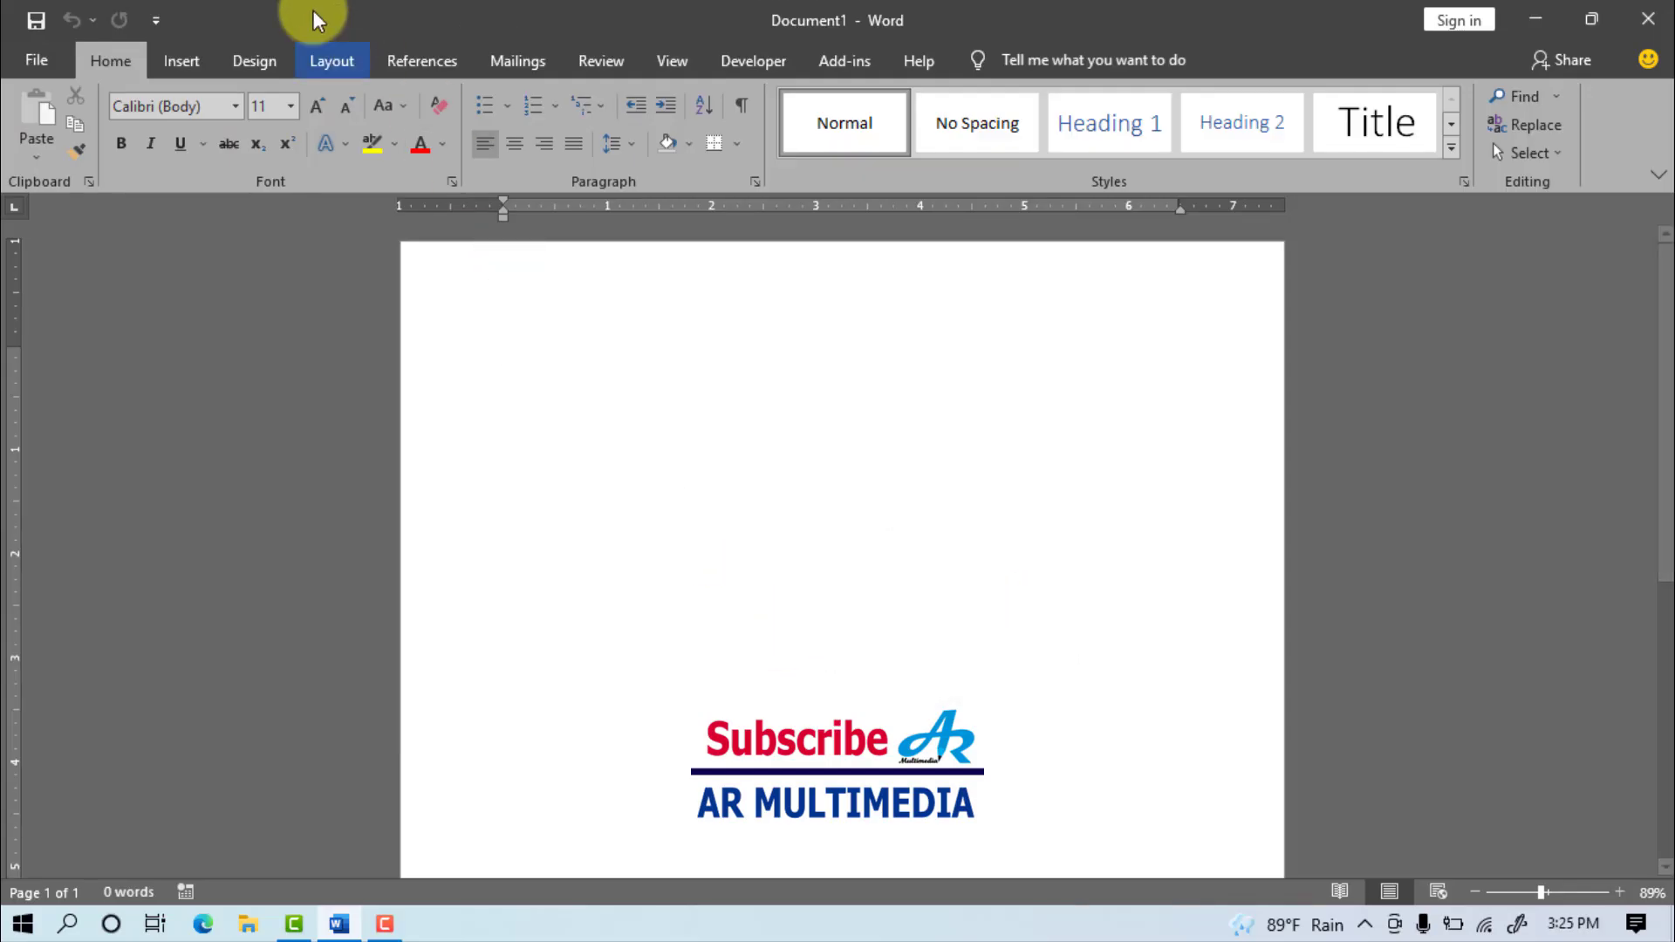
Step: Set the page orientation to Landscape
{"action": "left_click", "coordinate": [355, 62]}
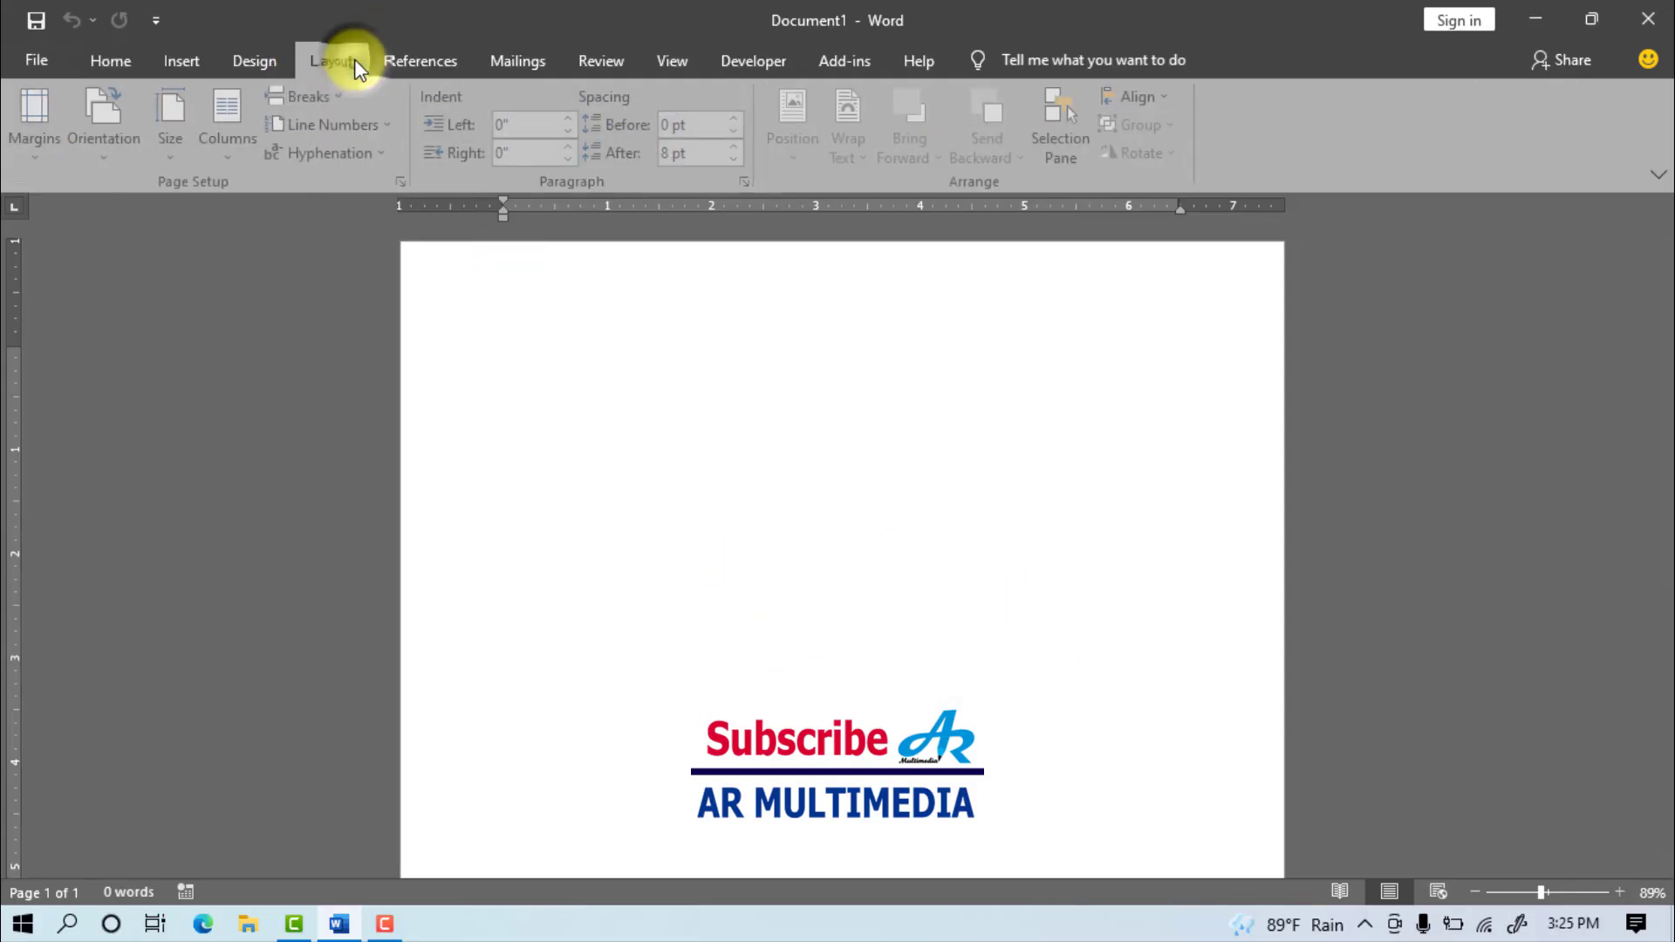
{"action": "left_click", "coordinate": [107, 148]}
{"action": "left_click", "coordinate": [172, 248]}
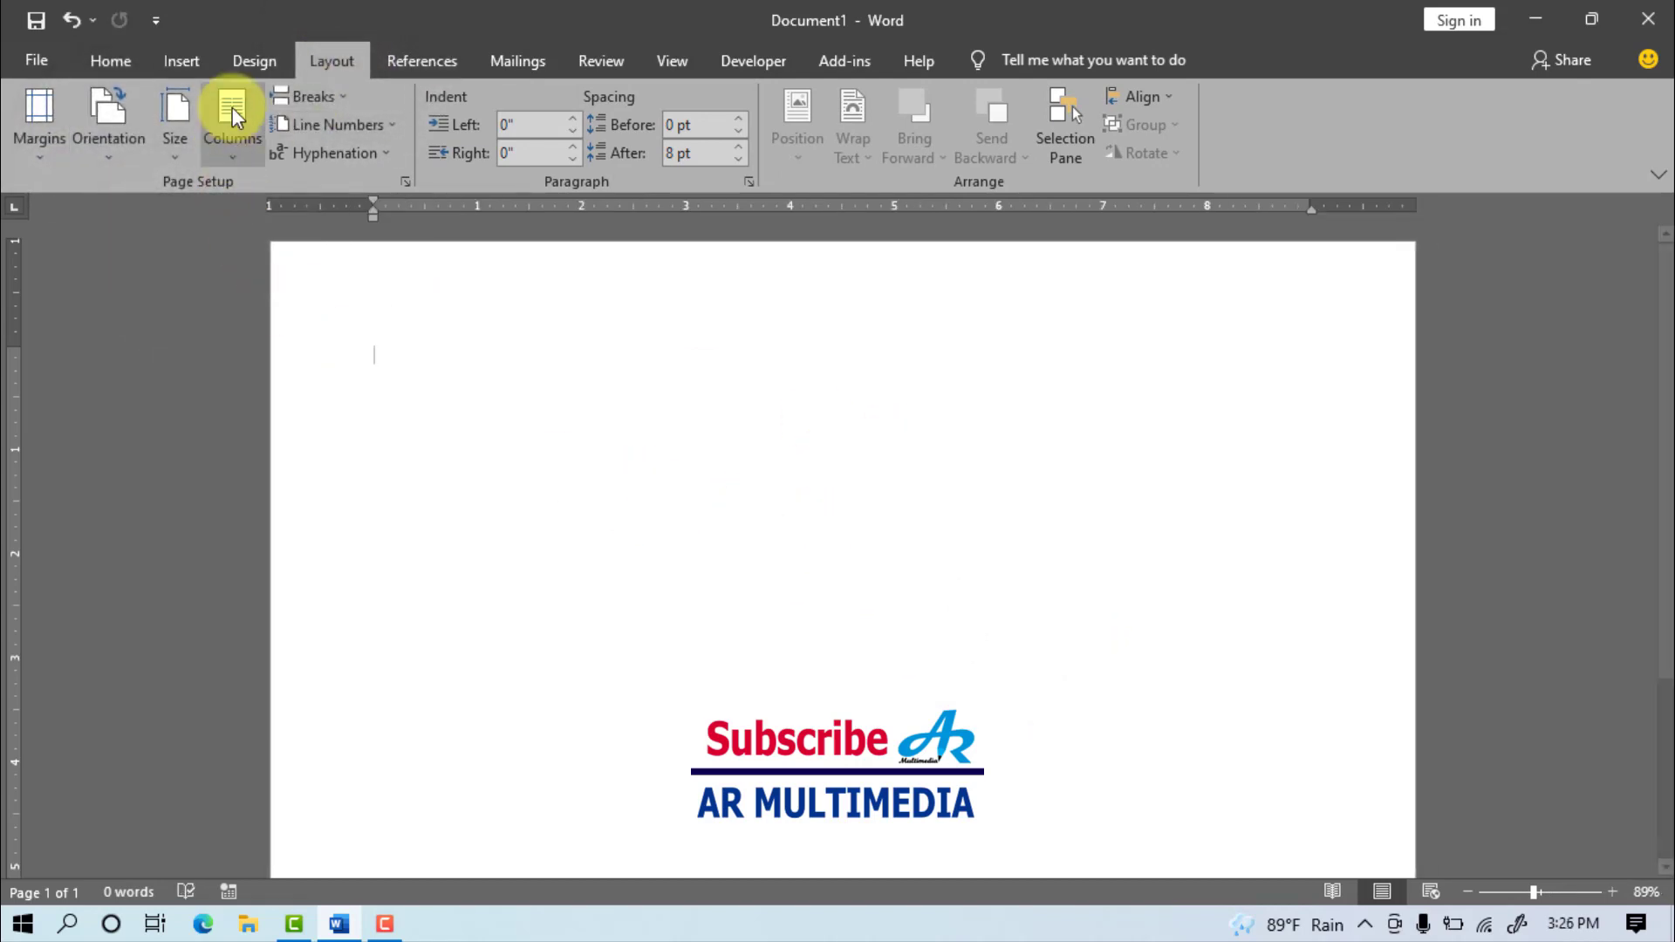
Step: Colour the page Gold, Lighter 60%
{"action": "left_click", "coordinate": [266, 63]}
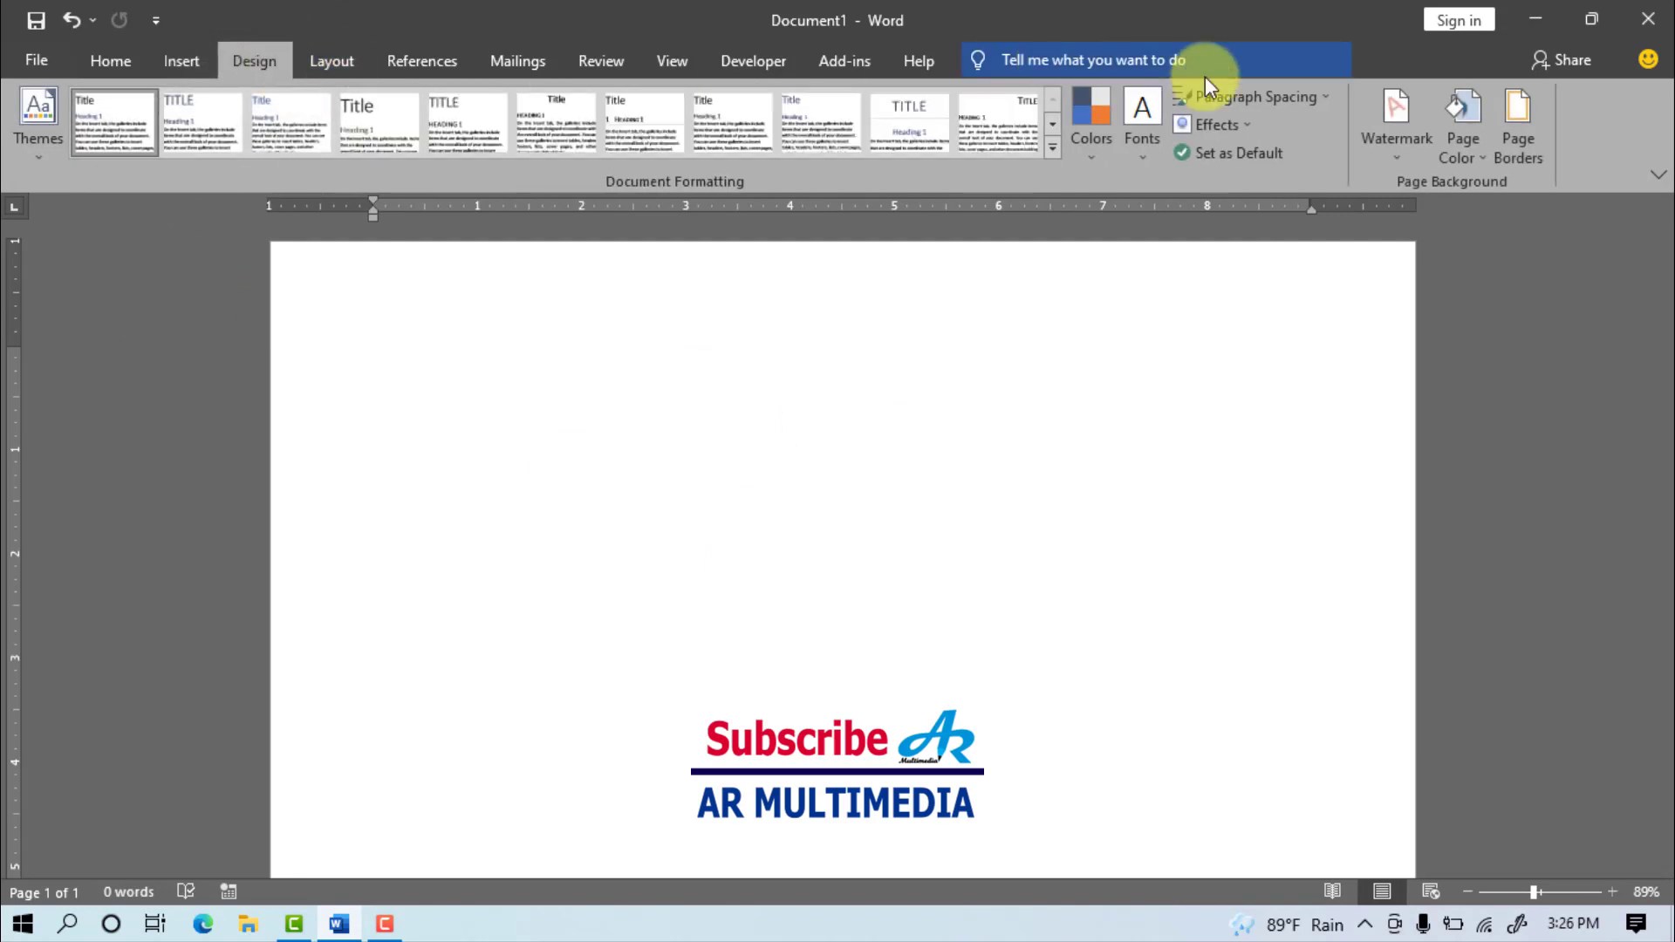
{"action": "left_click", "coordinate": [1479, 154]}
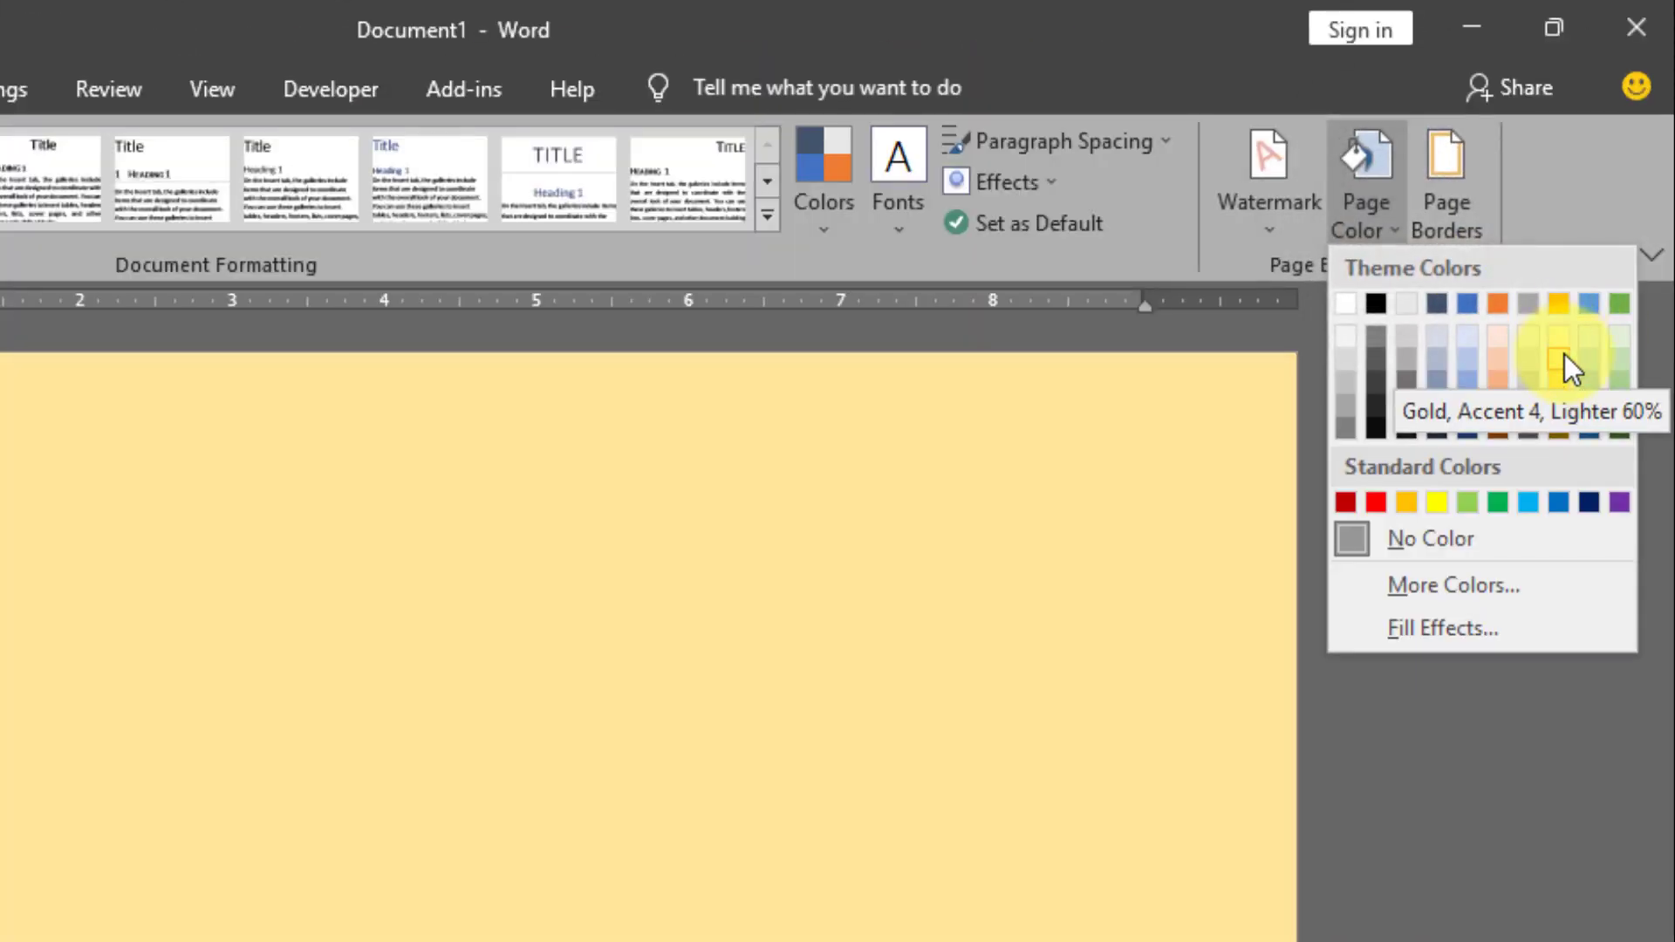
{"action": "left_click", "coordinate": [1563, 355]}
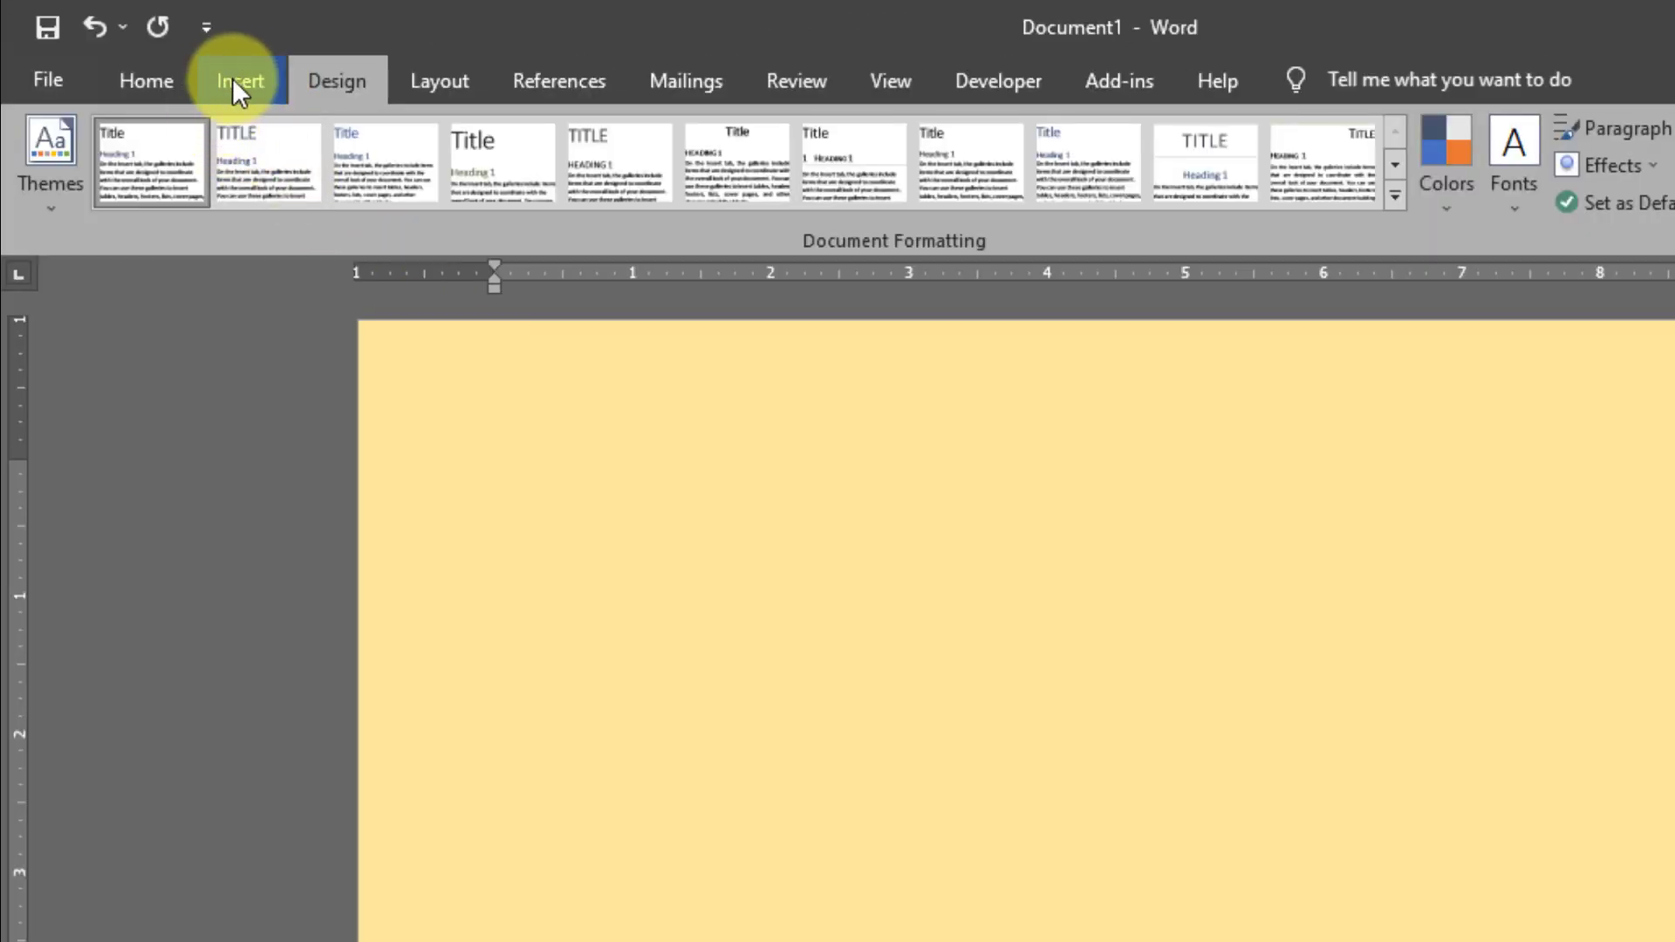
Step: Draw a blue rectangle on the gold page
{"action": "left_click", "coordinate": [238, 83]}
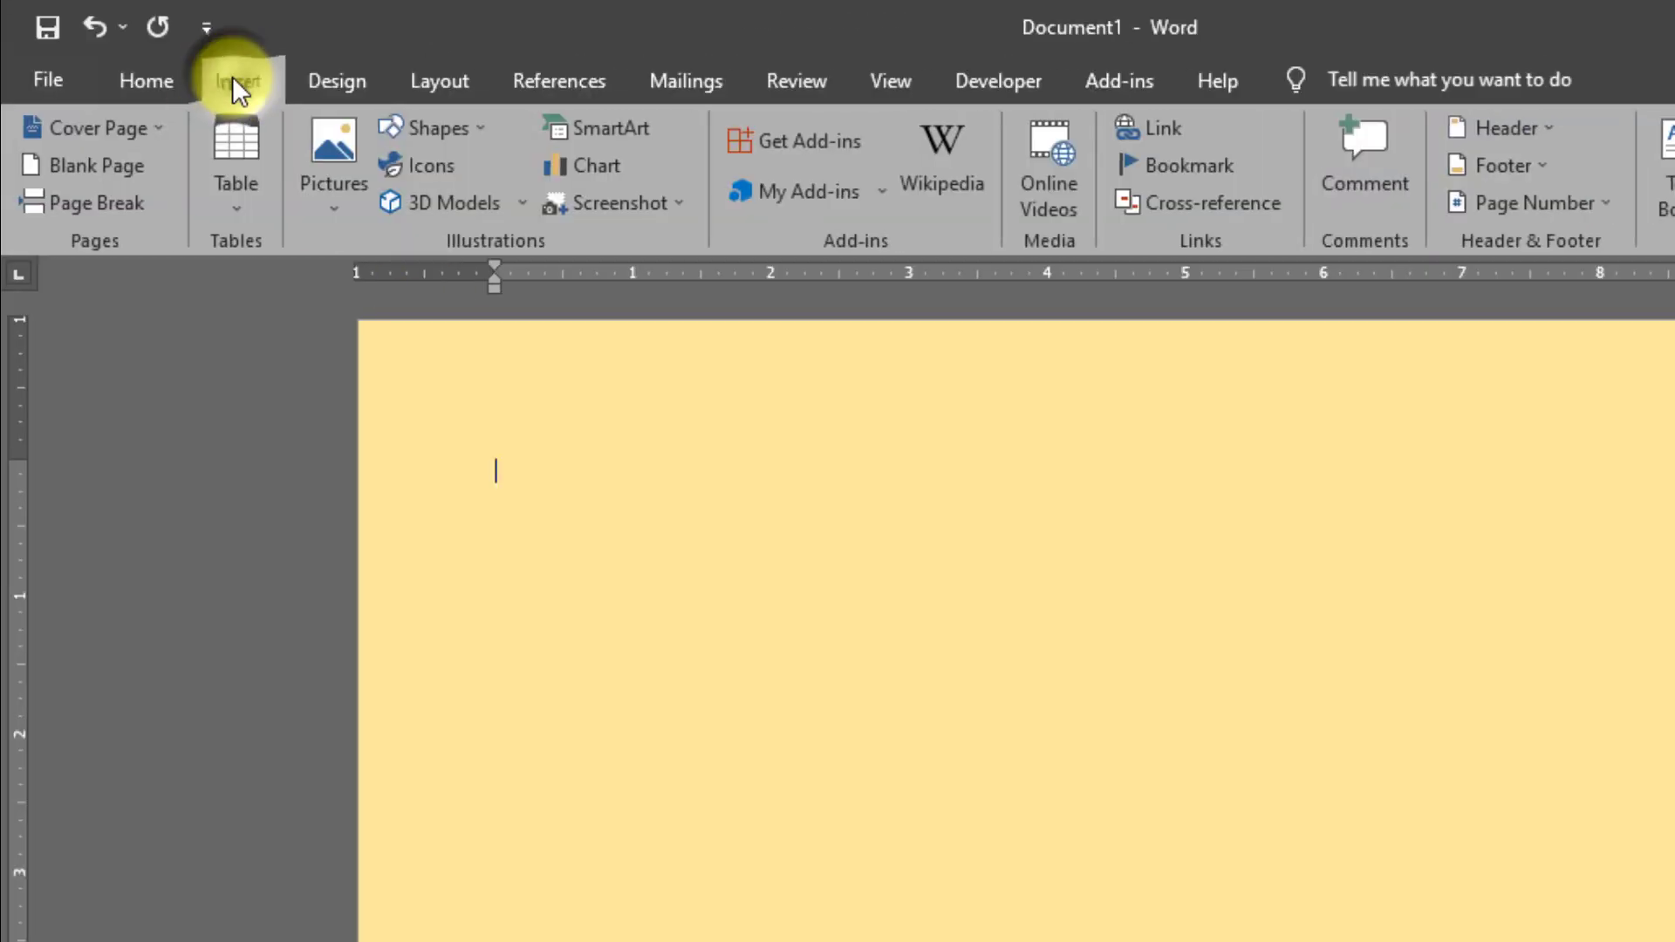
{"action": "left_click", "coordinate": [436, 131]}
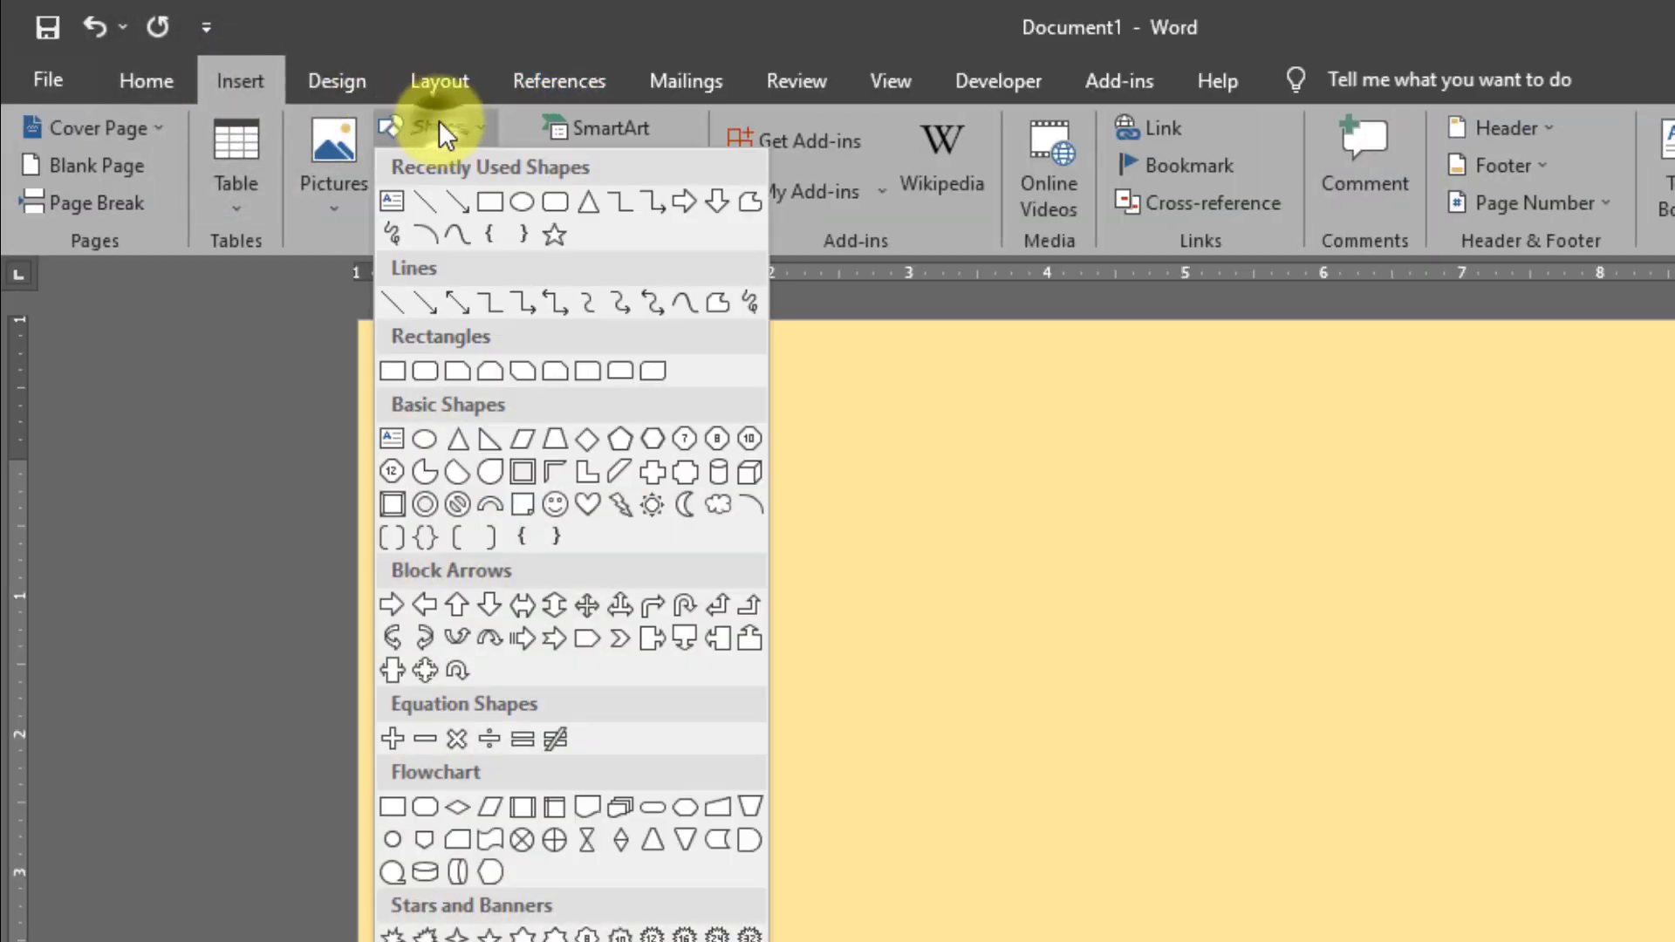
{"action": "left_click", "coordinate": [489, 202]}
{"action": "left_click_drag", "start_coordinate": [563, 401], "coordinate": [1039, 774]}
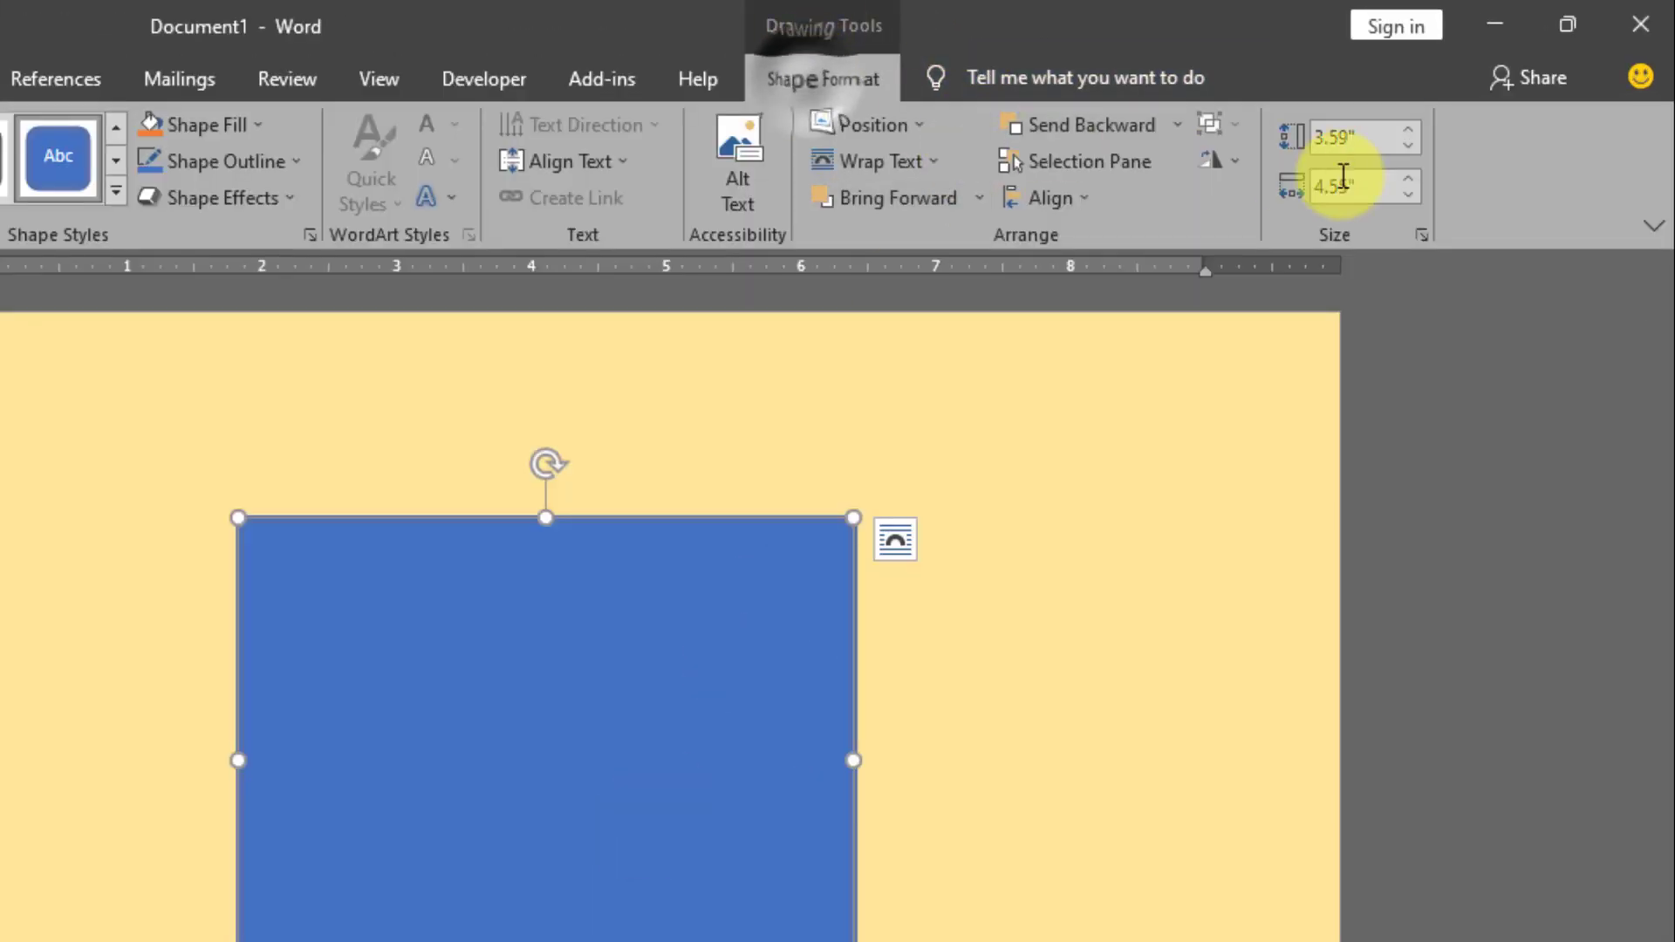
Step: Resize the rectangle to a 3 by 3 inch square
{"action": "left_click", "coordinate": [1362, 137]}
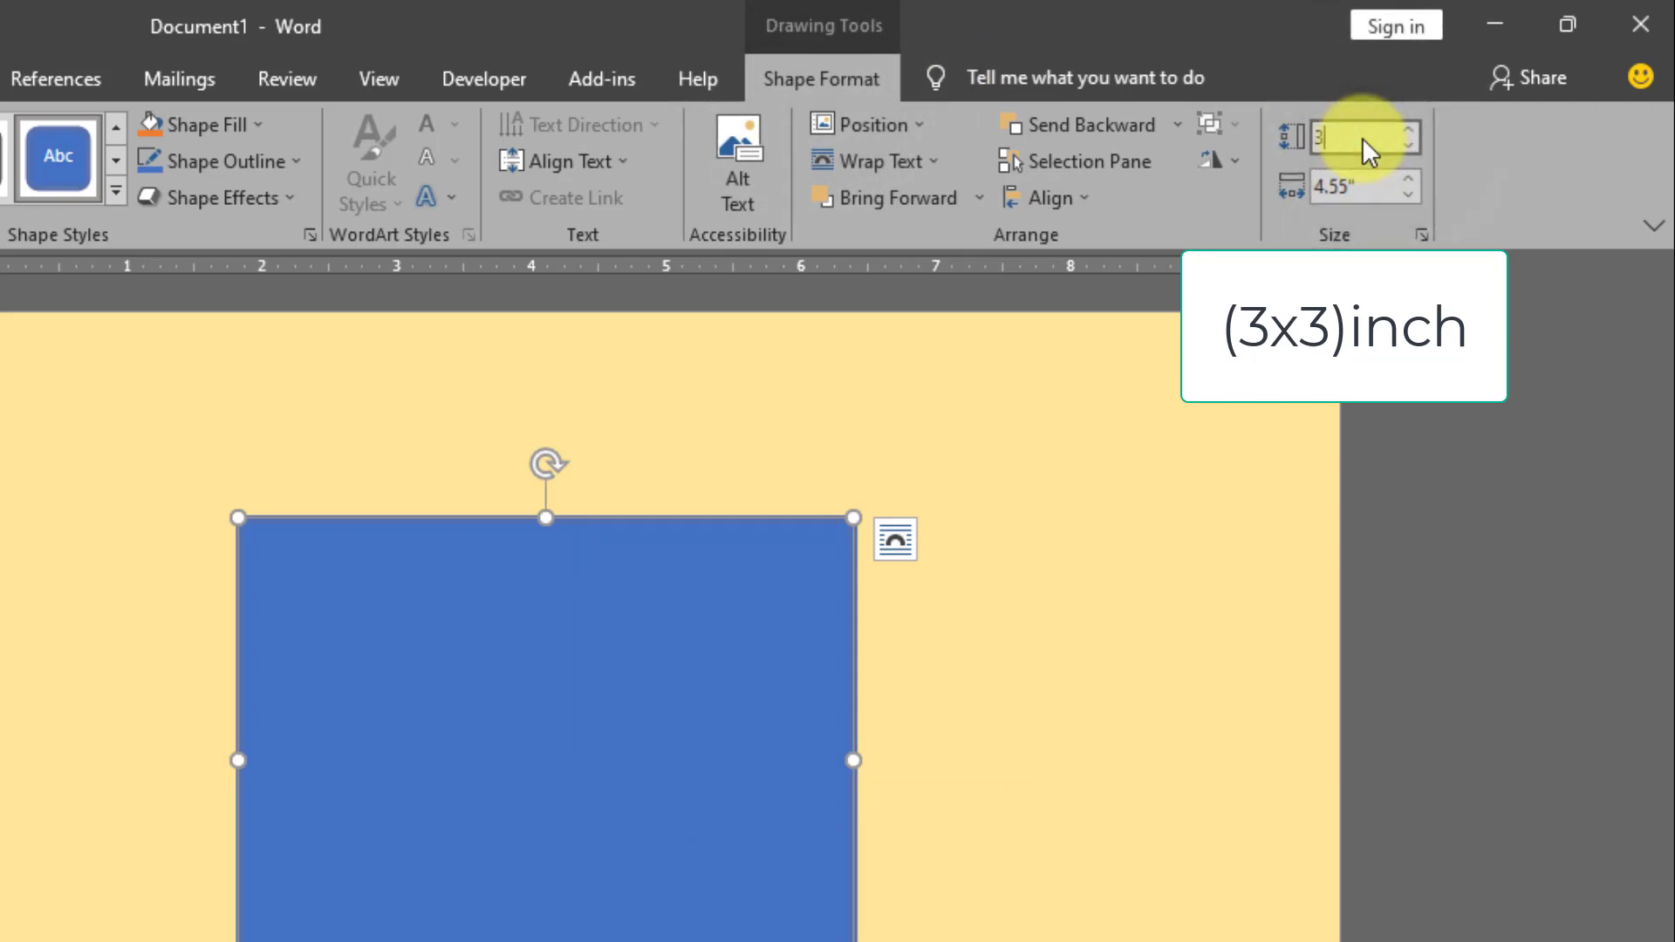
{"action": "type", "text": "3"}
{"action": "left_click", "coordinate": [1376, 190]}
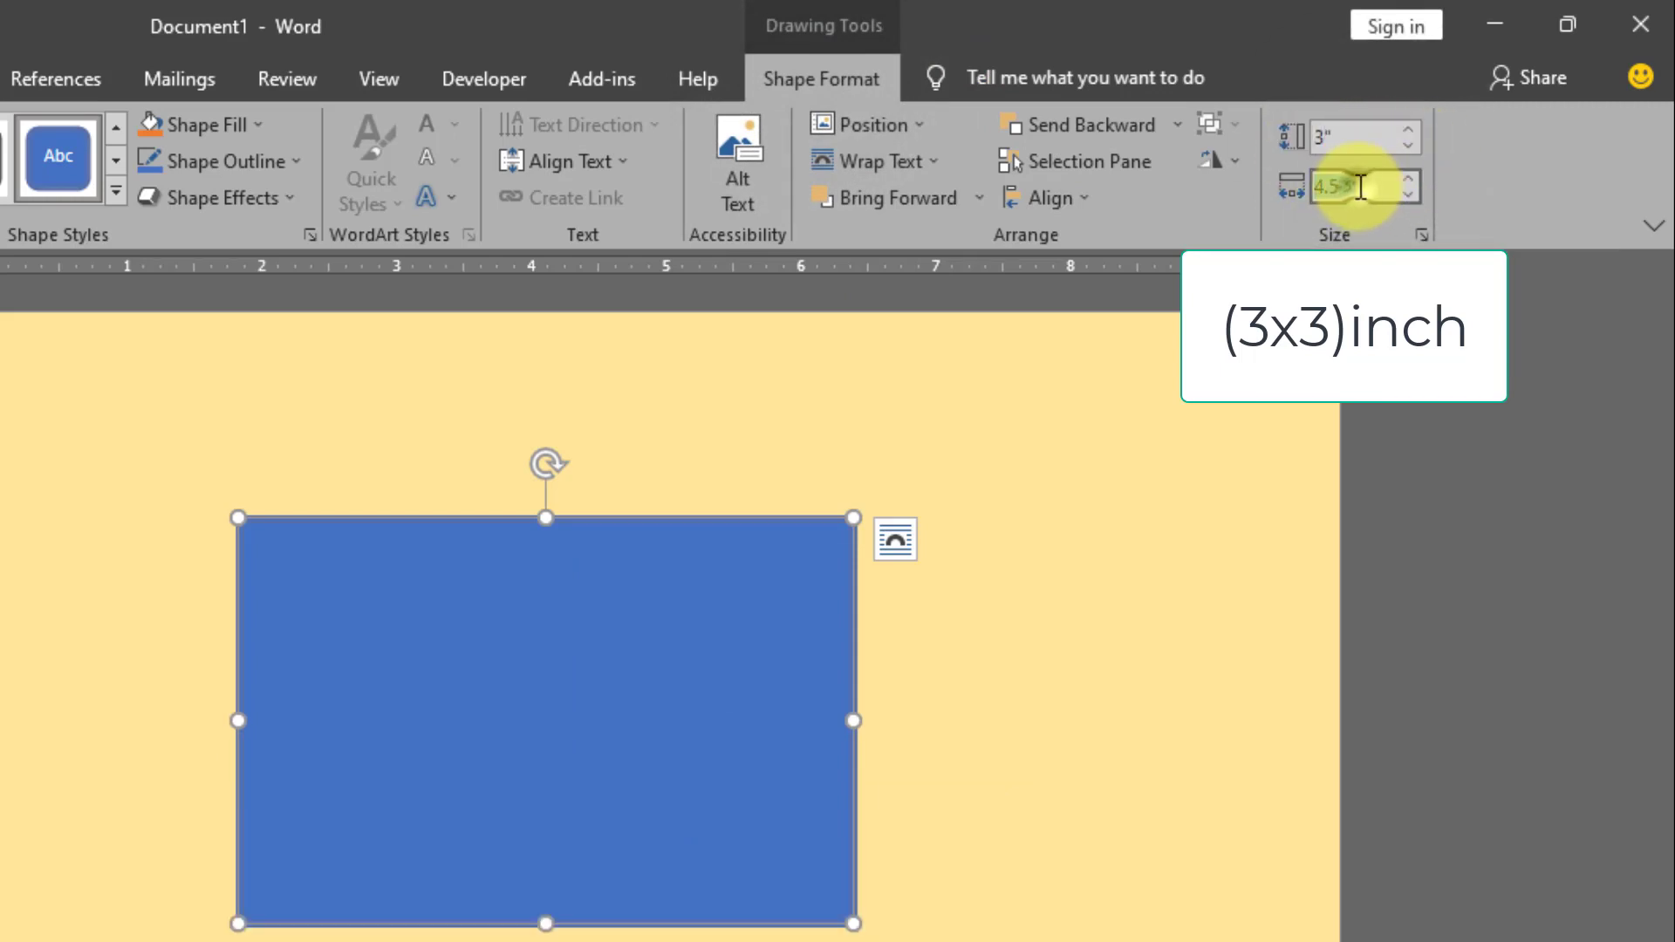
{"action": "type", "text": "3"}
{"action": "left_click", "coordinate": [890, 524]}
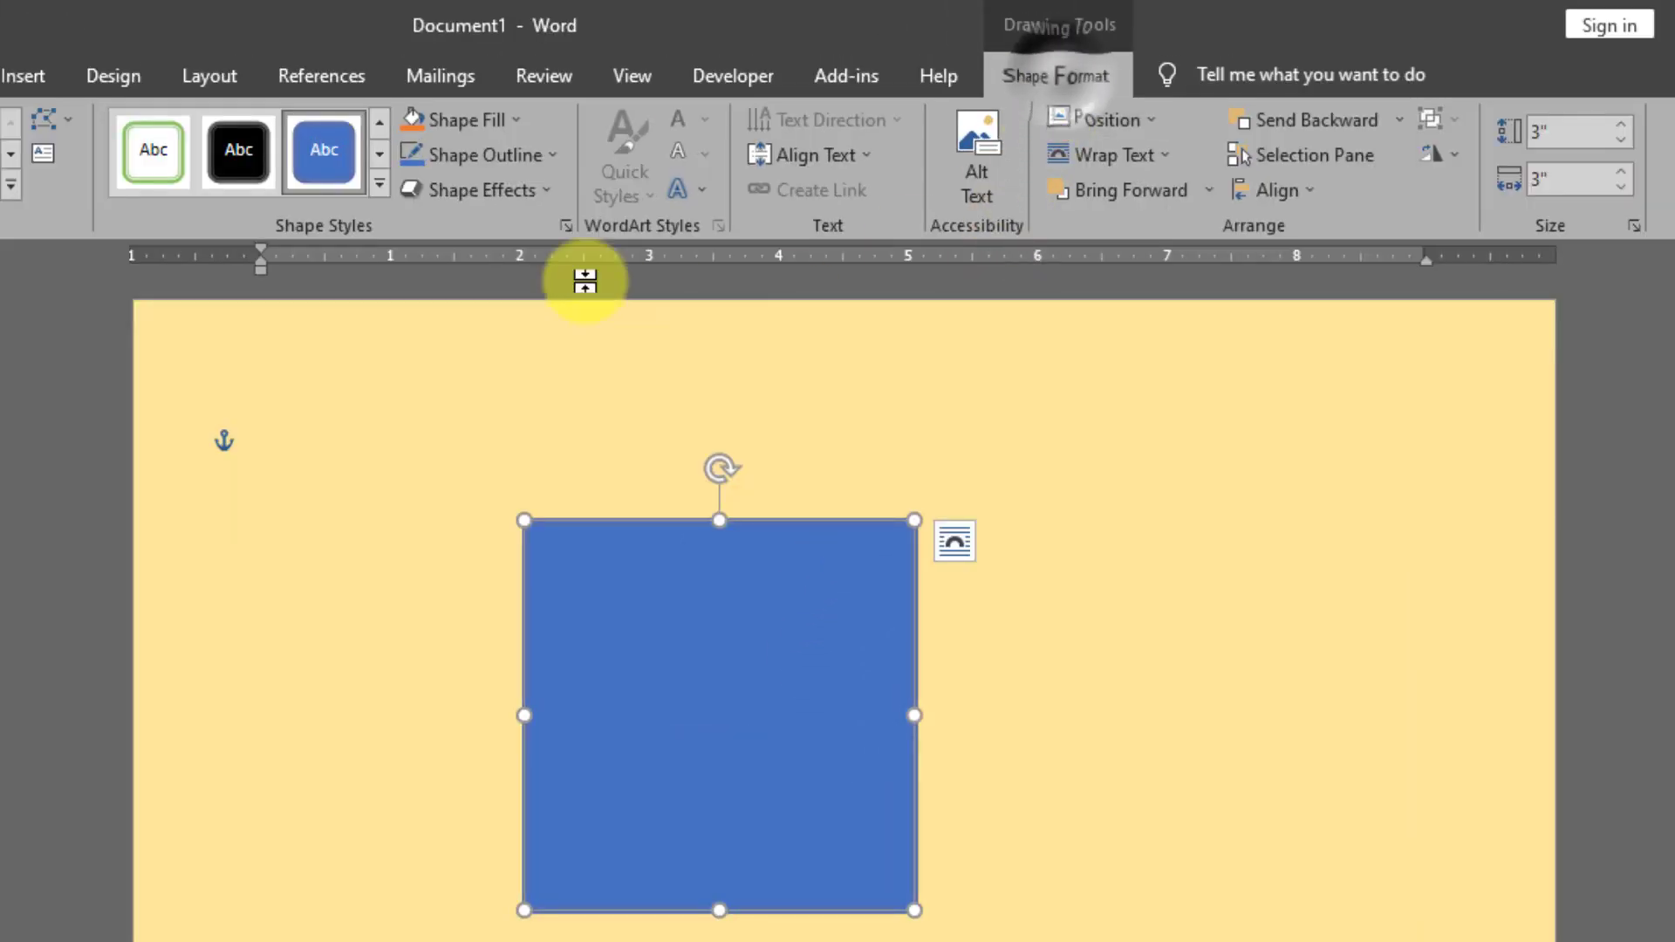
Step: Give the square a white outline with a heavier weight
{"action": "left_click", "coordinate": [539, 154]}
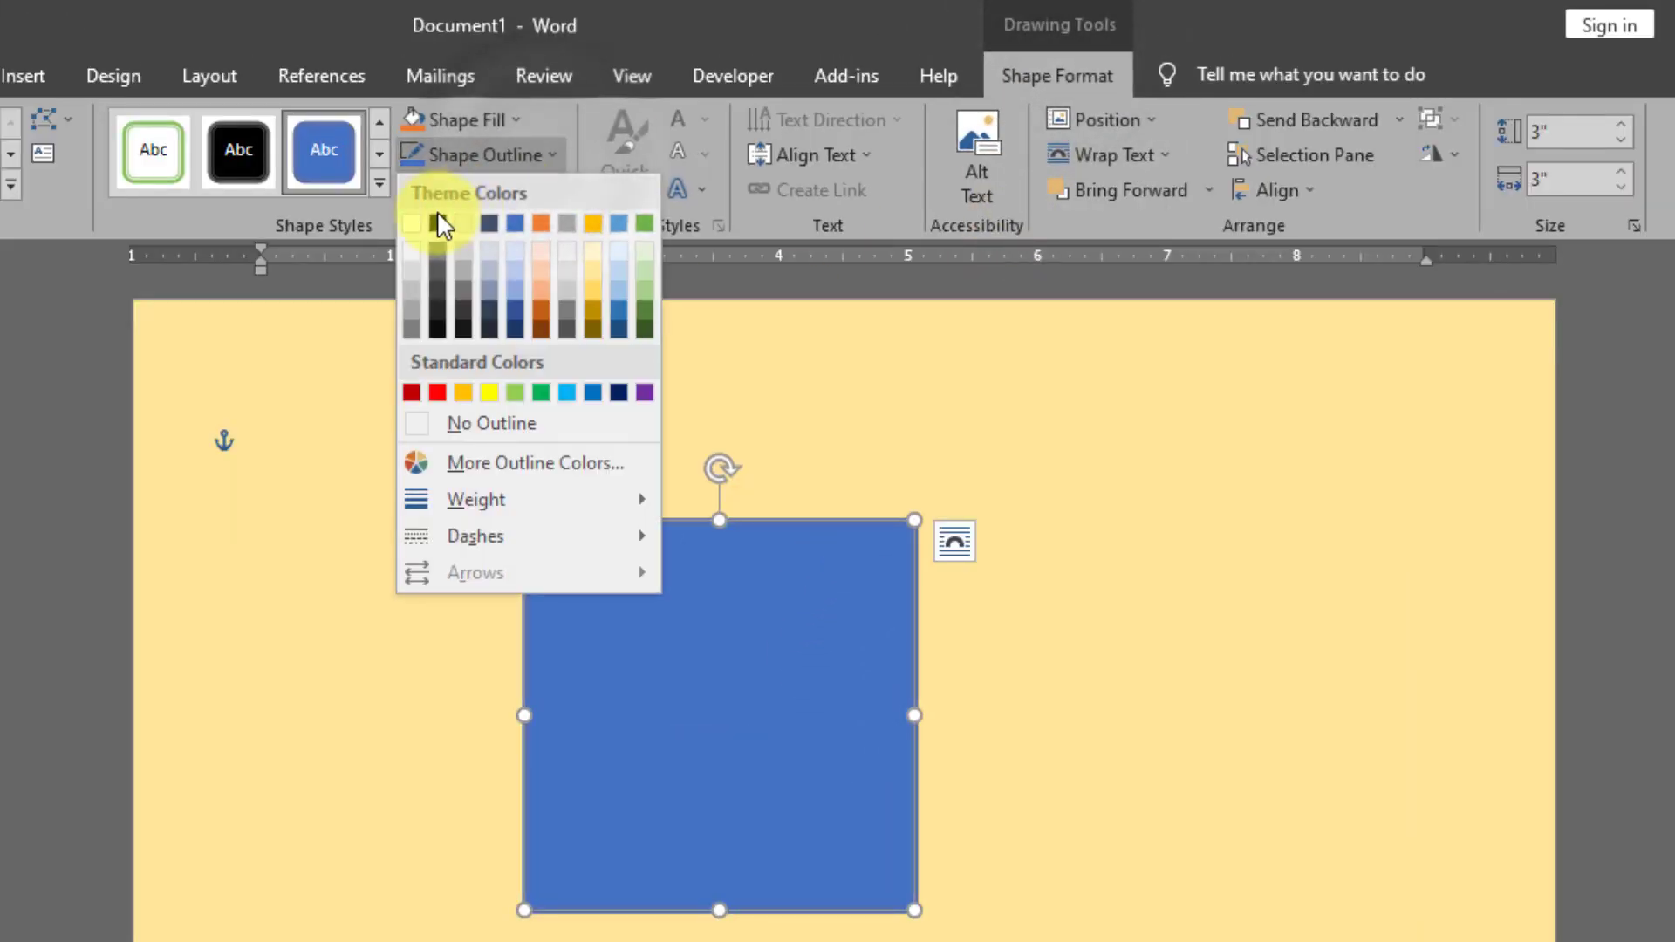
{"action": "left_click", "coordinate": [411, 223]}
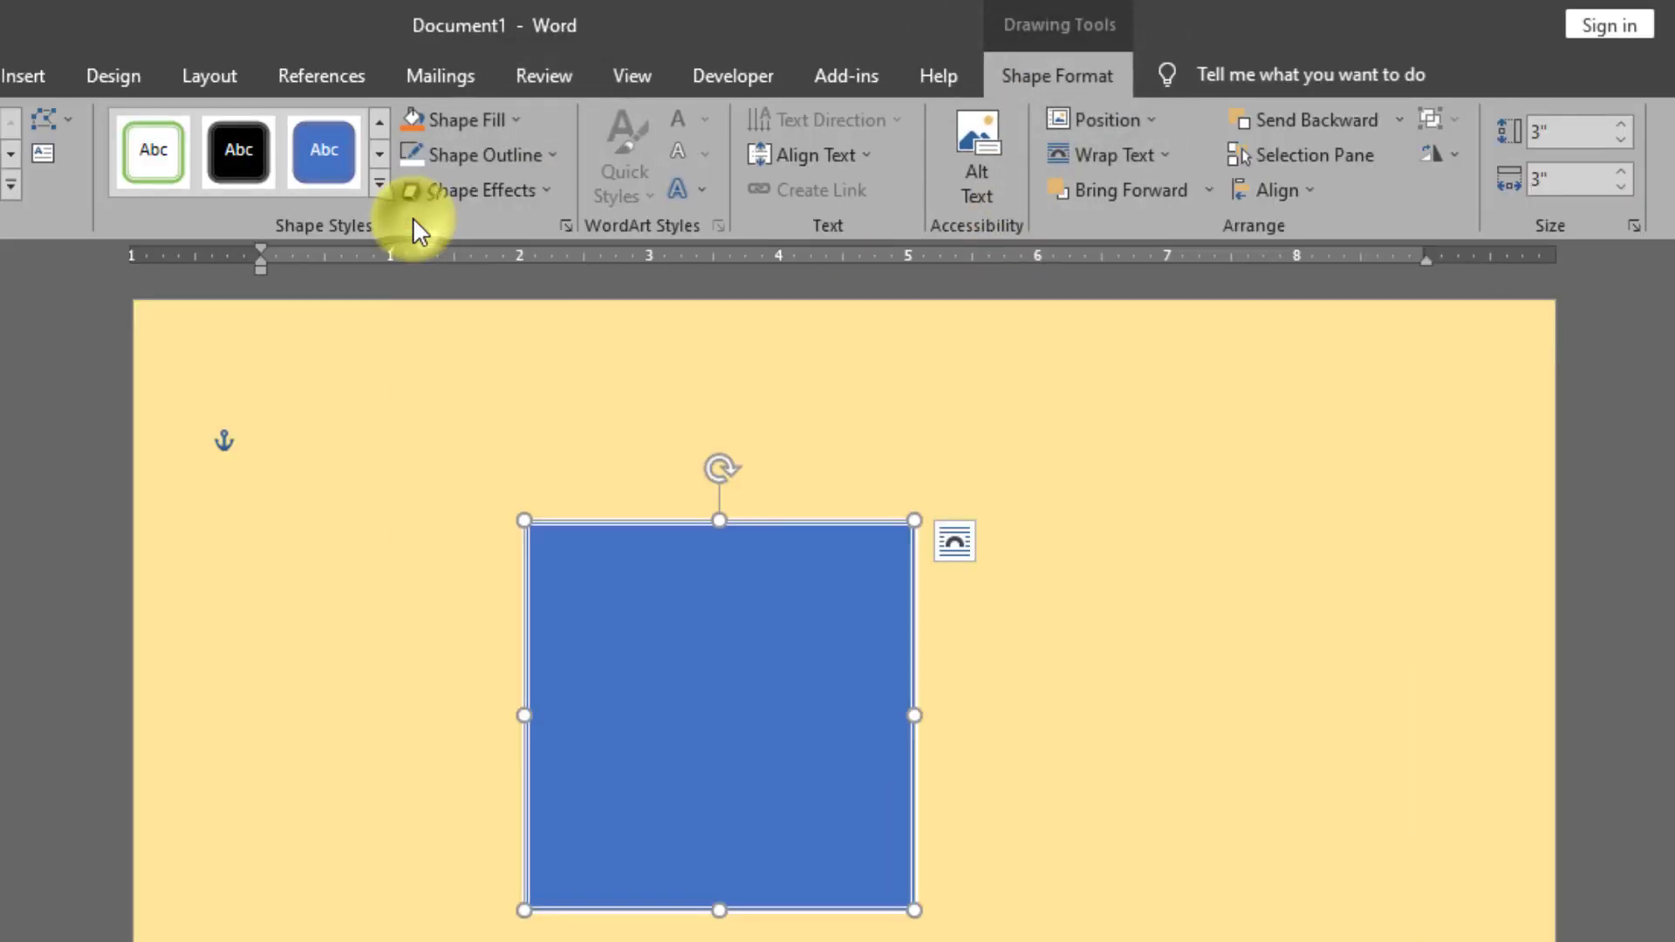
{"action": "left_click", "coordinate": [533, 156]}
{"action": "mouse_move", "coordinate": [477, 500]}
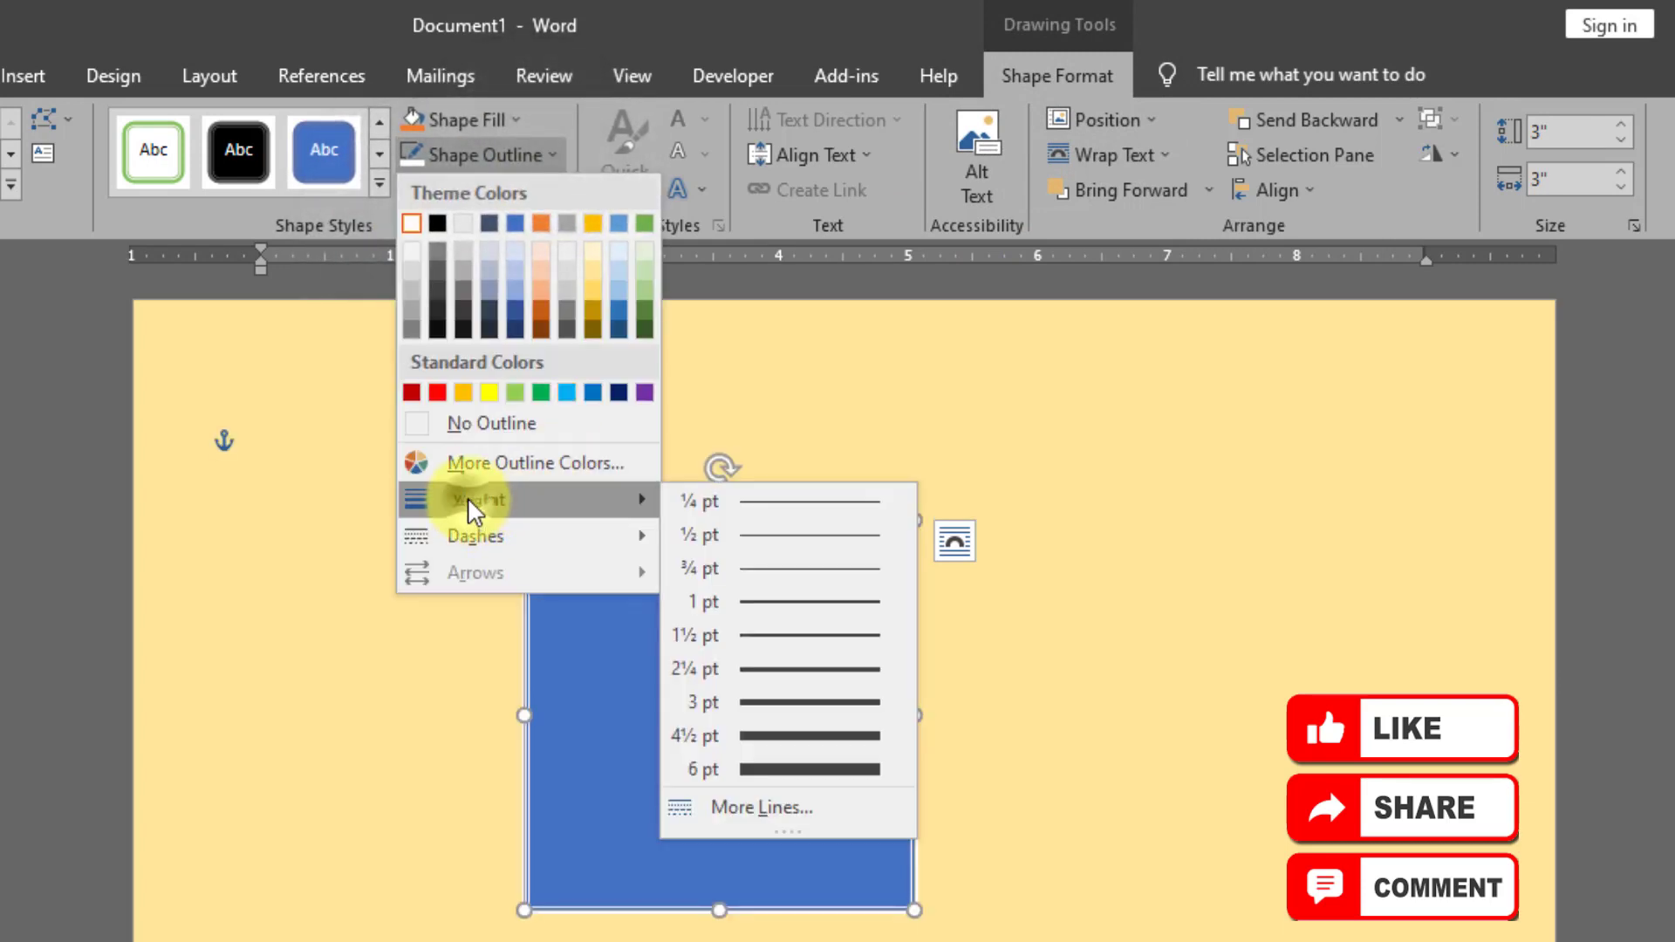
{"action": "left_click", "coordinate": [780, 732]}
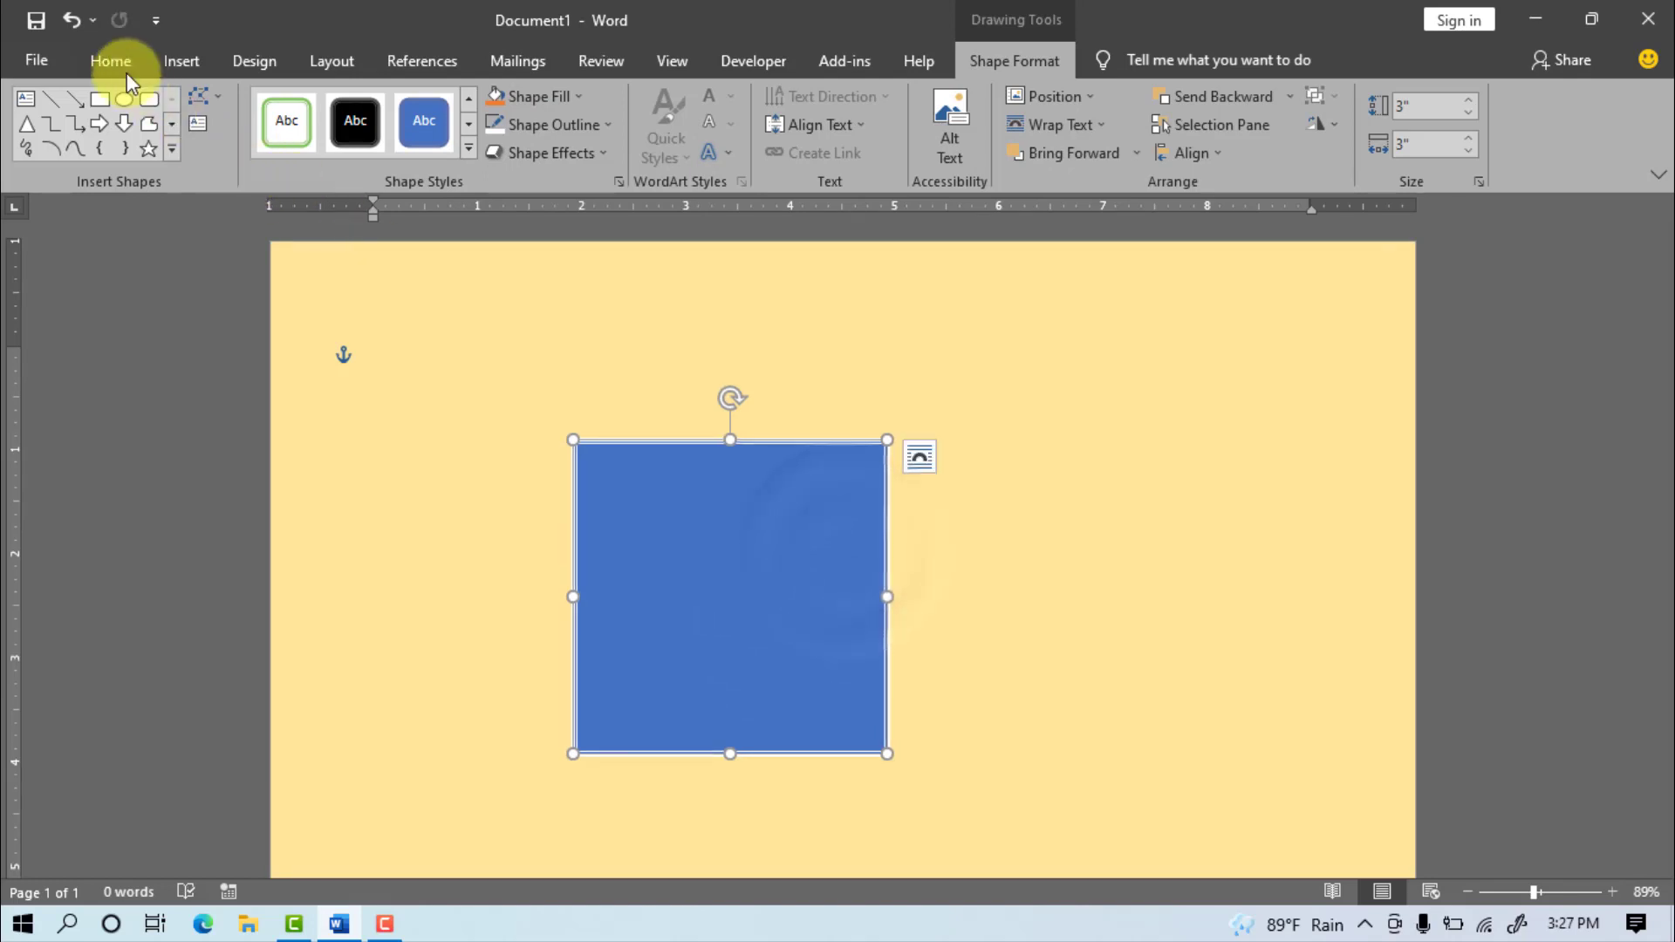
Step: Copy the square and paste two duplicates, making three squares
{"action": "left_click", "coordinate": [107, 59]}
{"action": "key", "text": "ctrl+c"}
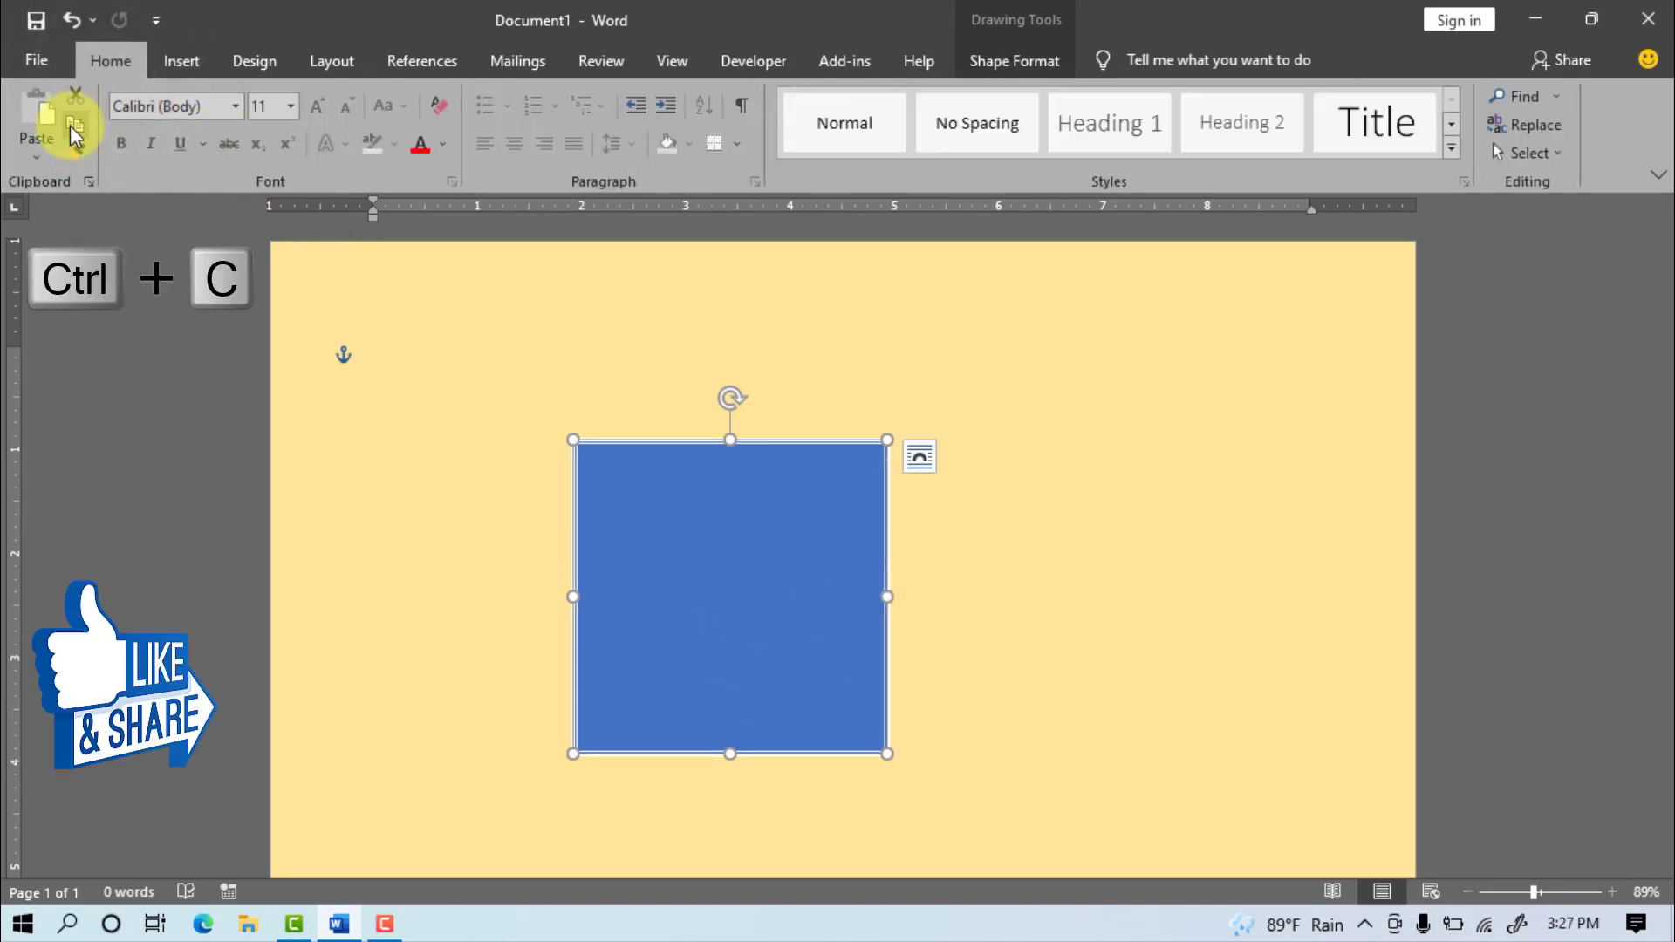
{"action": "key", "text": "ctrl+v"}
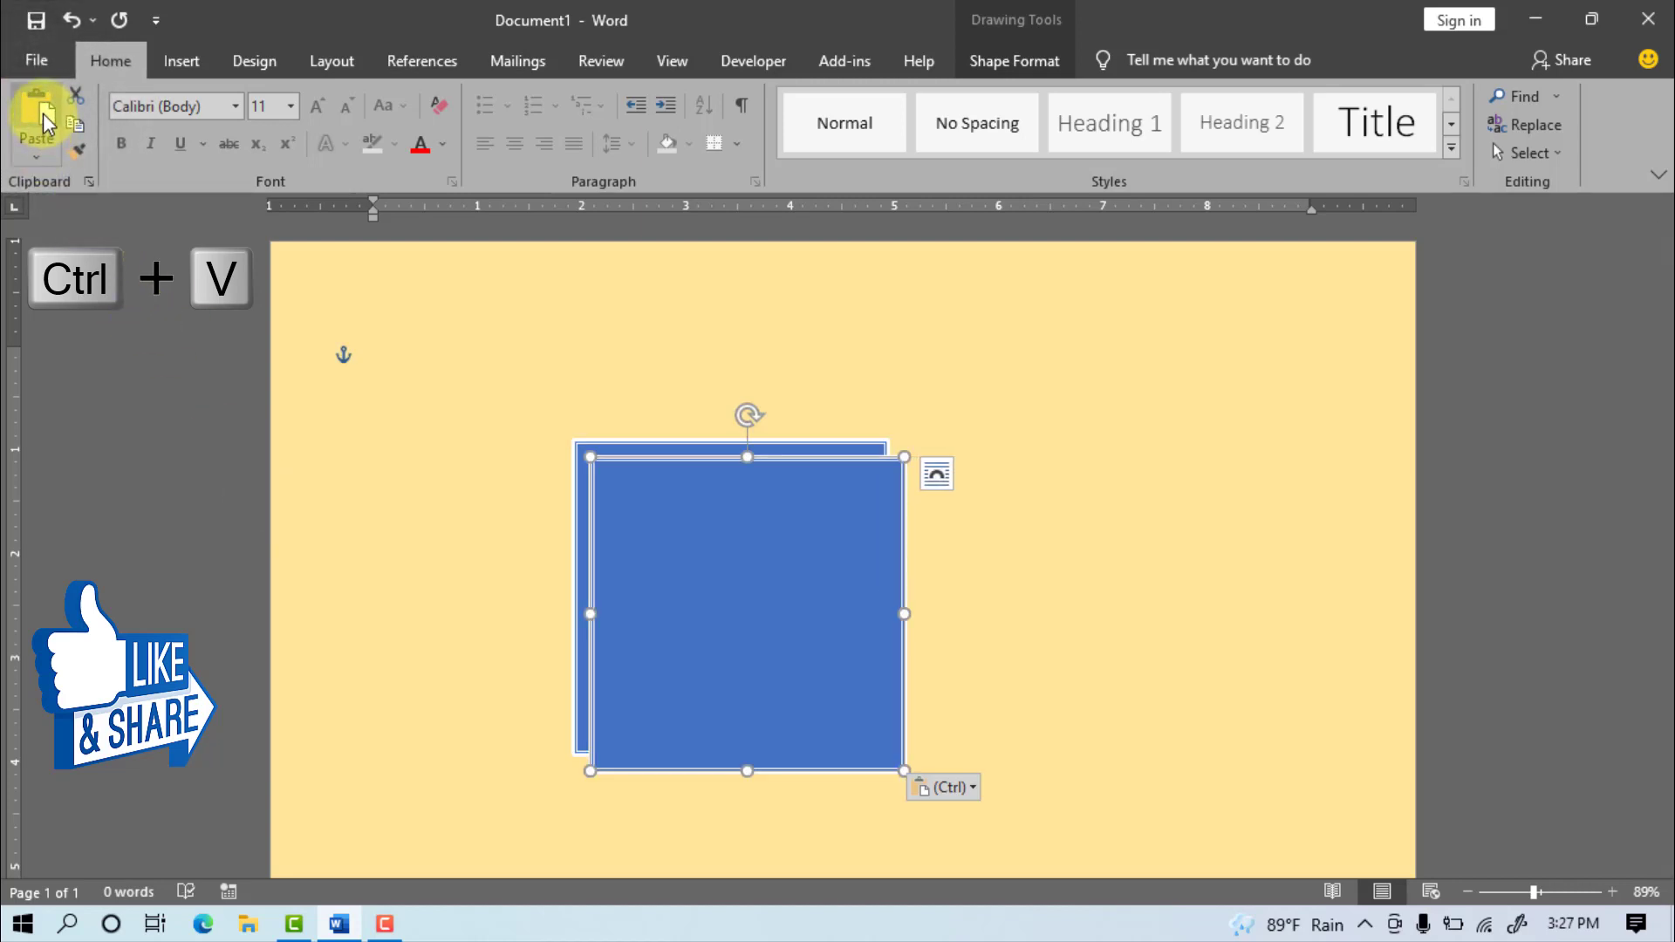
{"action": "left_click", "coordinate": [44, 123]}
Step: Spread the three squares top-left, lower-middle and right across the page
{"action": "left_click_drag", "start_coordinate": [766, 643], "coordinate": [957, 617]}
{"action": "mouse_move", "coordinate": [780, 592]}
{"action": "left_mouse_down"}
{"action": "mouse_move", "coordinate": [345, 397]}
{"action": "mouse_move", "coordinate": [436, 410]}
{"action": "left_mouse_up"}
{"action": "left_click_drag", "start_coordinate": [689, 528], "coordinate": [659, 572]}
{"action": "left_click_drag", "start_coordinate": [1005, 634], "coordinate": [1058, 634]}
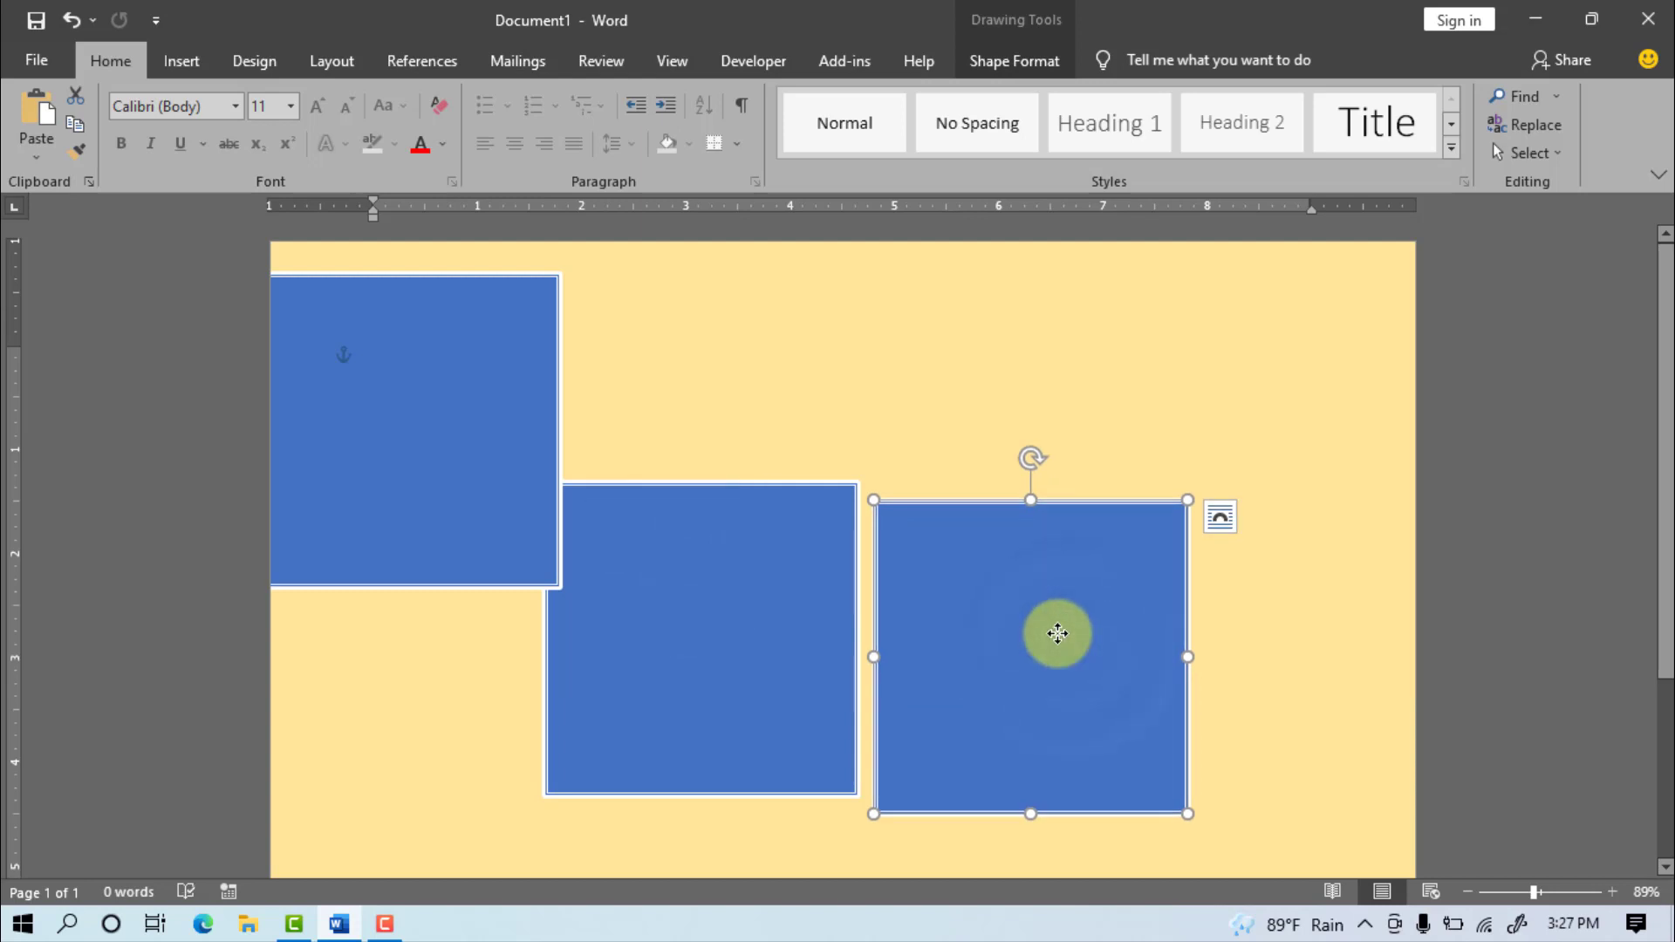
{"action": "left_click", "coordinate": [1005, 65]}
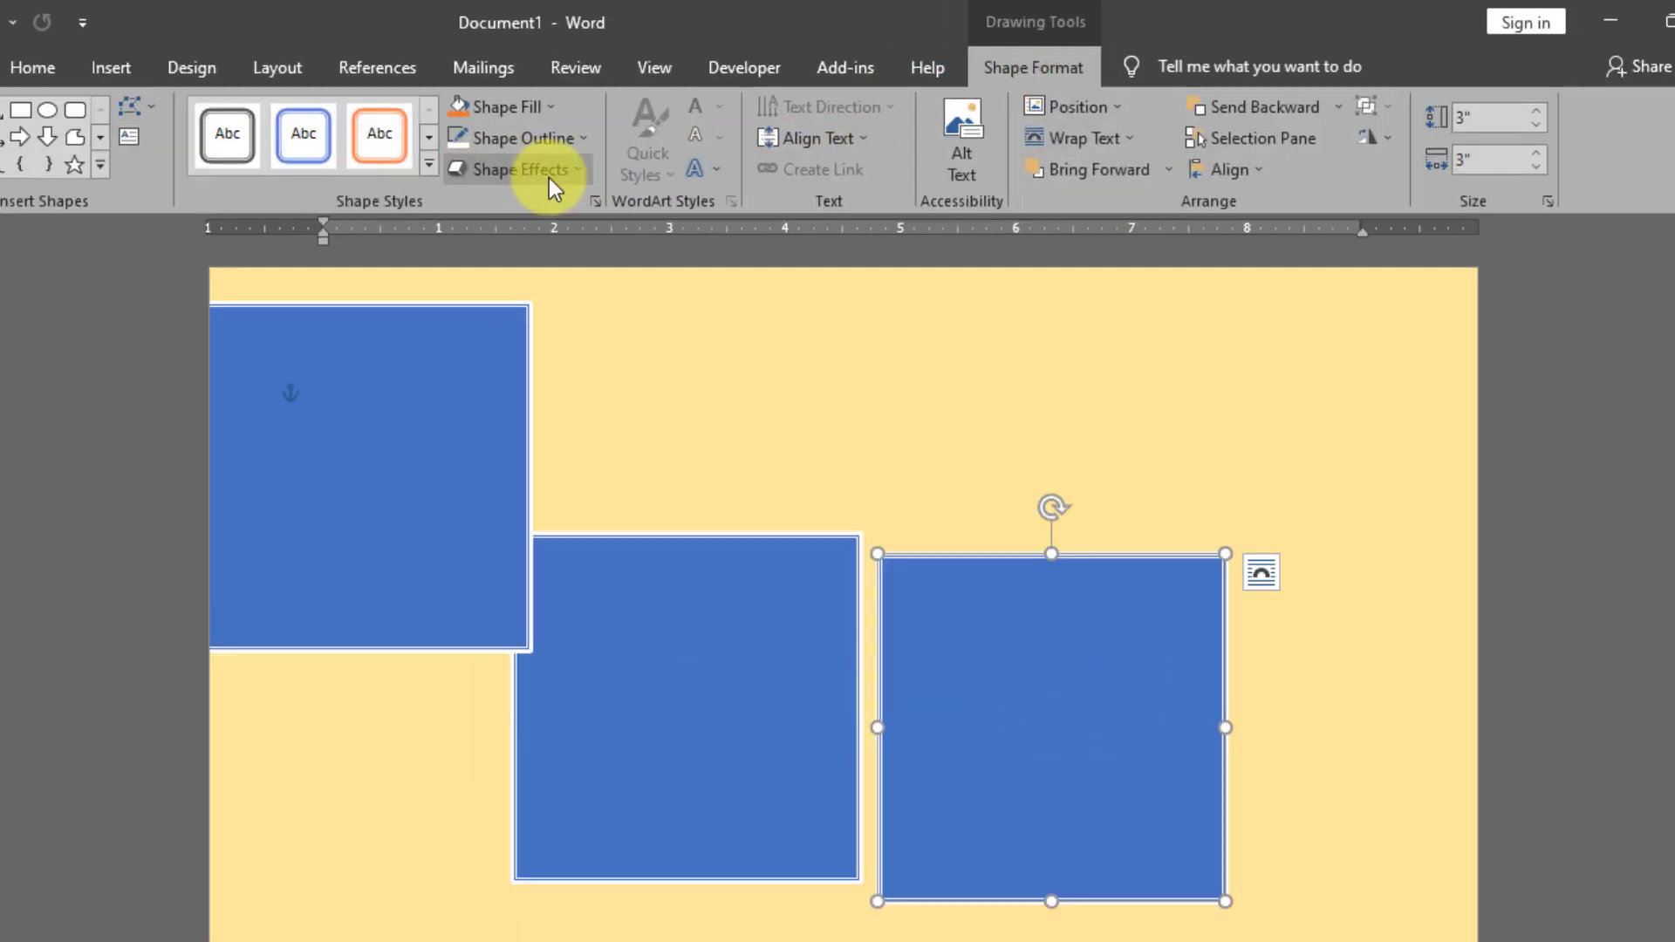
Step: Tilt the right and middle squares into isometric side faces with 3-D Rotation presets
{"action": "left_click", "coordinate": [512, 152]}
{"action": "mouse_move", "coordinate": [550, 581]}
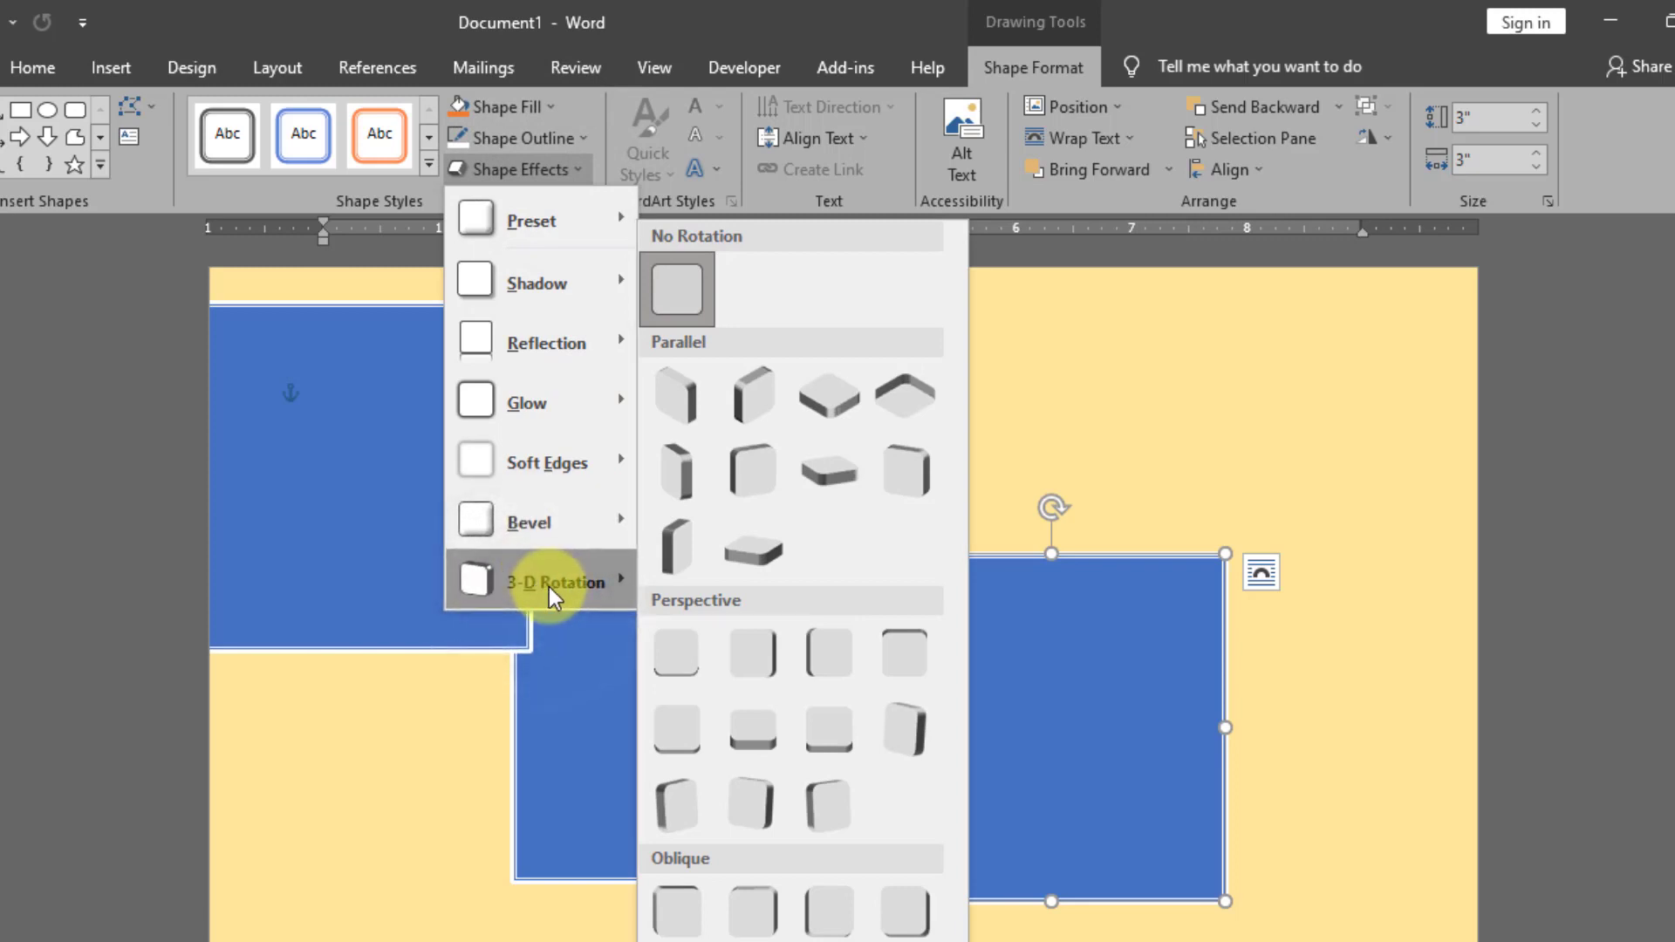
{"action": "left_click", "coordinate": [746, 394]}
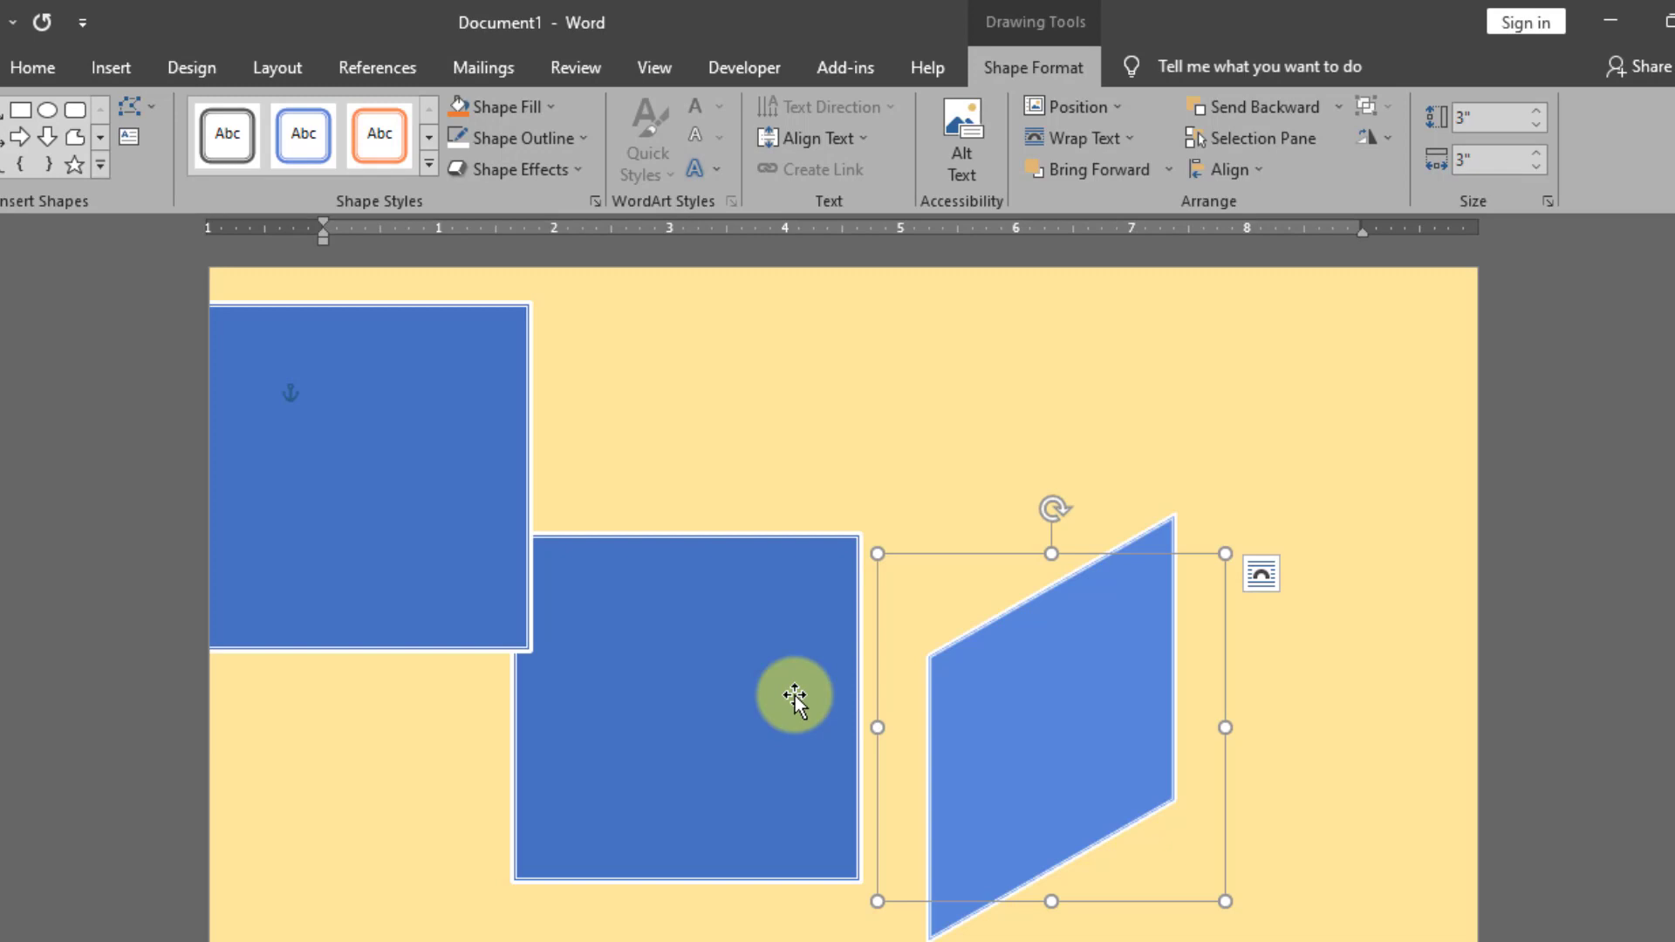
{"action": "left_click", "coordinate": [795, 695]}
{"action": "left_click", "coordinate": [574, 171]}
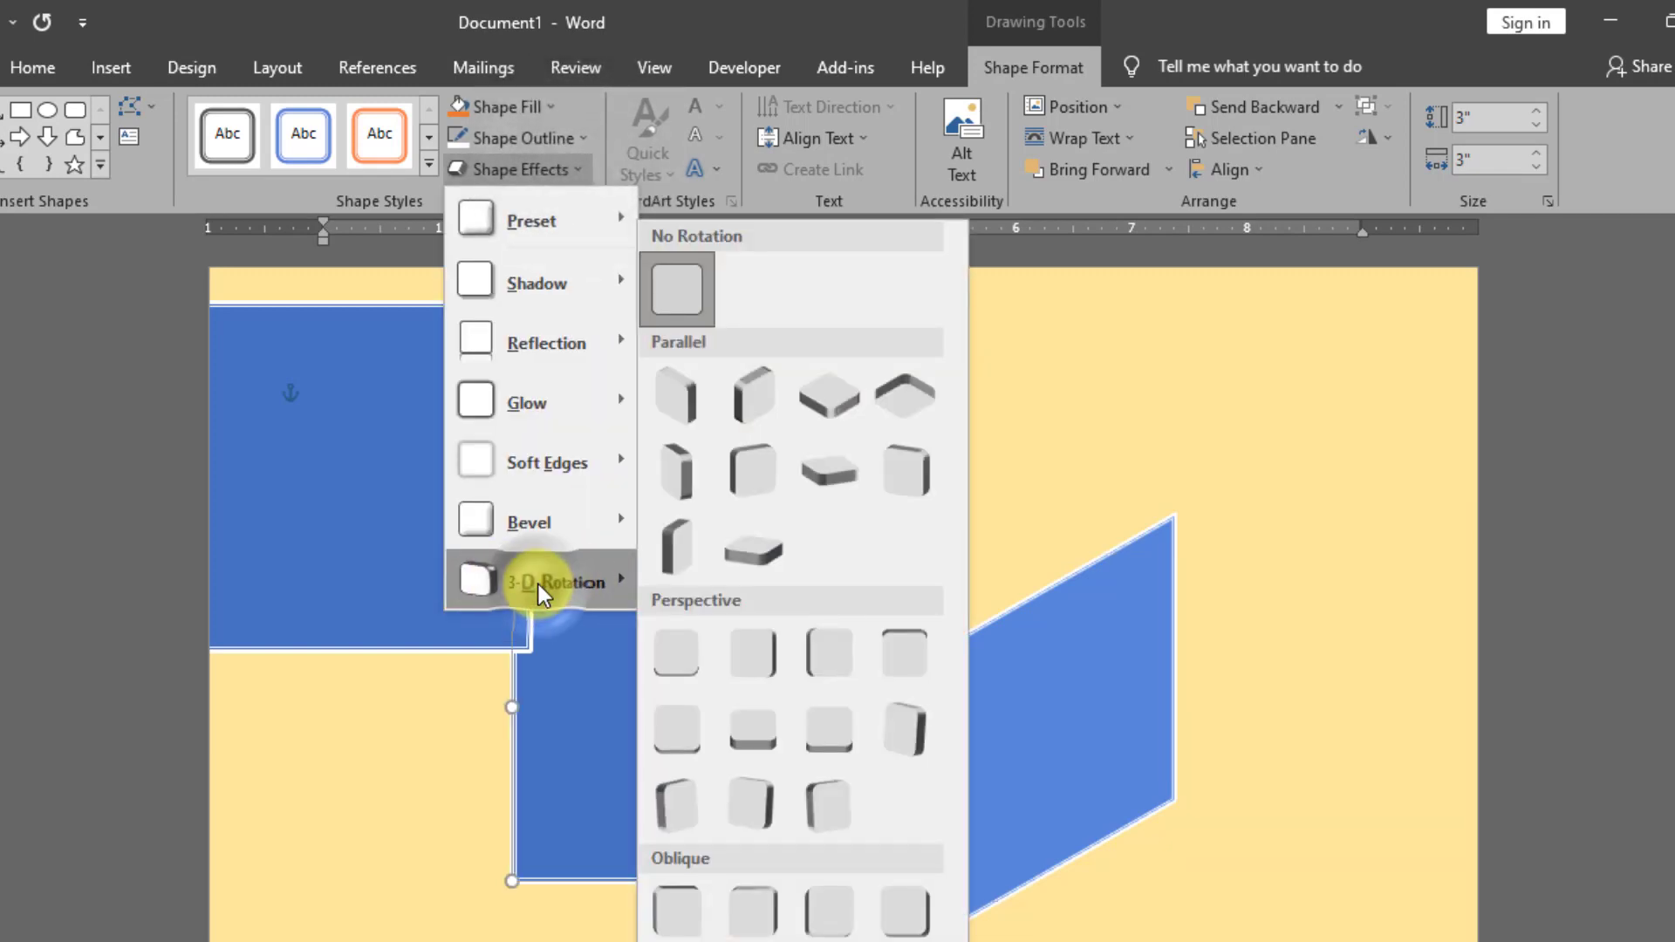
{"action": "left_click", "coordinate": [683, 401]}
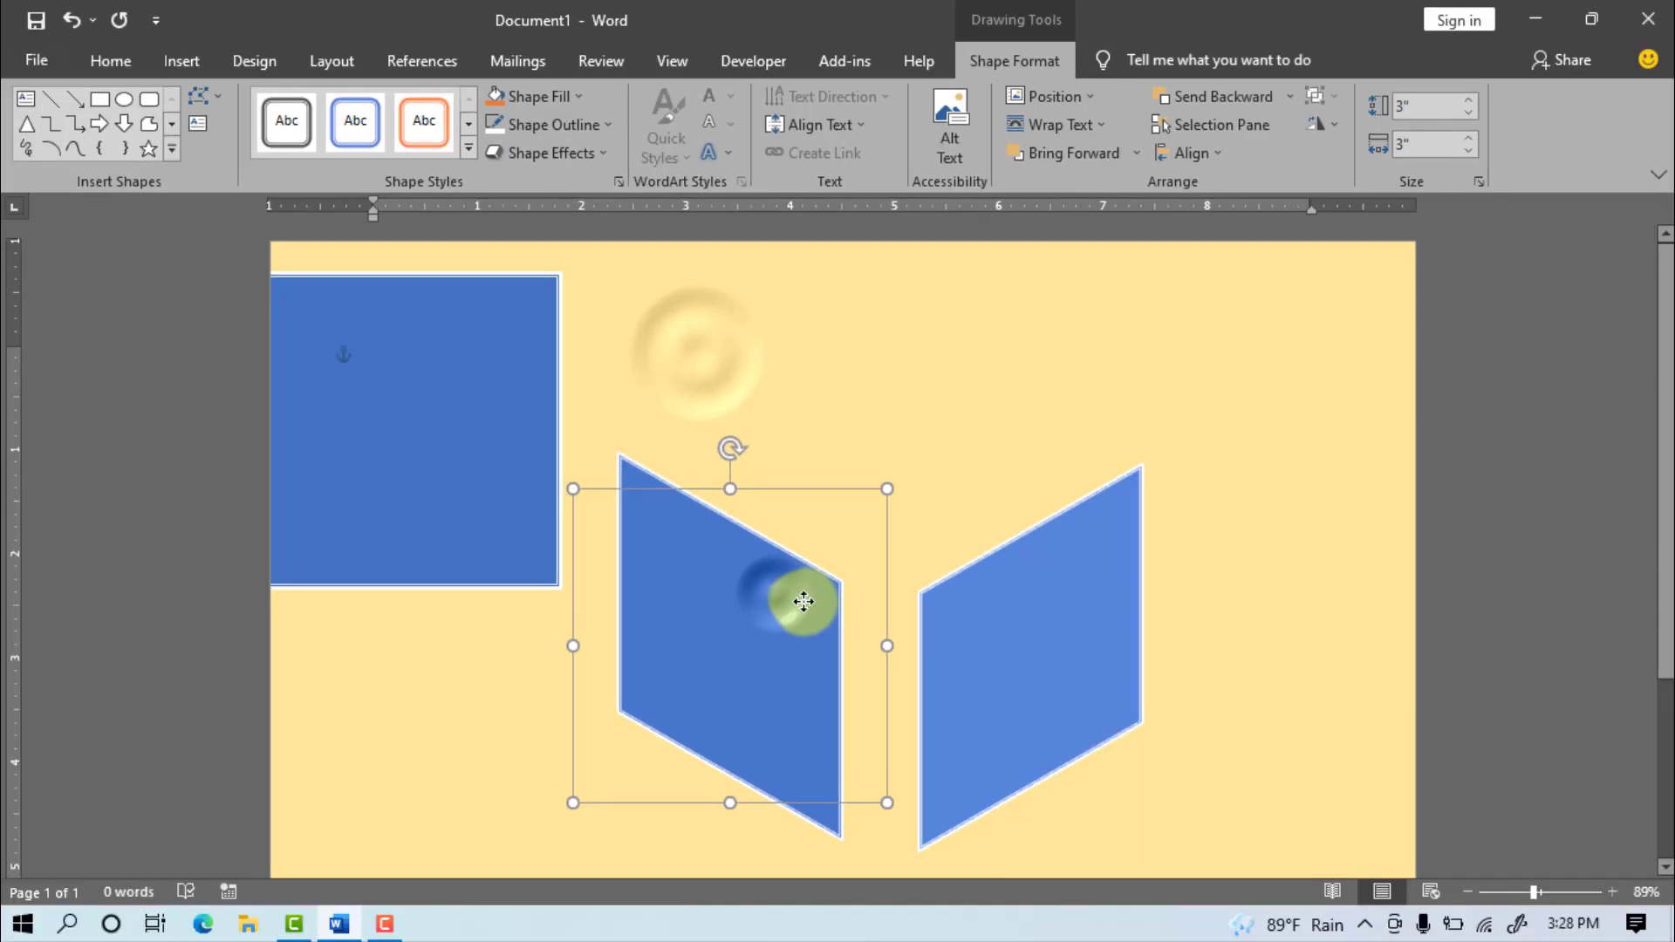
Step: Join the right face to the middle face and move the square above them
{"action": "left_click", "coordinate": [1000, 608]}
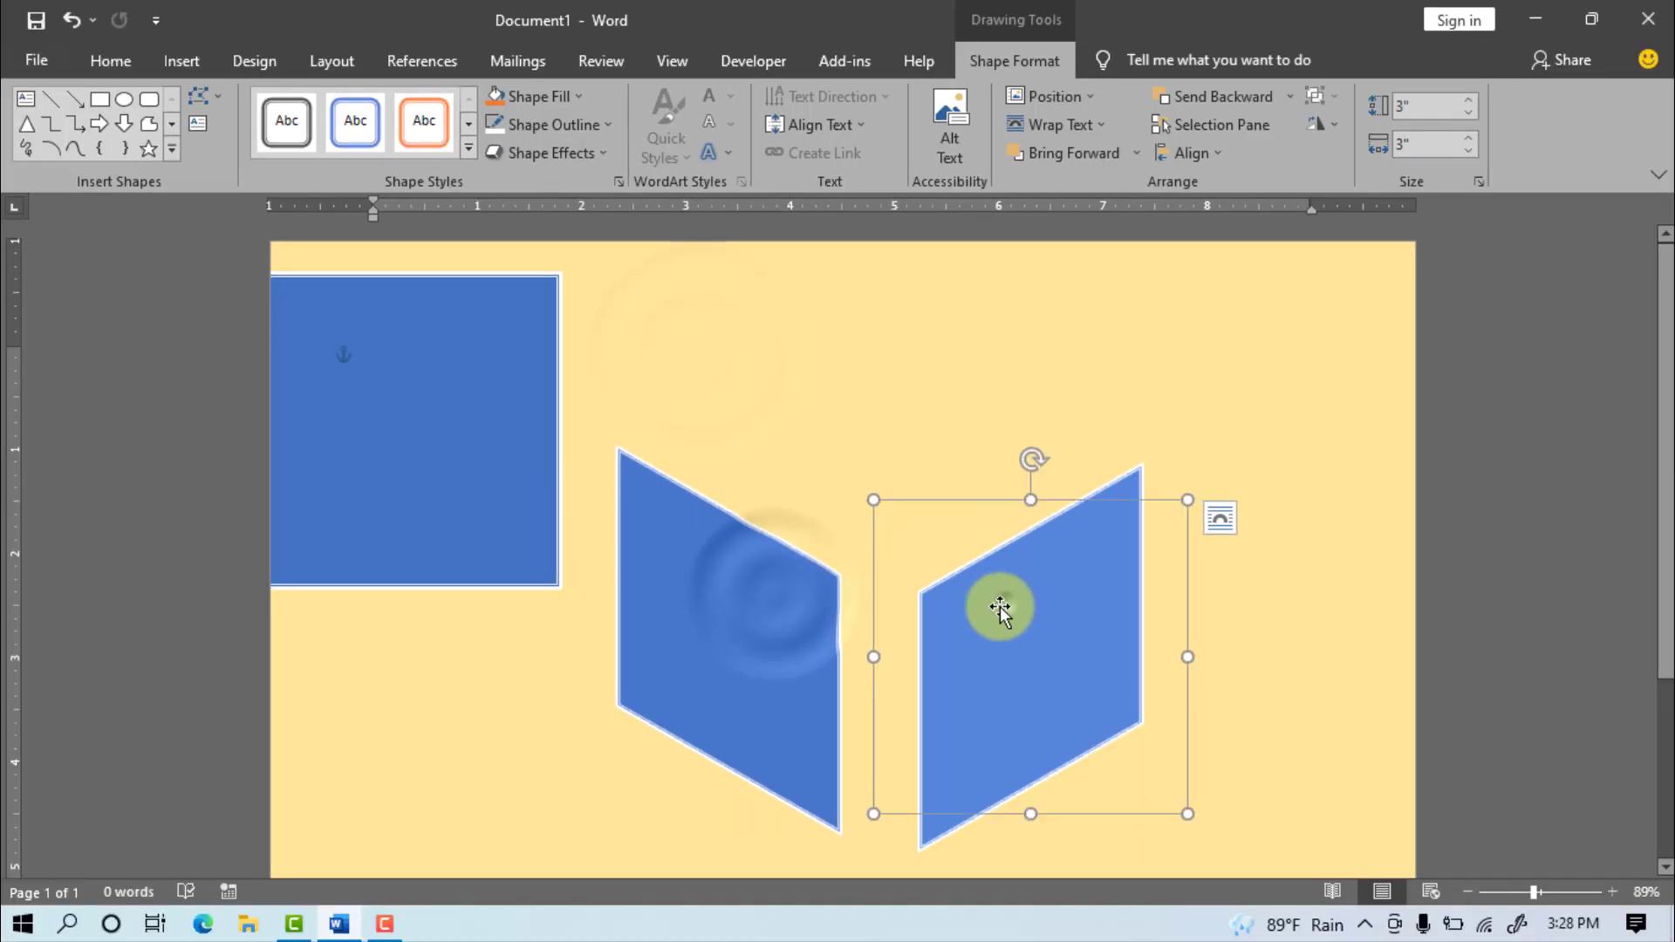
{"action": "left_click_drag", "start_coordinate": [1000, 608], "coordinate": [922, 592]}
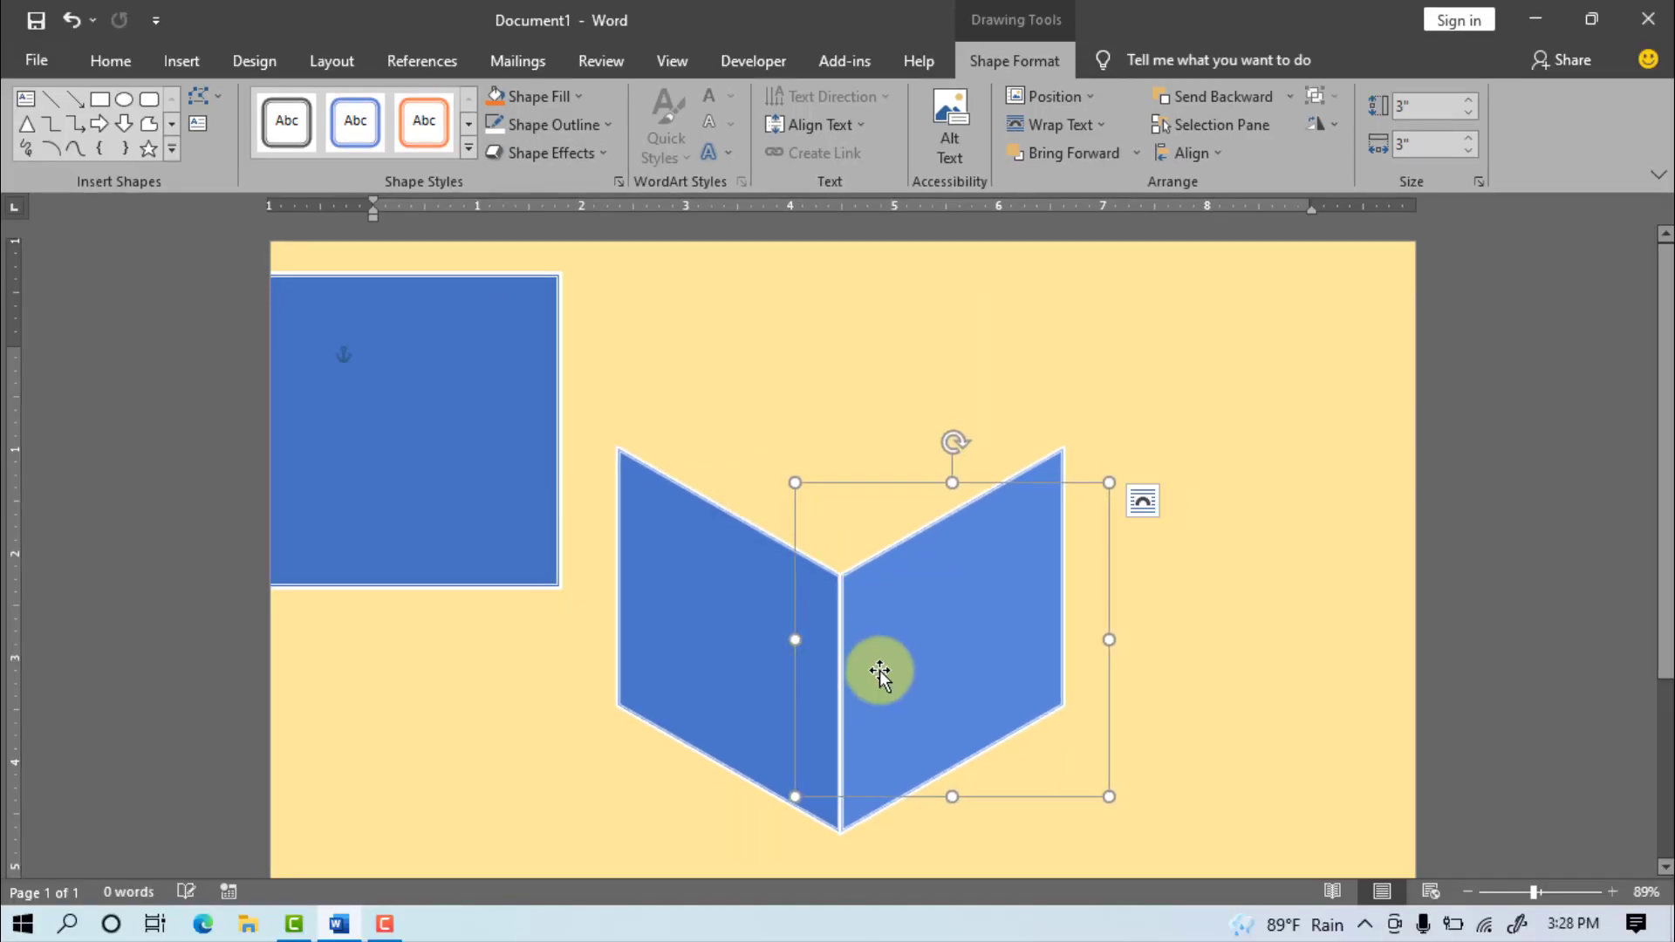
{"action": "left_click", "coordinate": [1214, 530]}
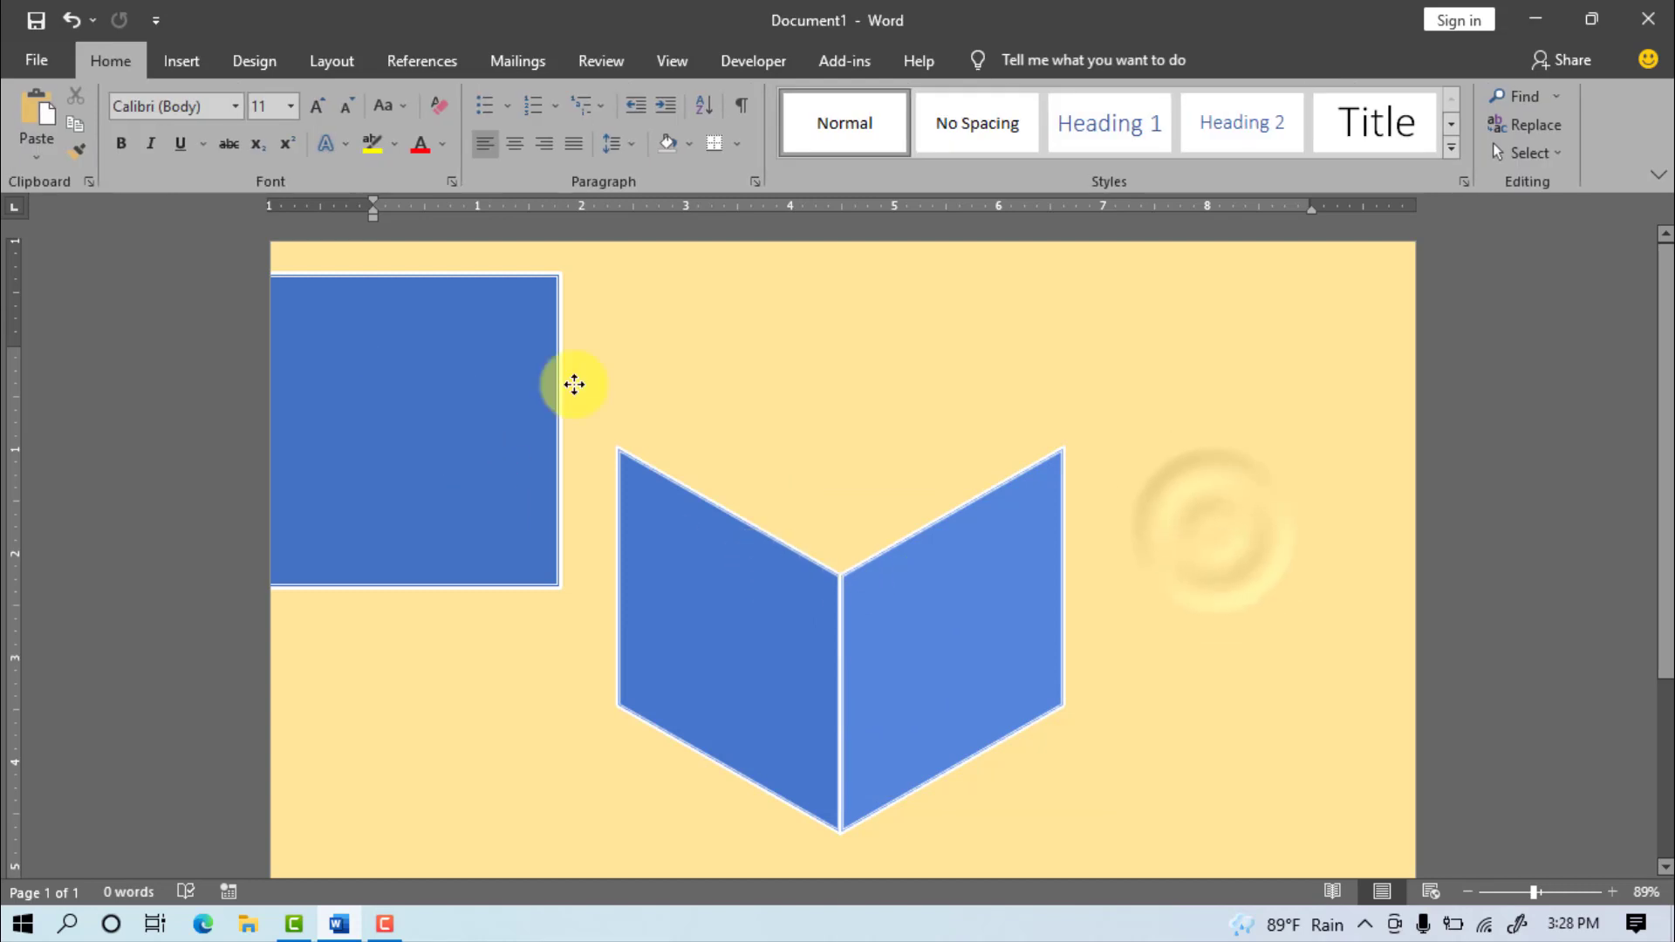
{"action": "left_click_drag", "start_coordinate": [458, 392], "coordinate": [821, 357]}
Step: Tilt the square into the isometric top face, completing the cube
{"action": "left_click", "coordinate": [588, 153]}
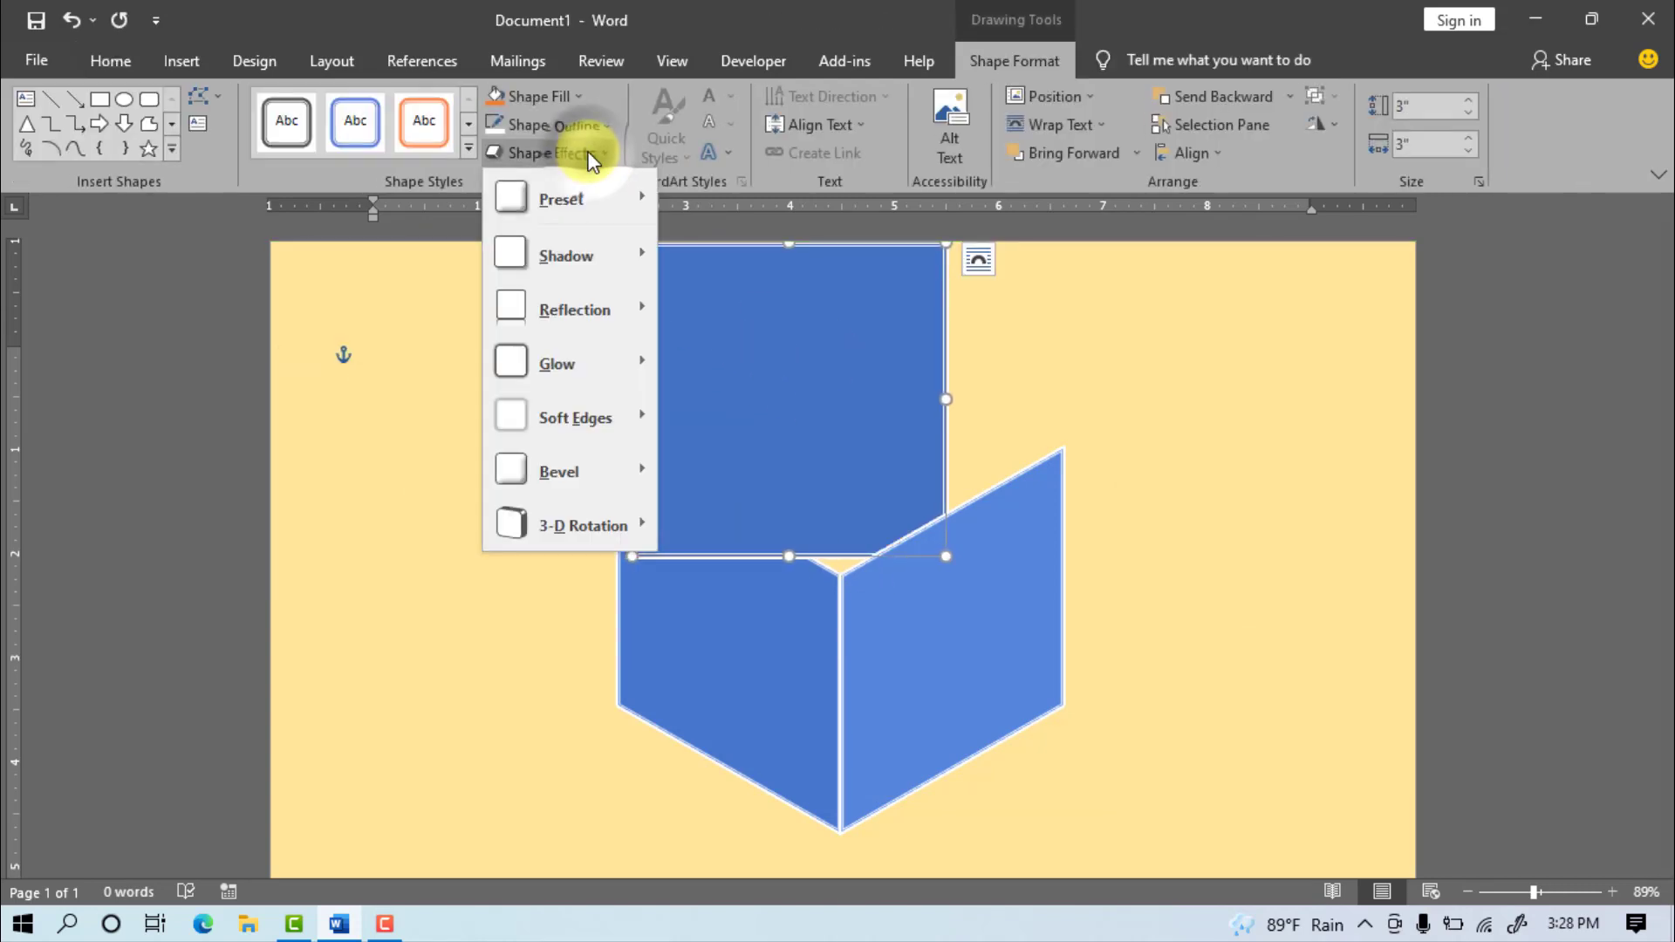
{"action": "mouse_move", "coordinate": [577, 523]}
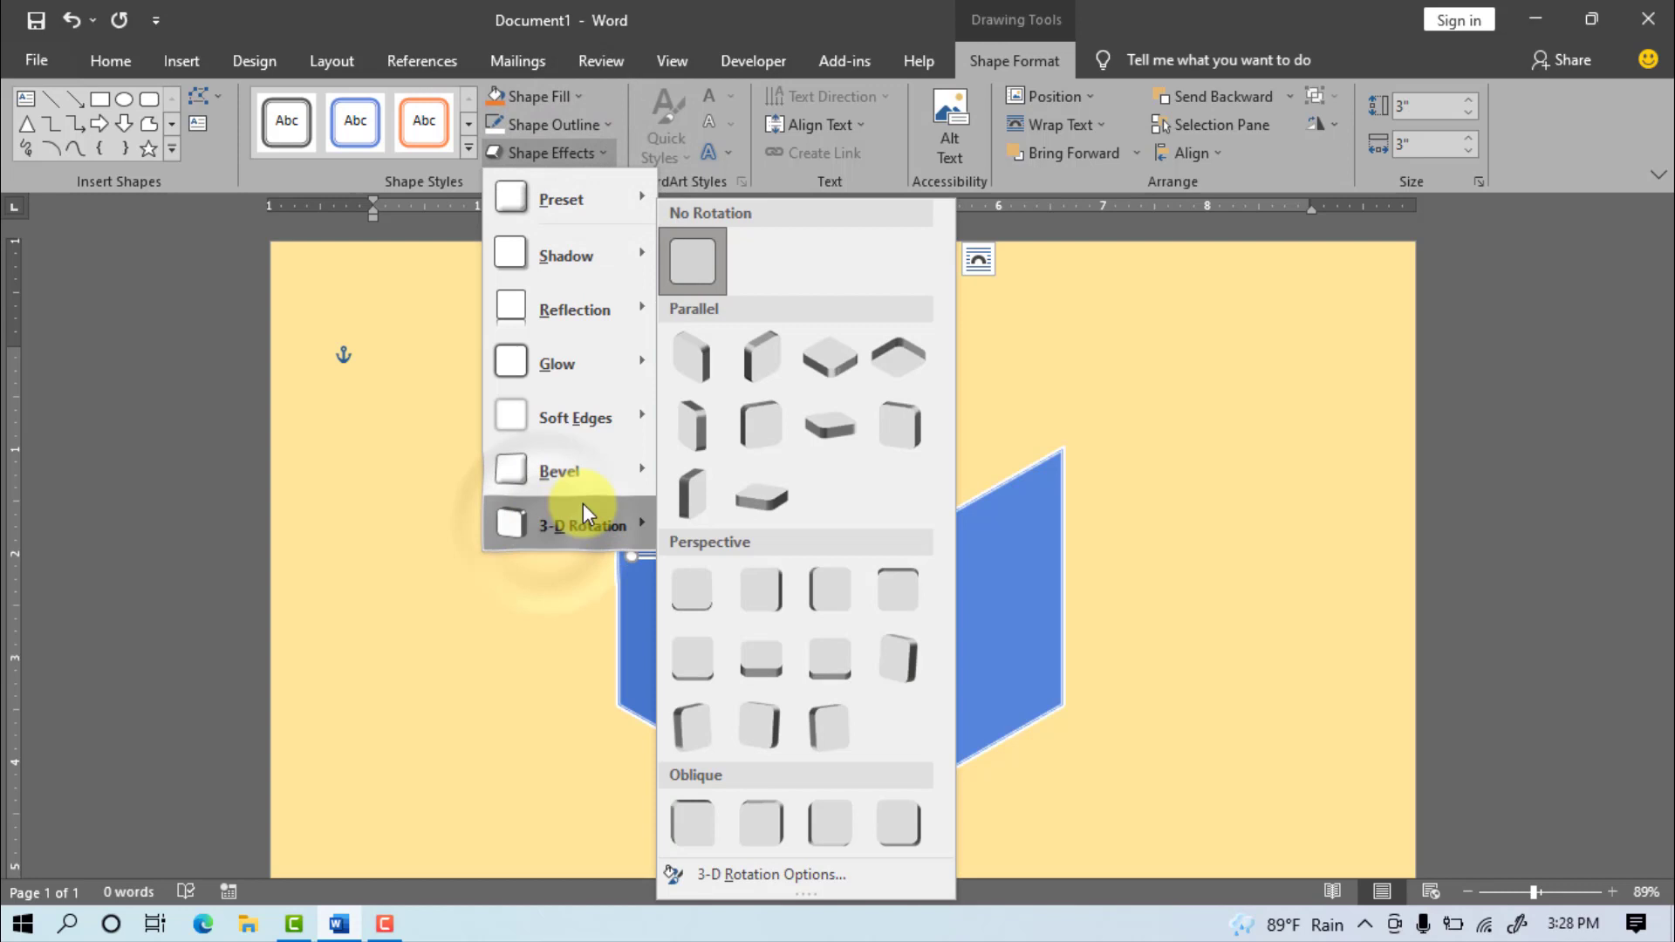
{"action": "left_click", "coordinate": [824, 364]}
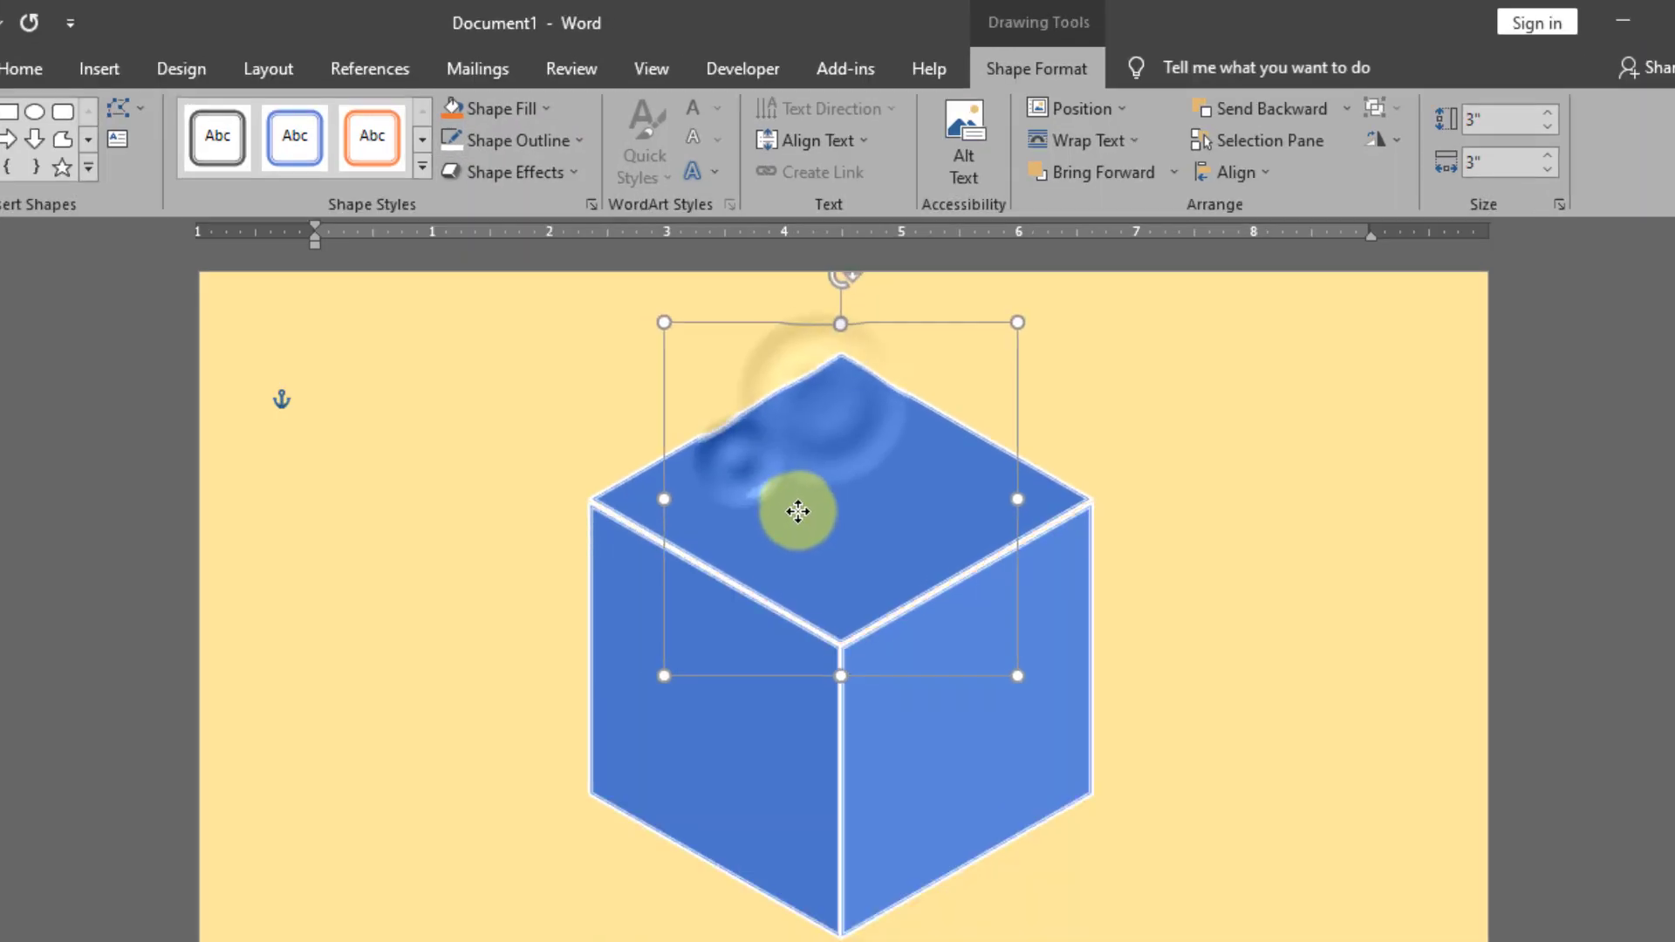
{"action": "left_click", "coordinate": [1295, 565]}
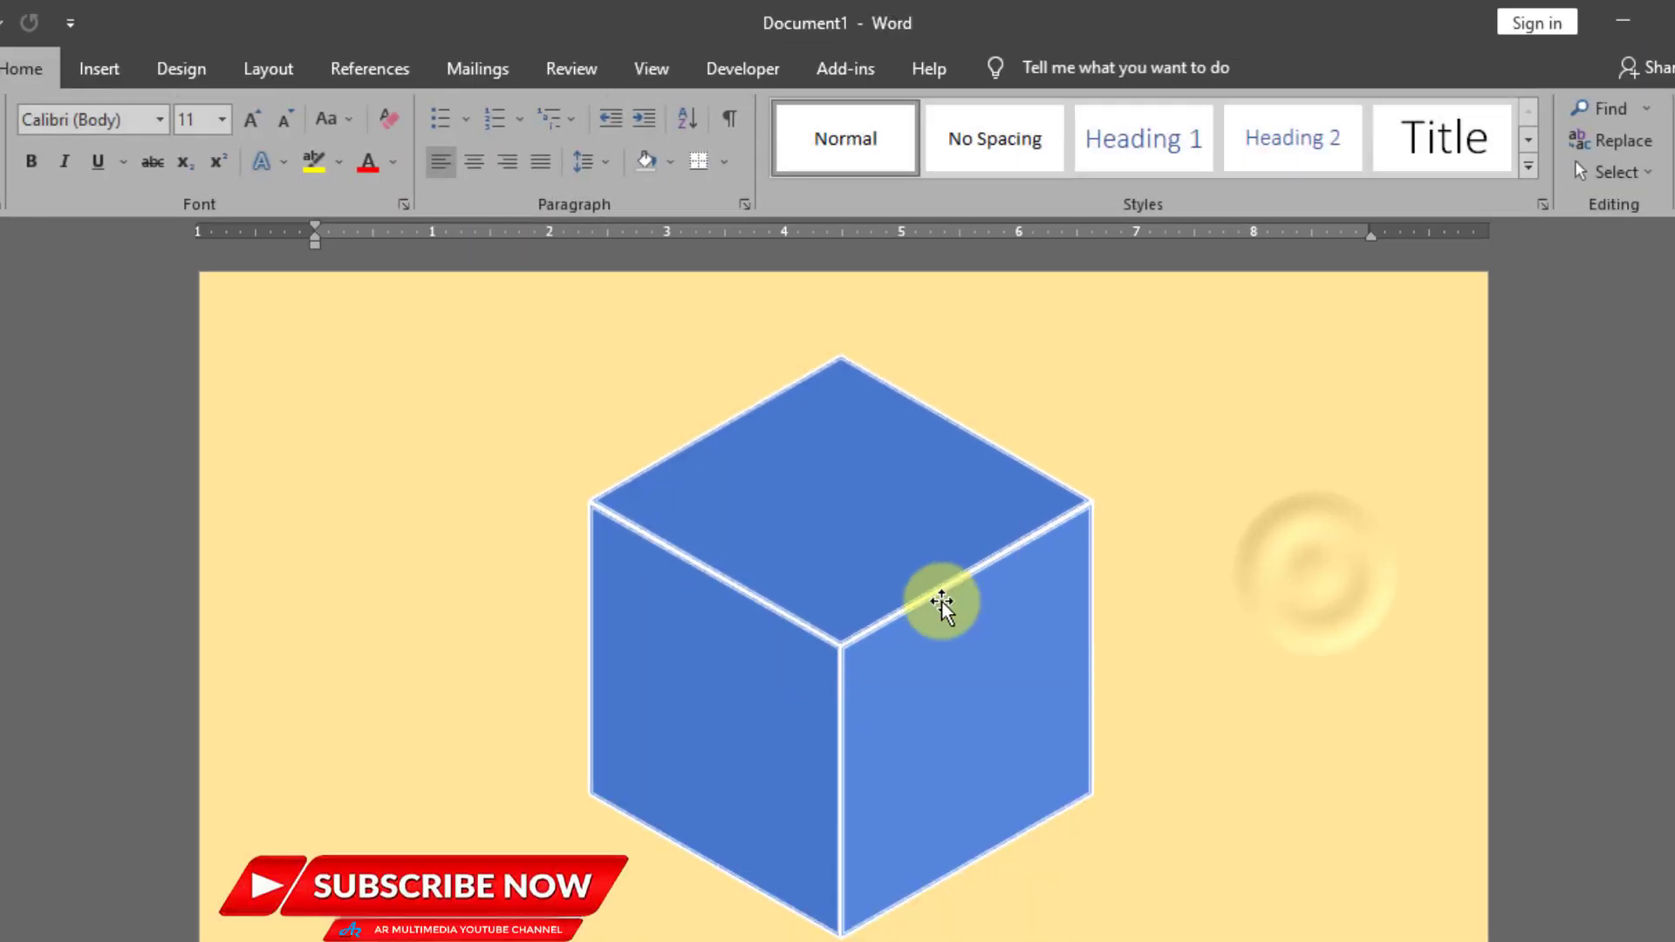
{"action": "left_click", "coordinate": [805, 510]}
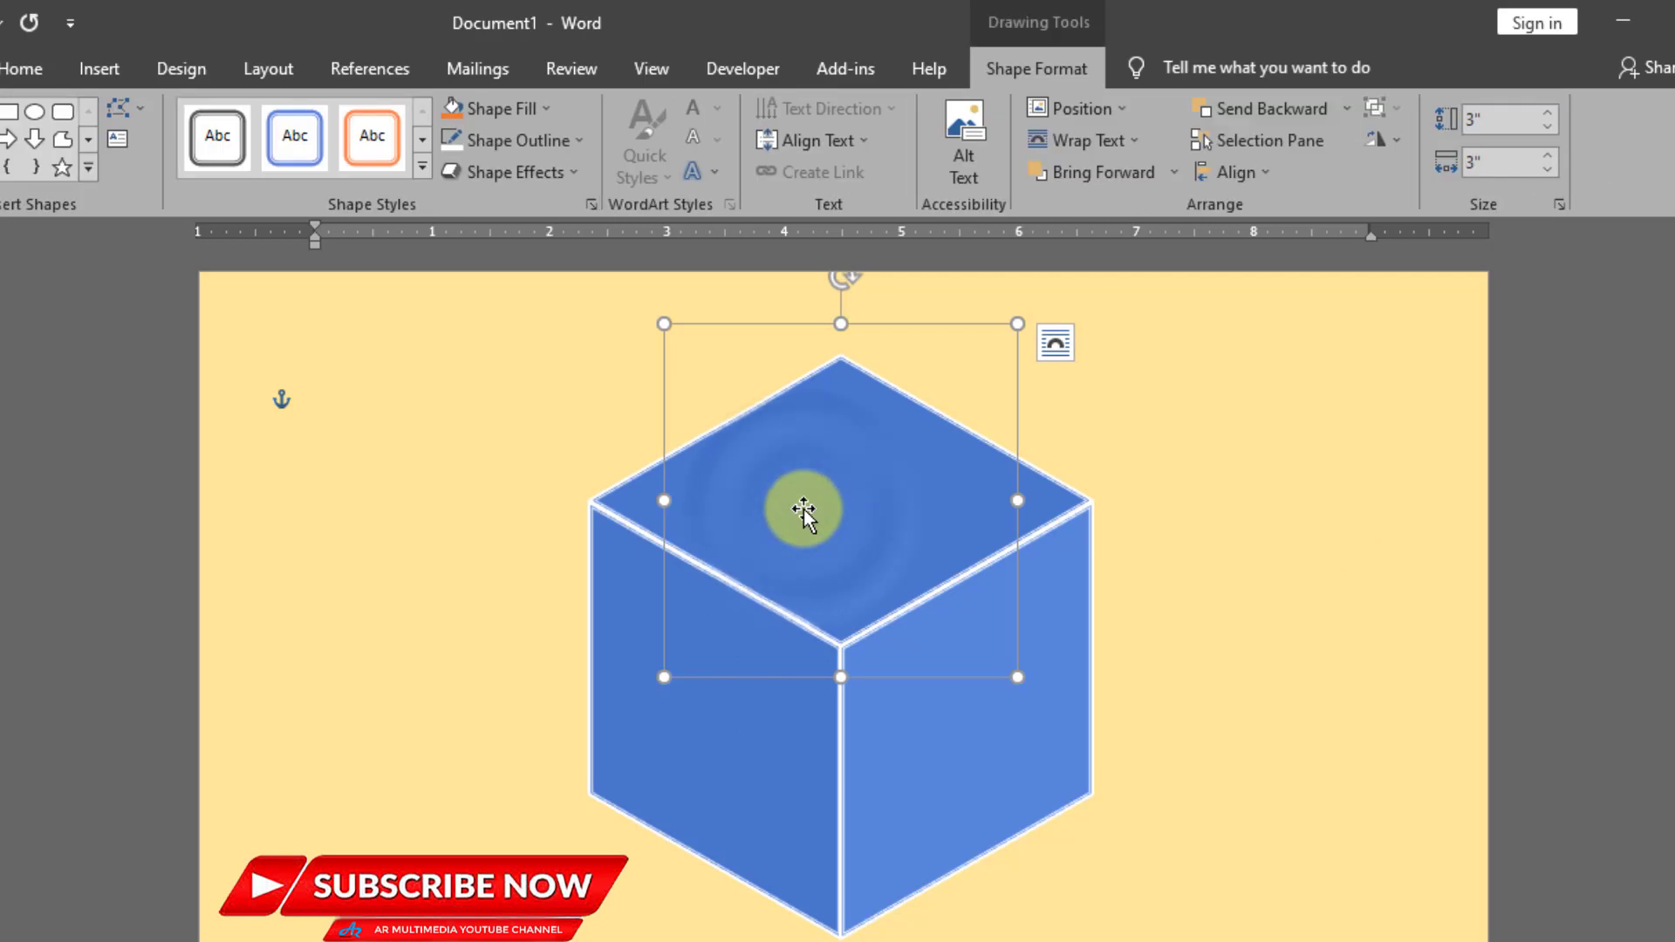
Step: Fill the top face with the 04 photo from the Desktop 3d cube folder
{"action": "left_click", "coordinate": [543, 107]}
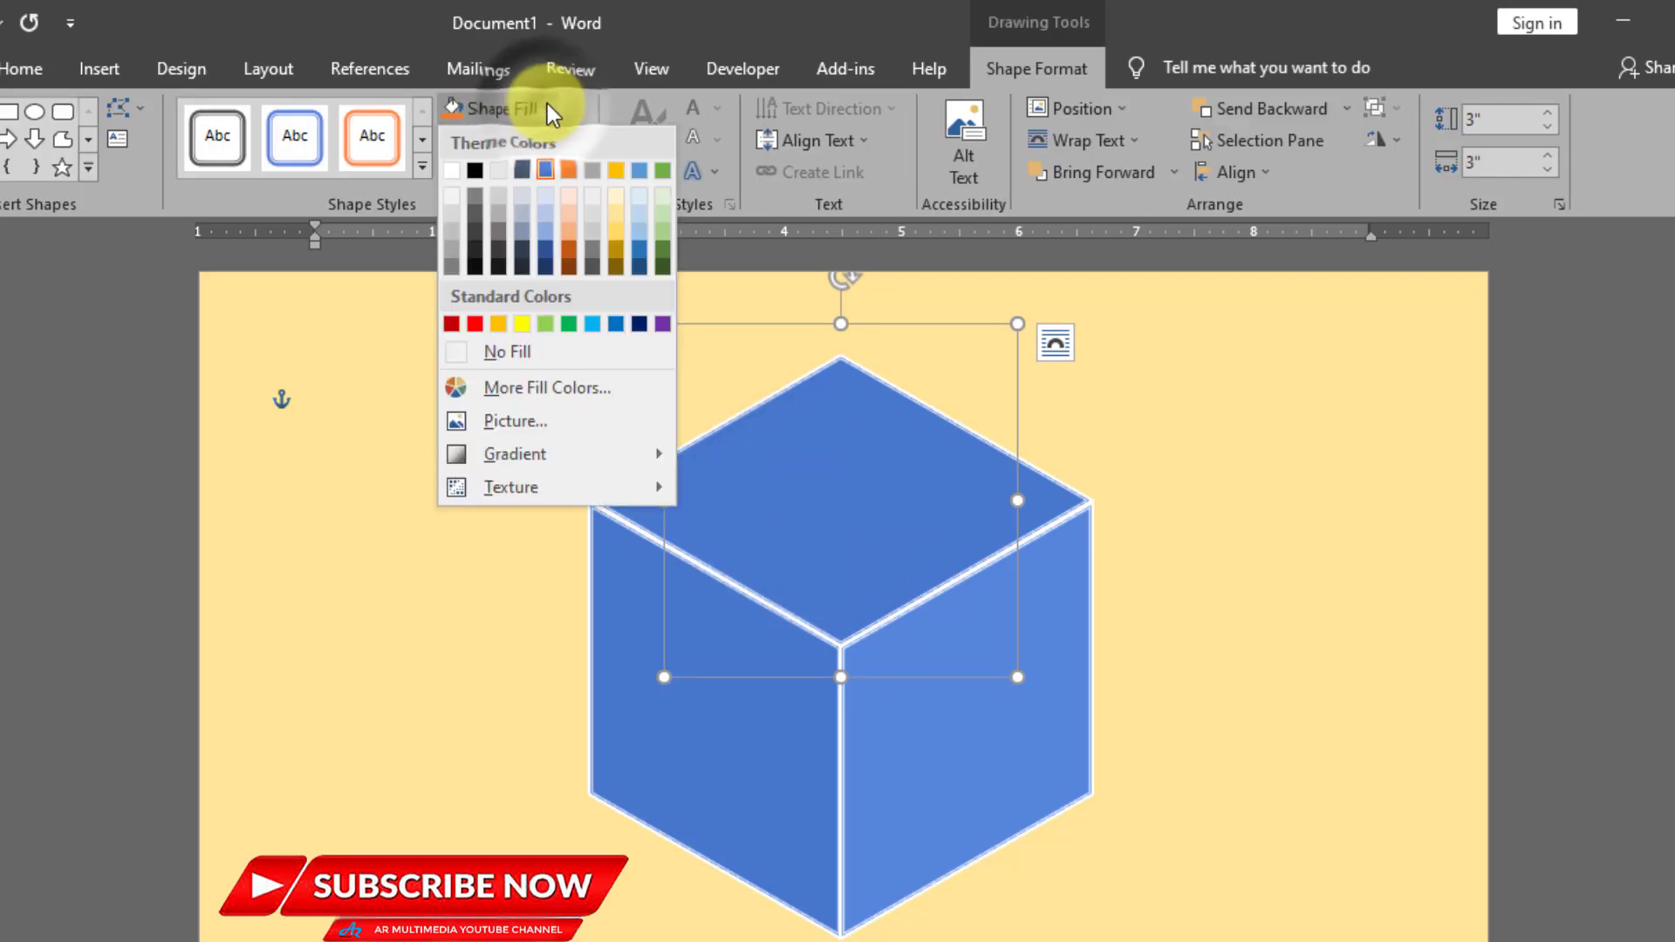
{"action": "left_click", "coordinate": [510, 421]}
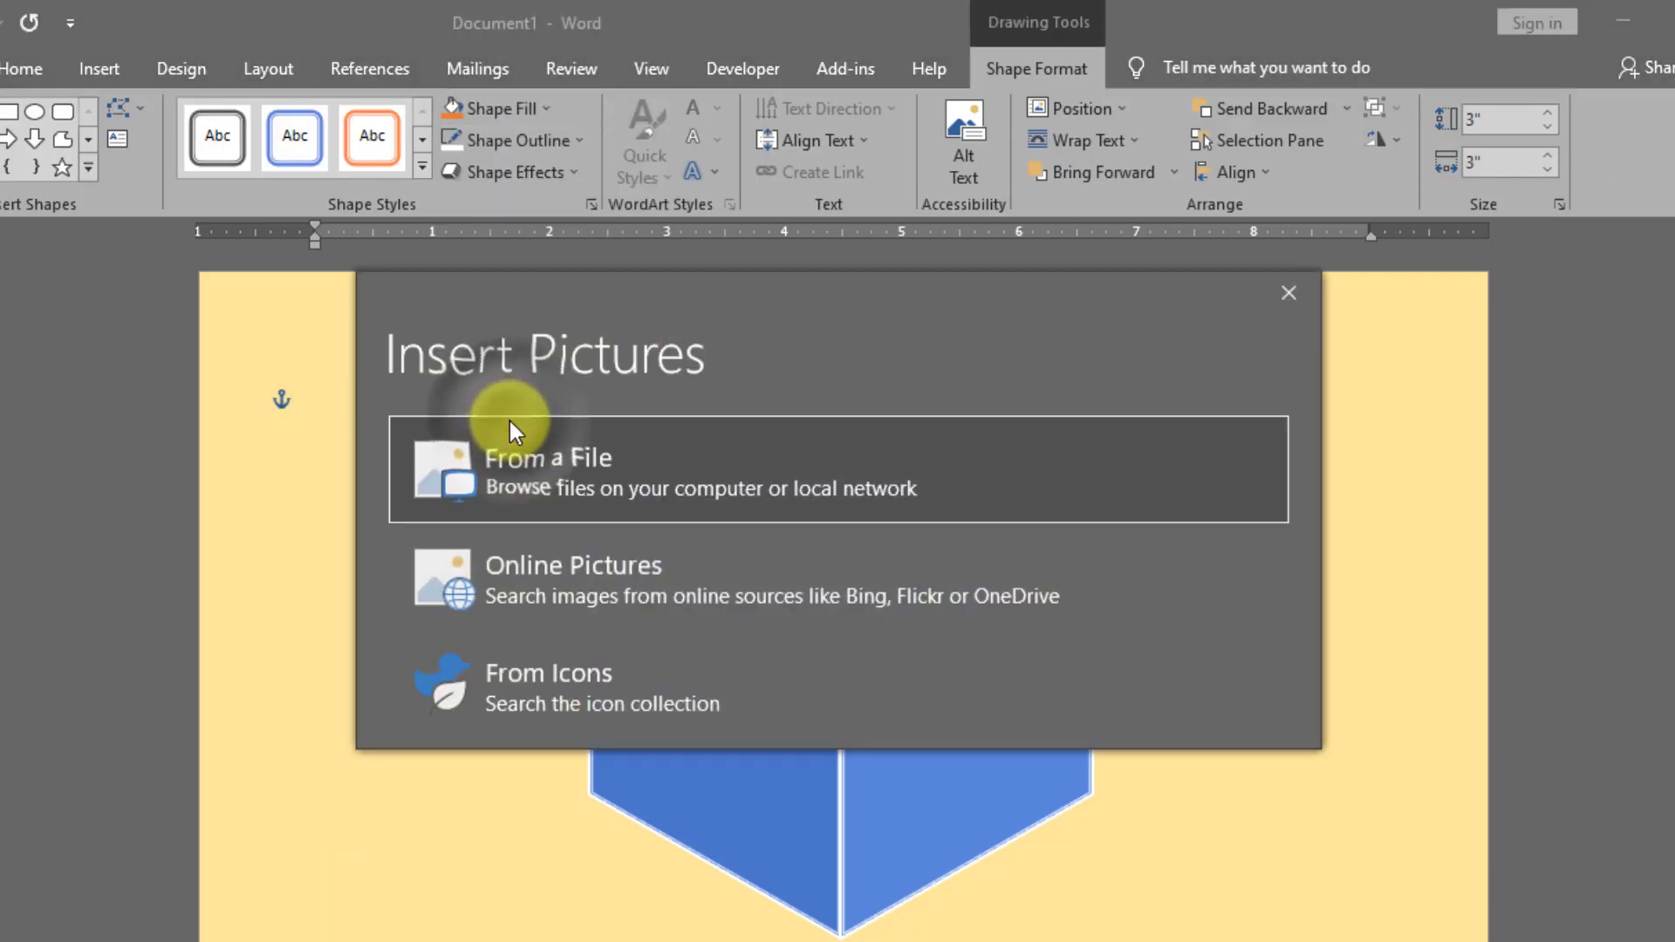
{"action": "left_click", "coordinate": [574, 473]}
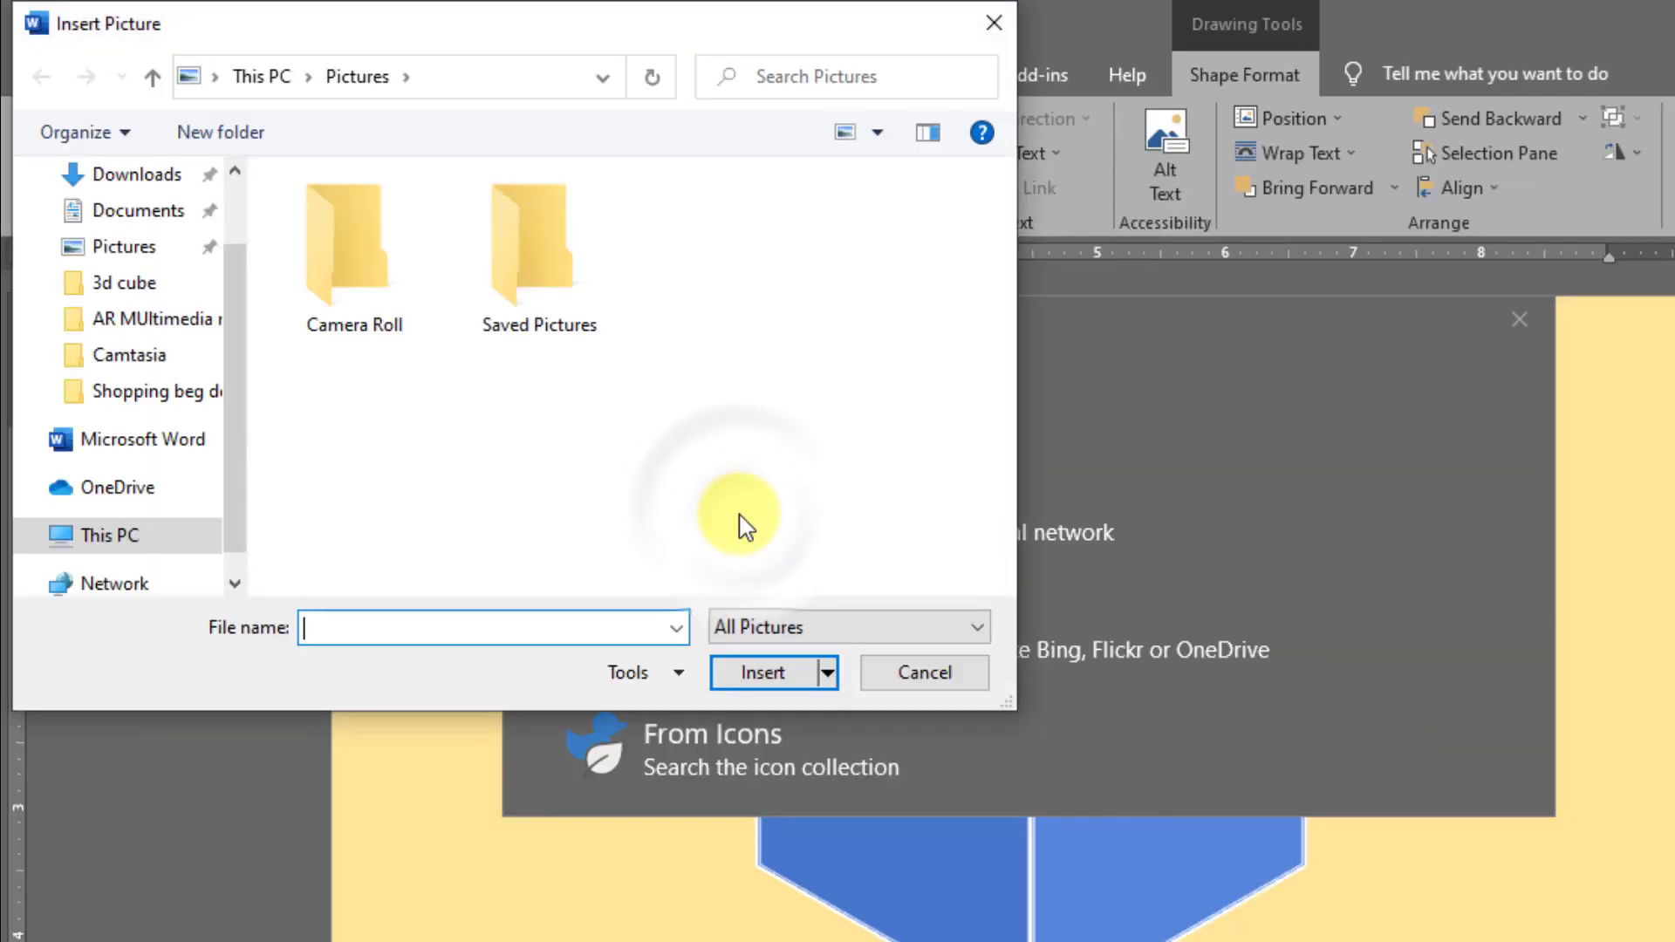
{"action": "scroll", "coordinate": [235, 280], "scroll_direction": "up", "scroll_amount": 2}
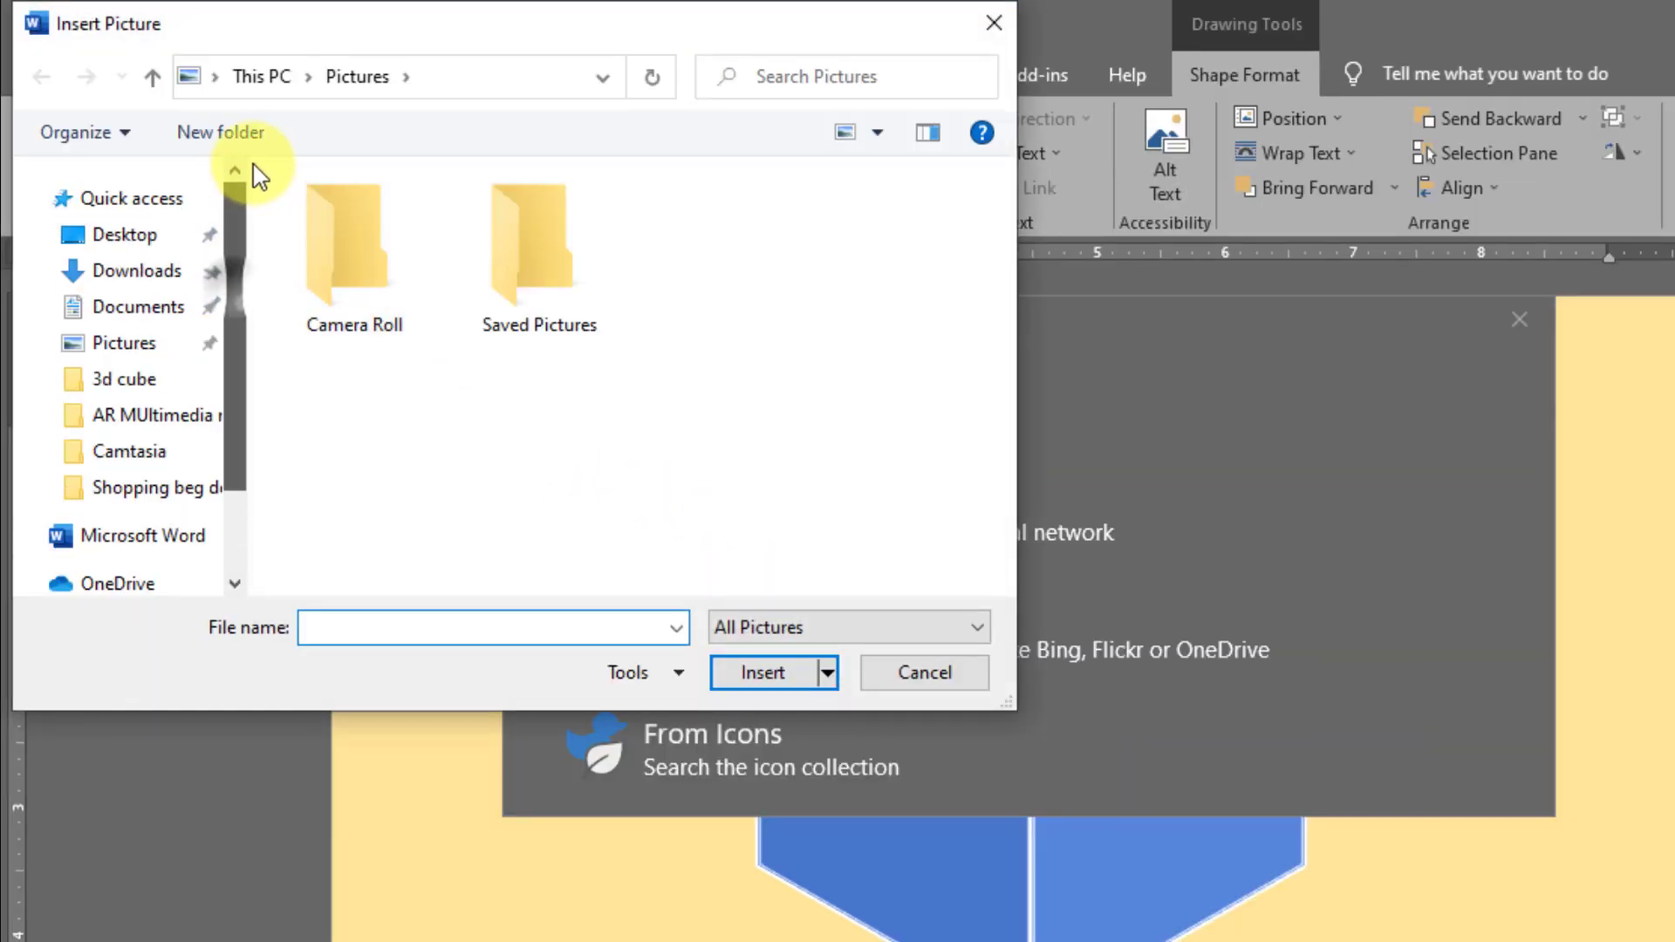
{"action": "left_click", "coordinate": [137, 244]}
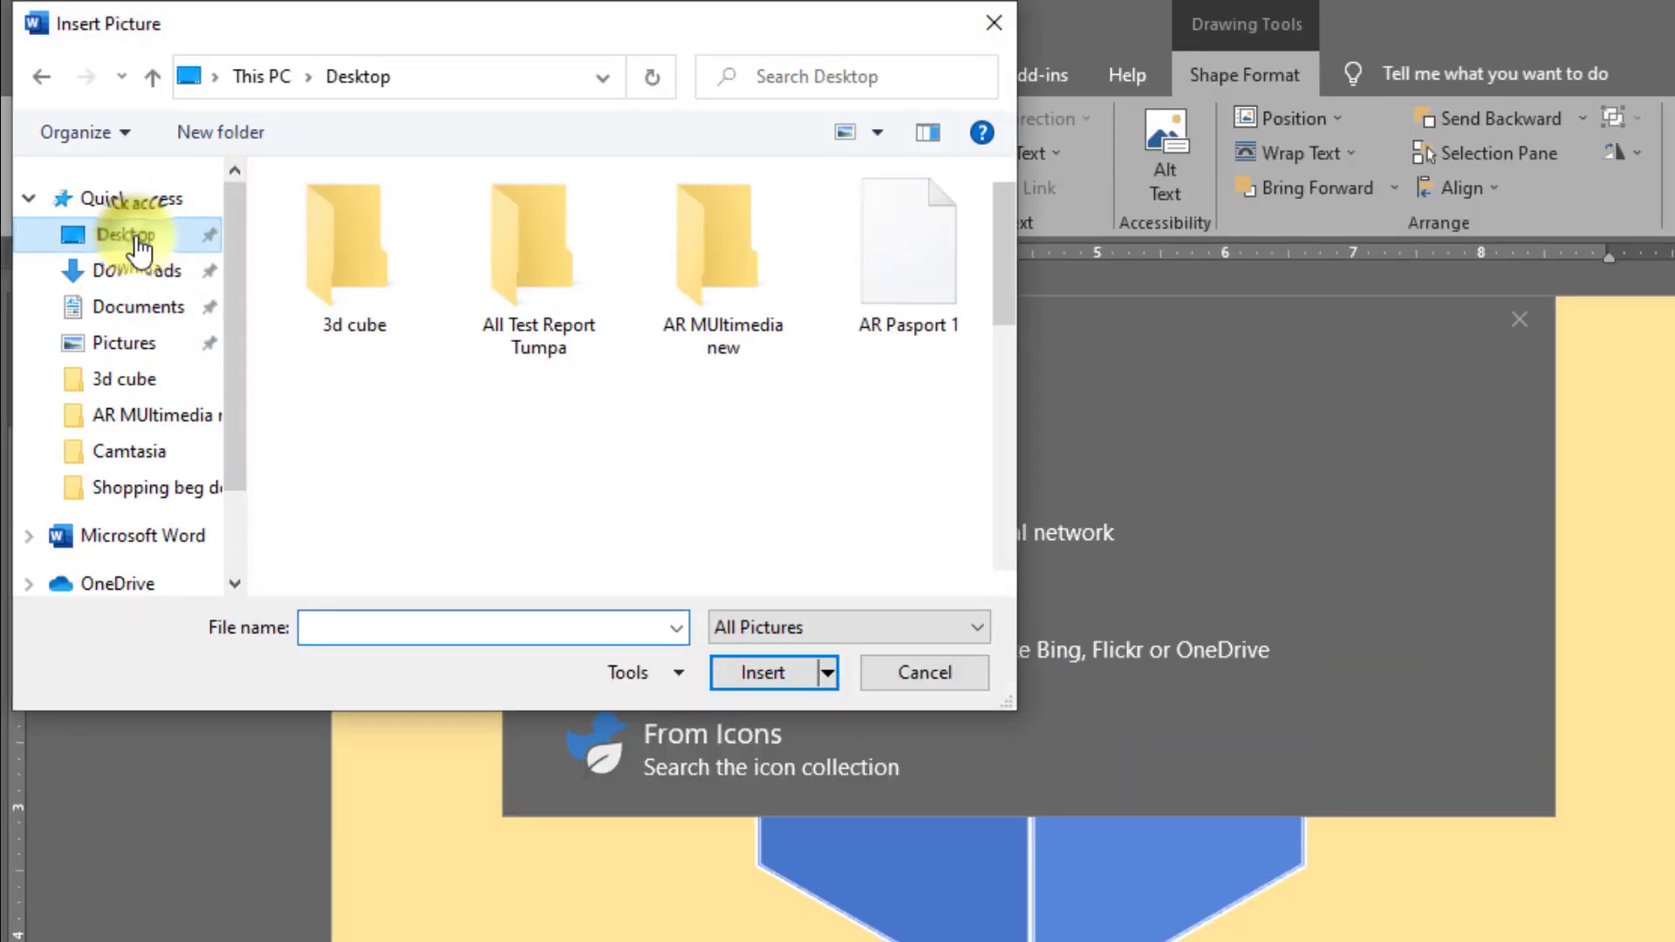
{"action": "double_click", "coordinate": [366, 232]}
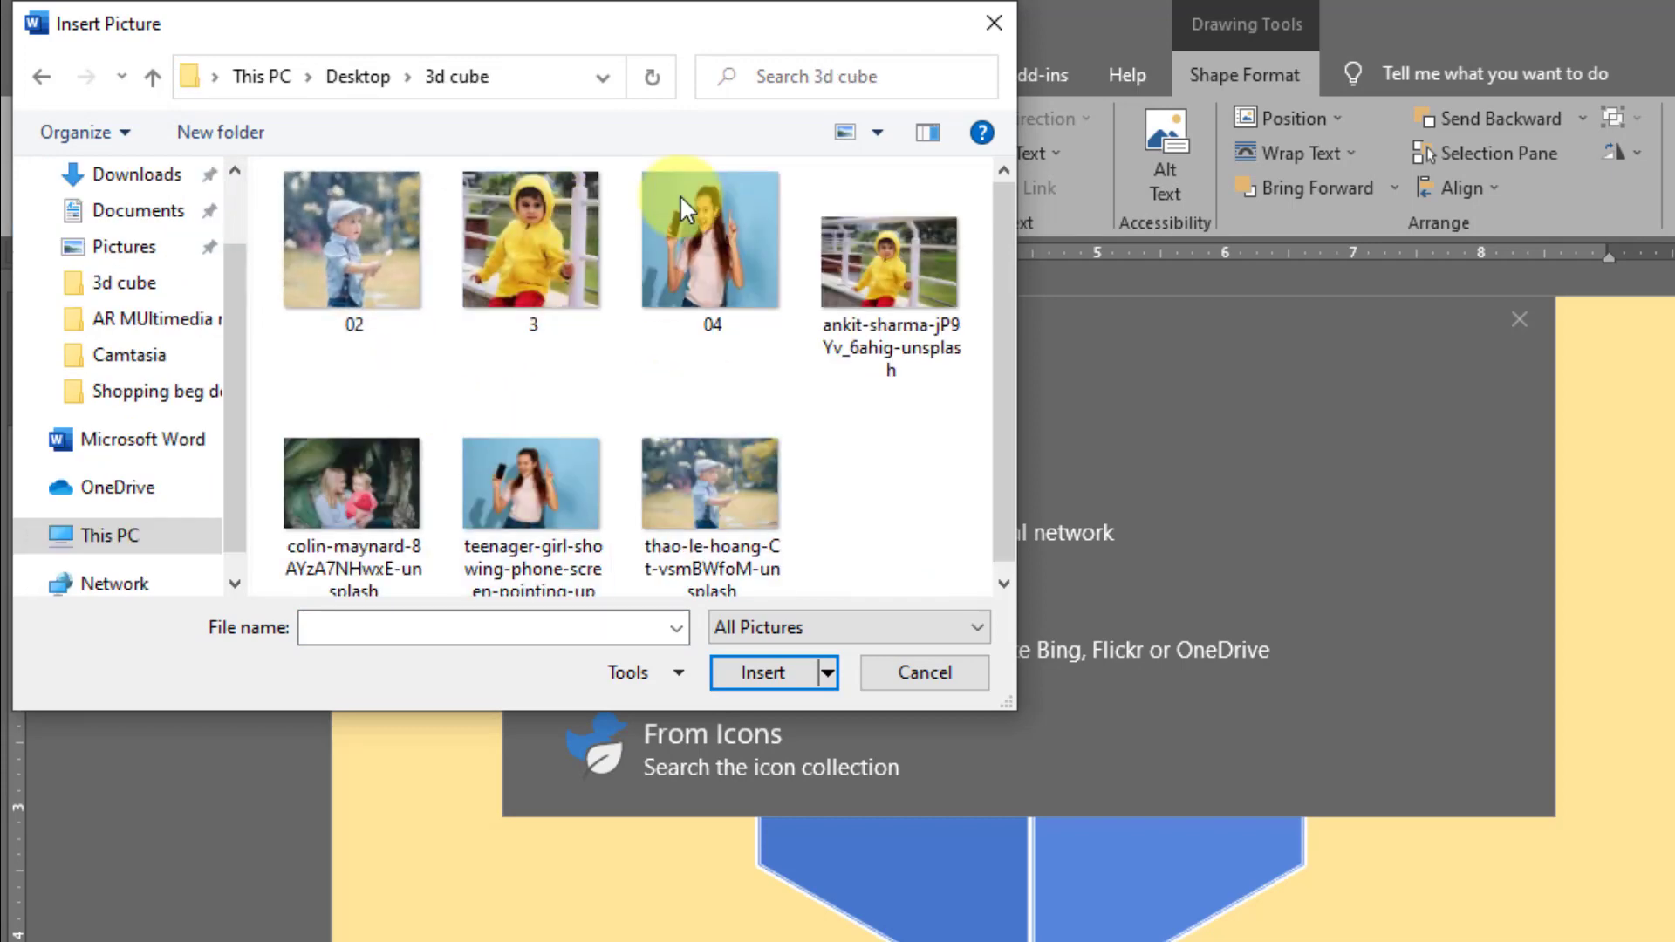
{"action": "left_click", "coordinate": [714, 262]}
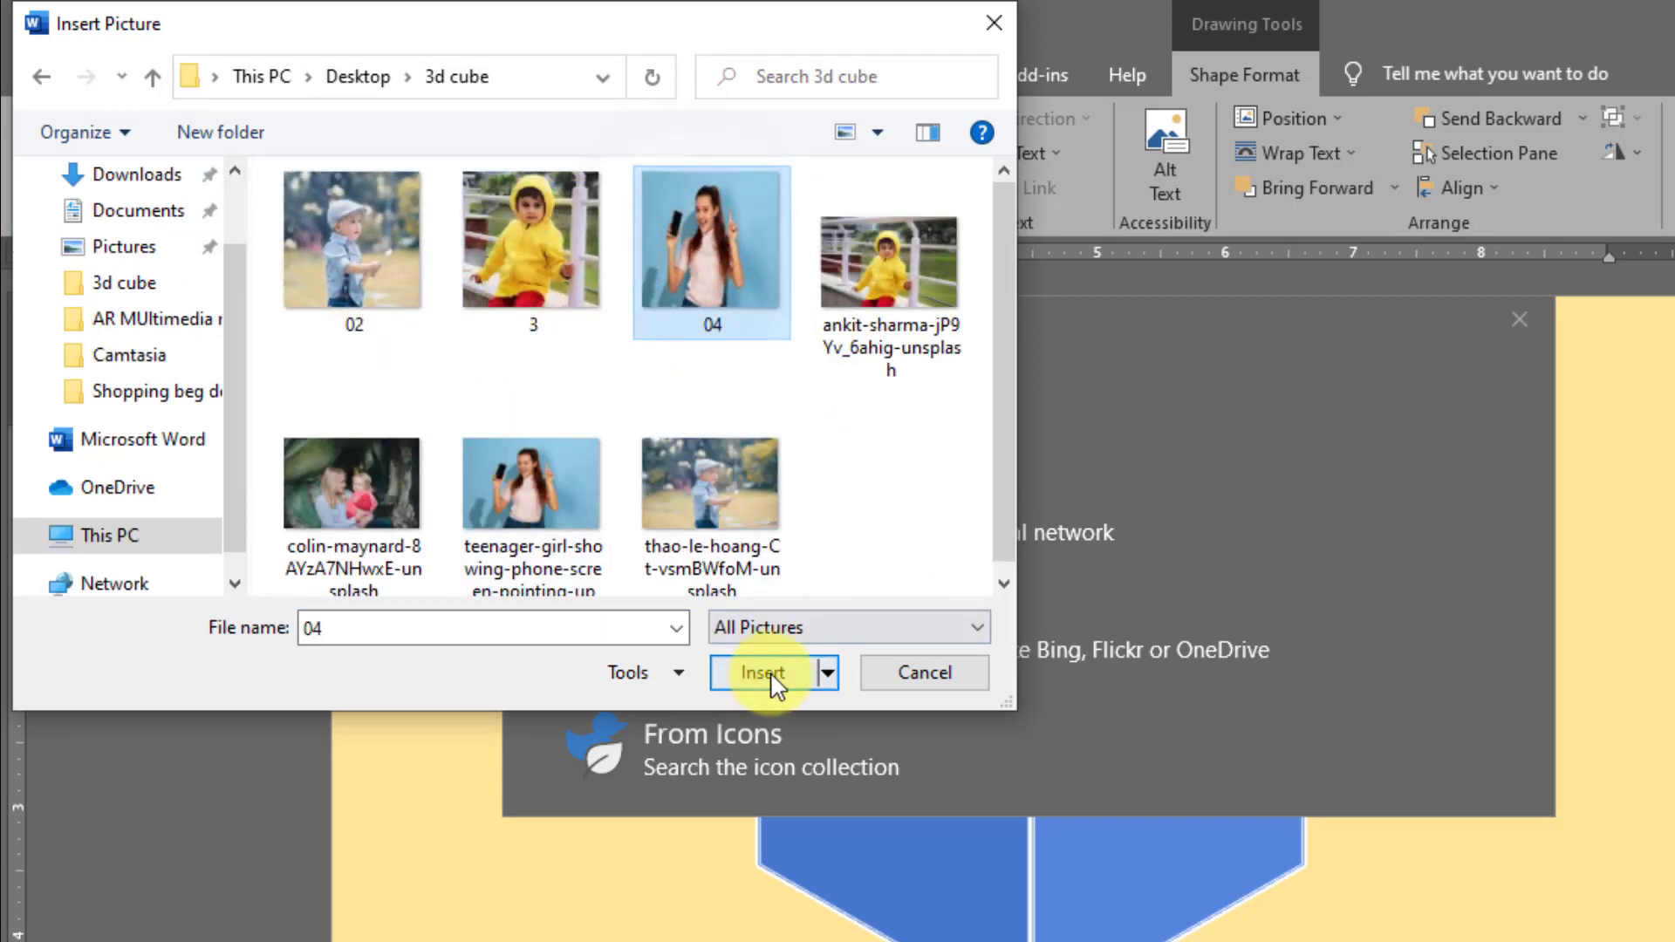
{"action": "left_click", "coordinate": [739, 675]}
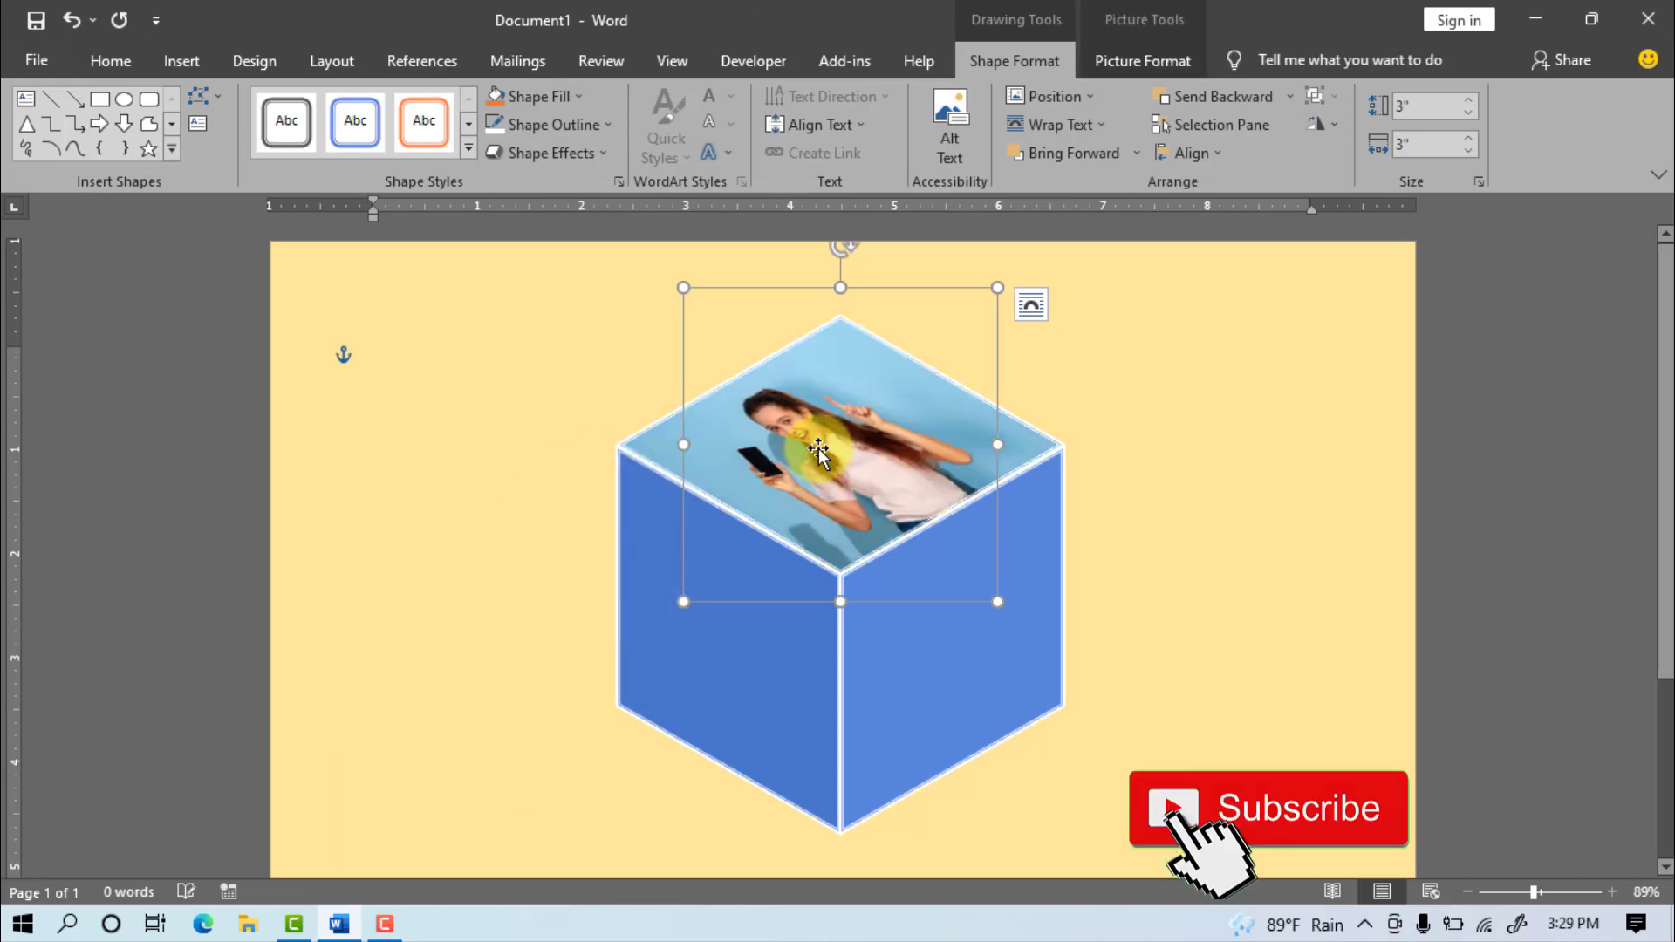
Step: Fill the right face with photo 3 from the 3d cube folder
{"action": "left_click", "coordinate": [915, 664]}
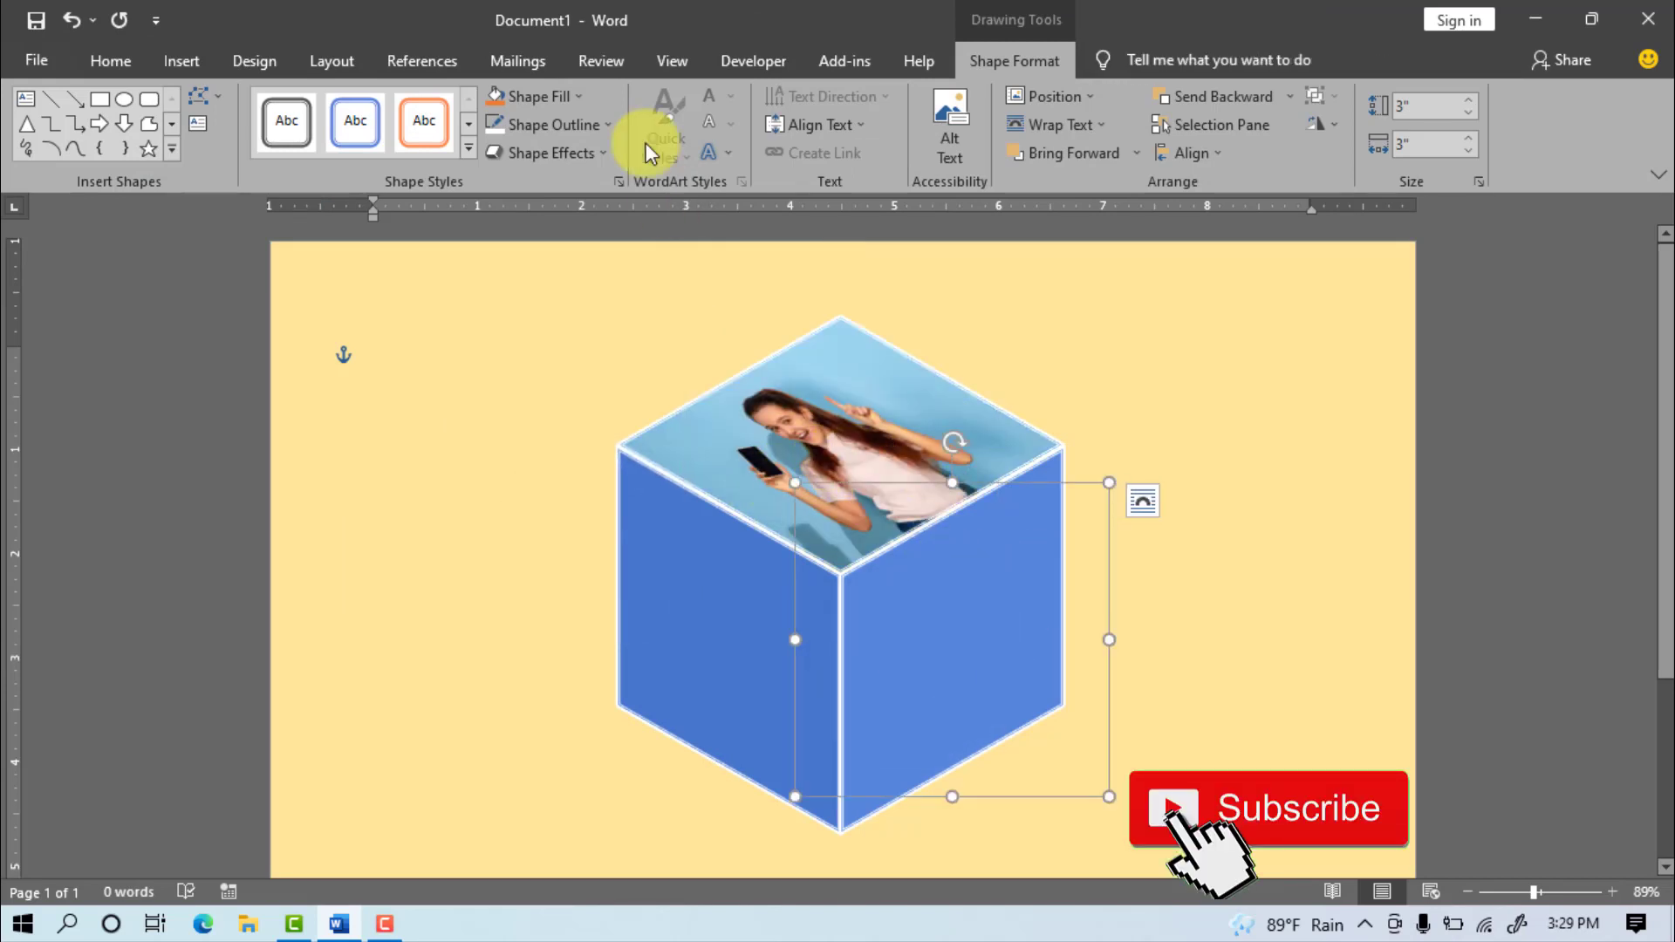
{"action": "left_click", "coordinate": [583, 96]}
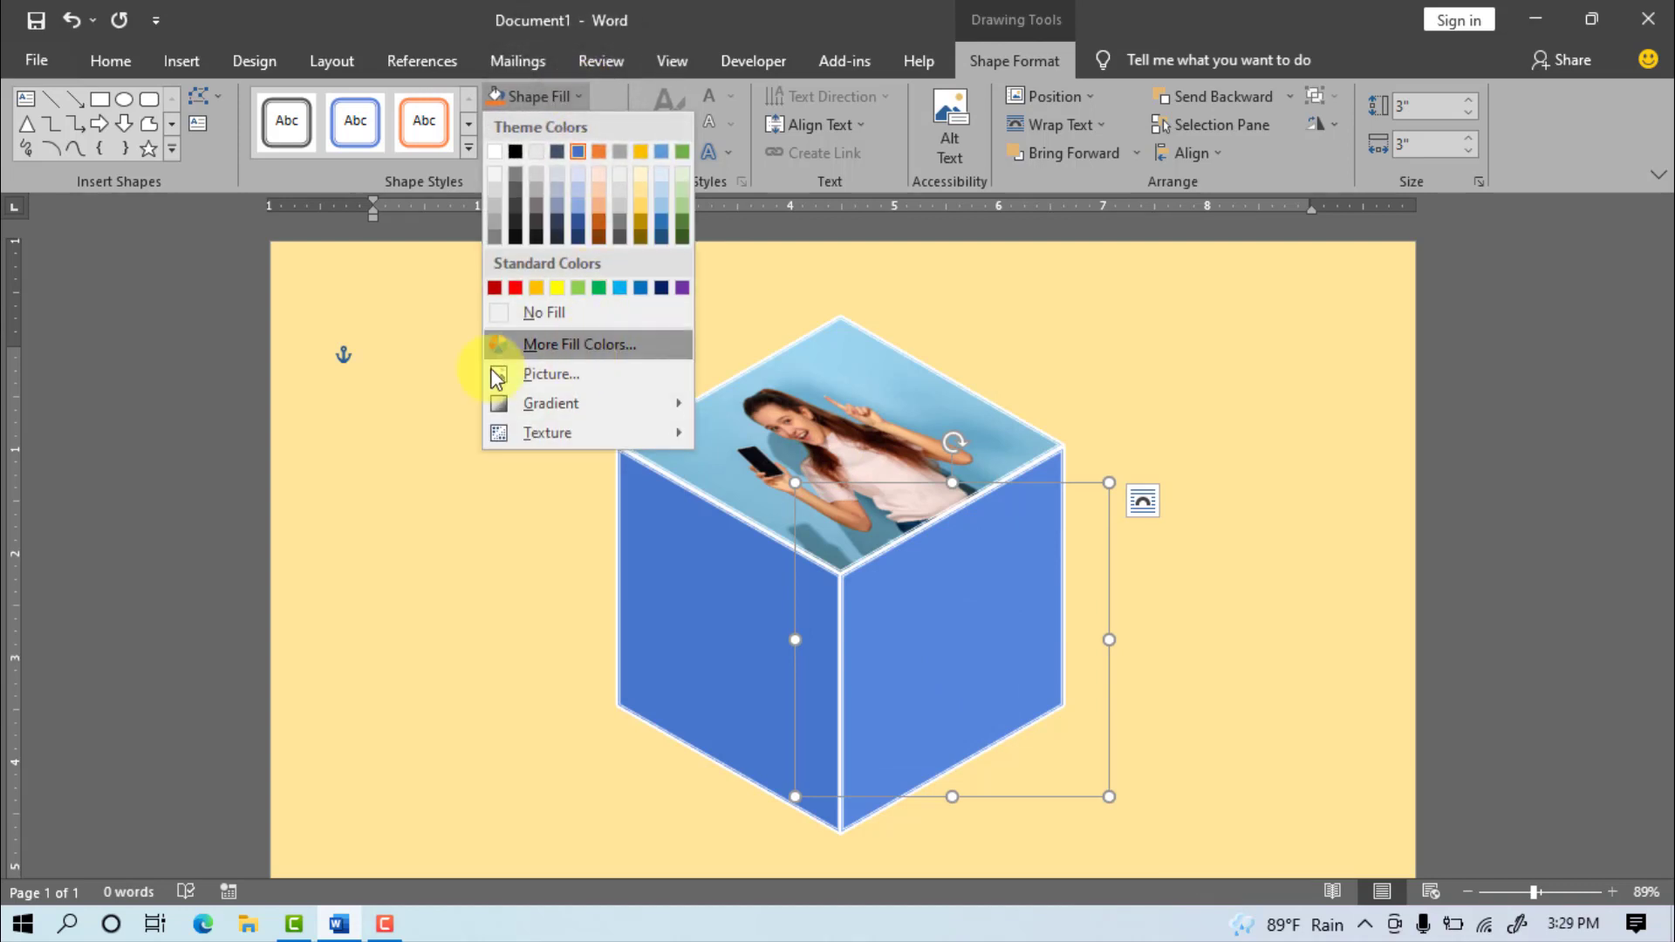
{"action": "left_click", "coordinate": [562, 374]}
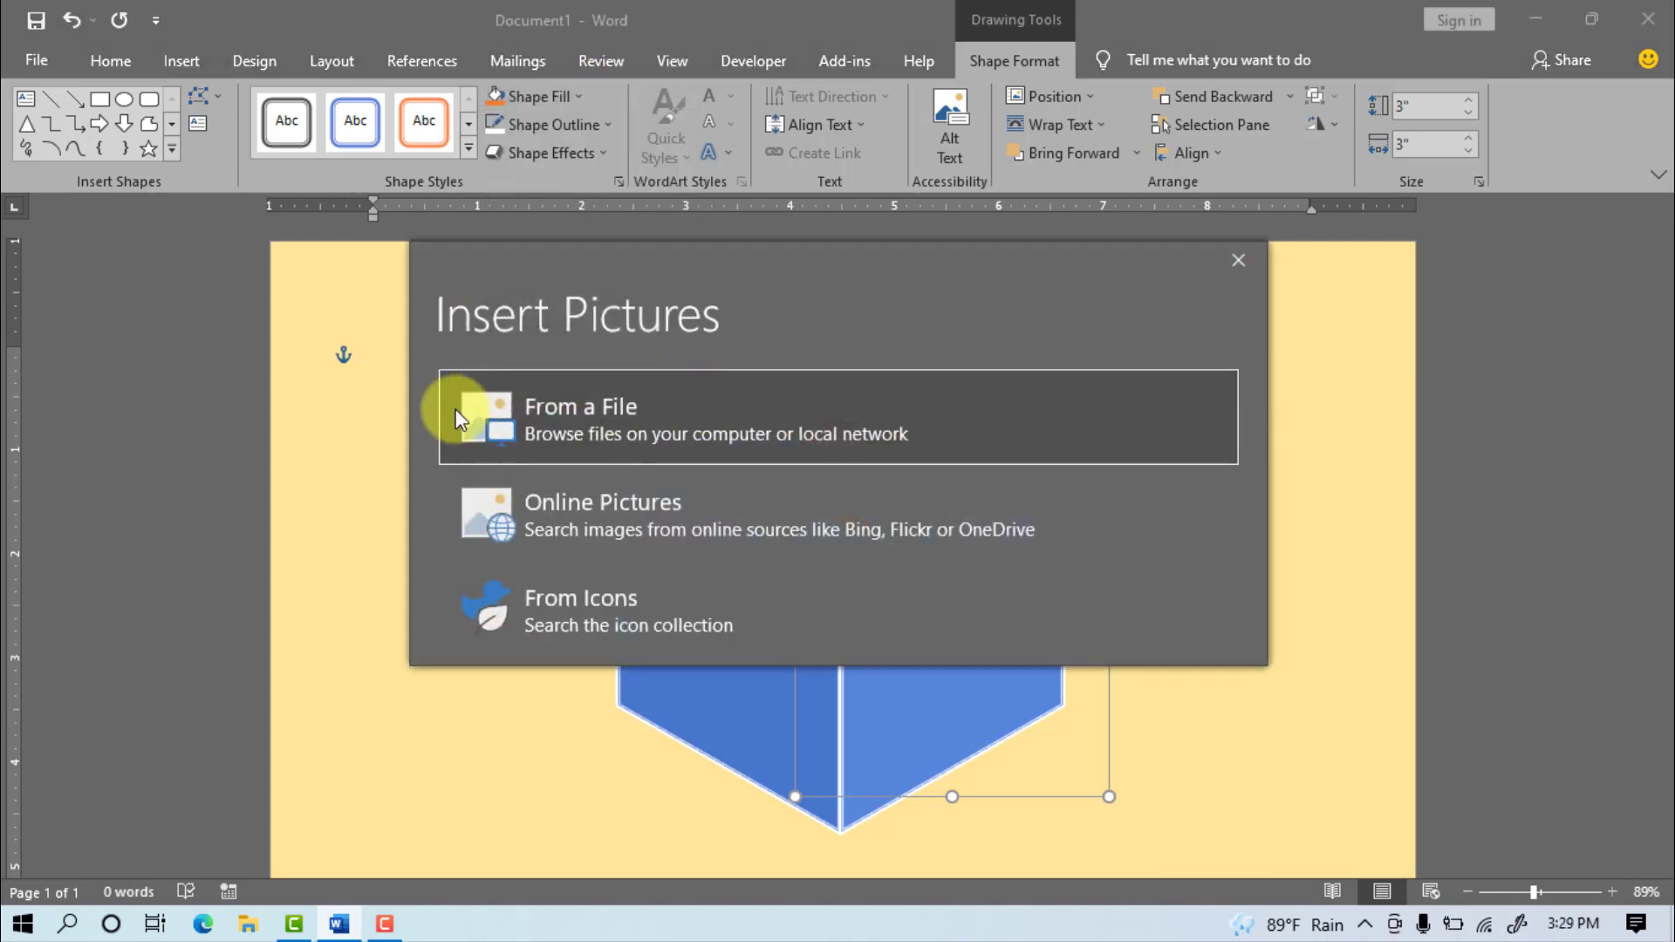
{"action": "left_click", "coordinate": [602, 412]}
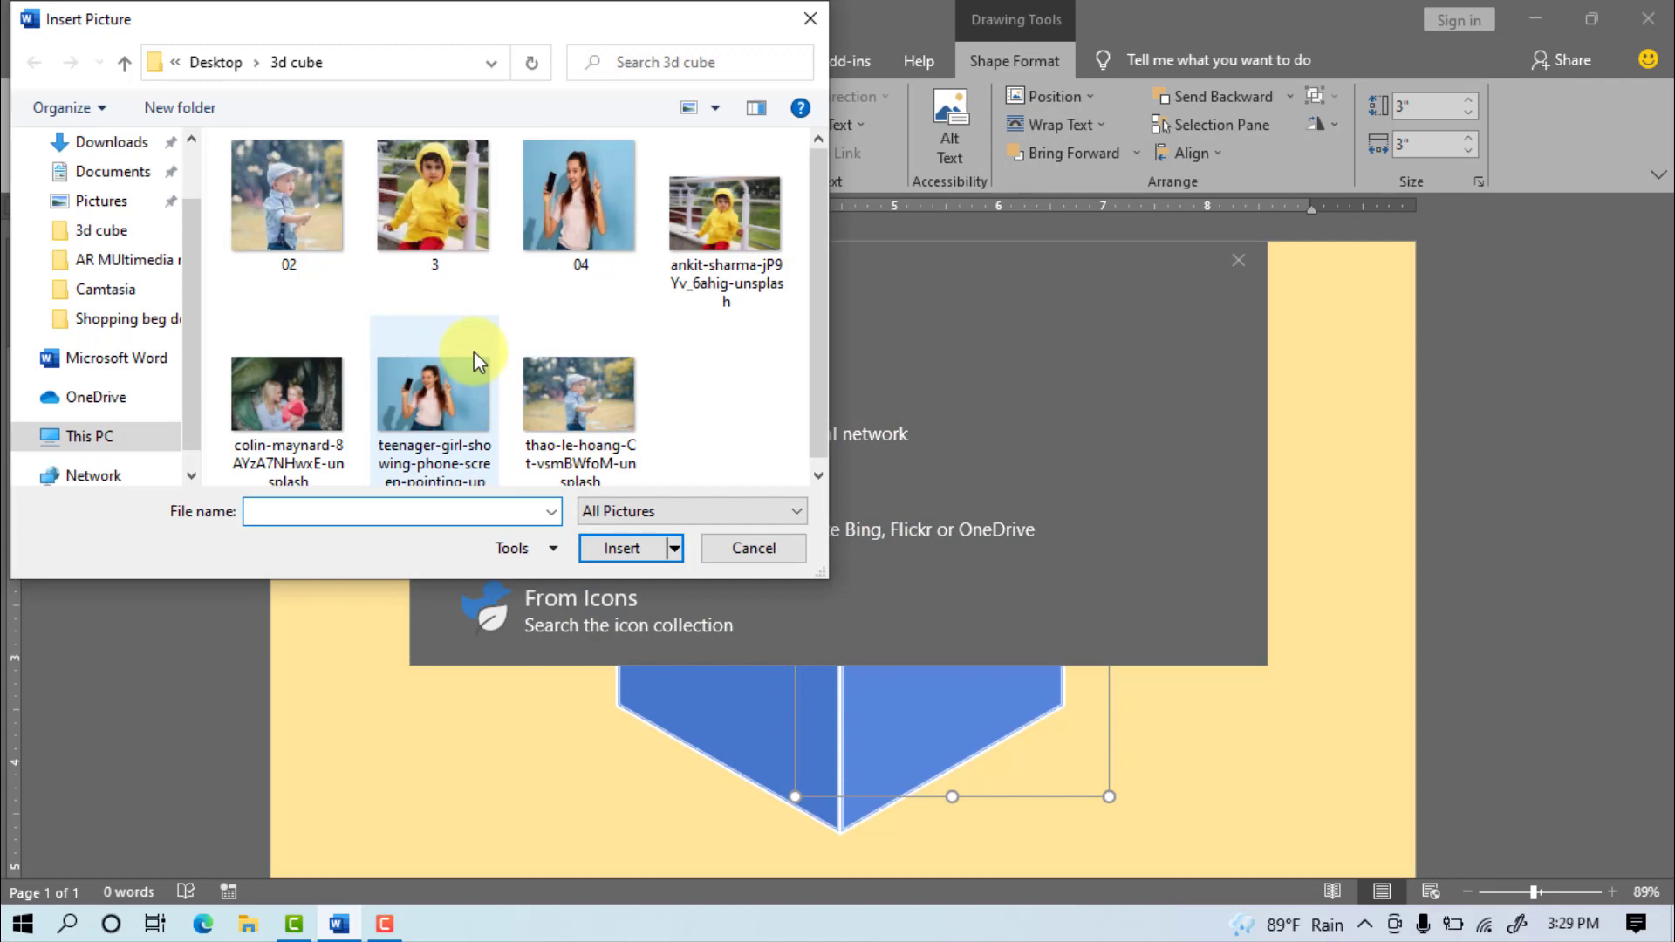
{"action": "left_click", "coordinate": [430, 185]}
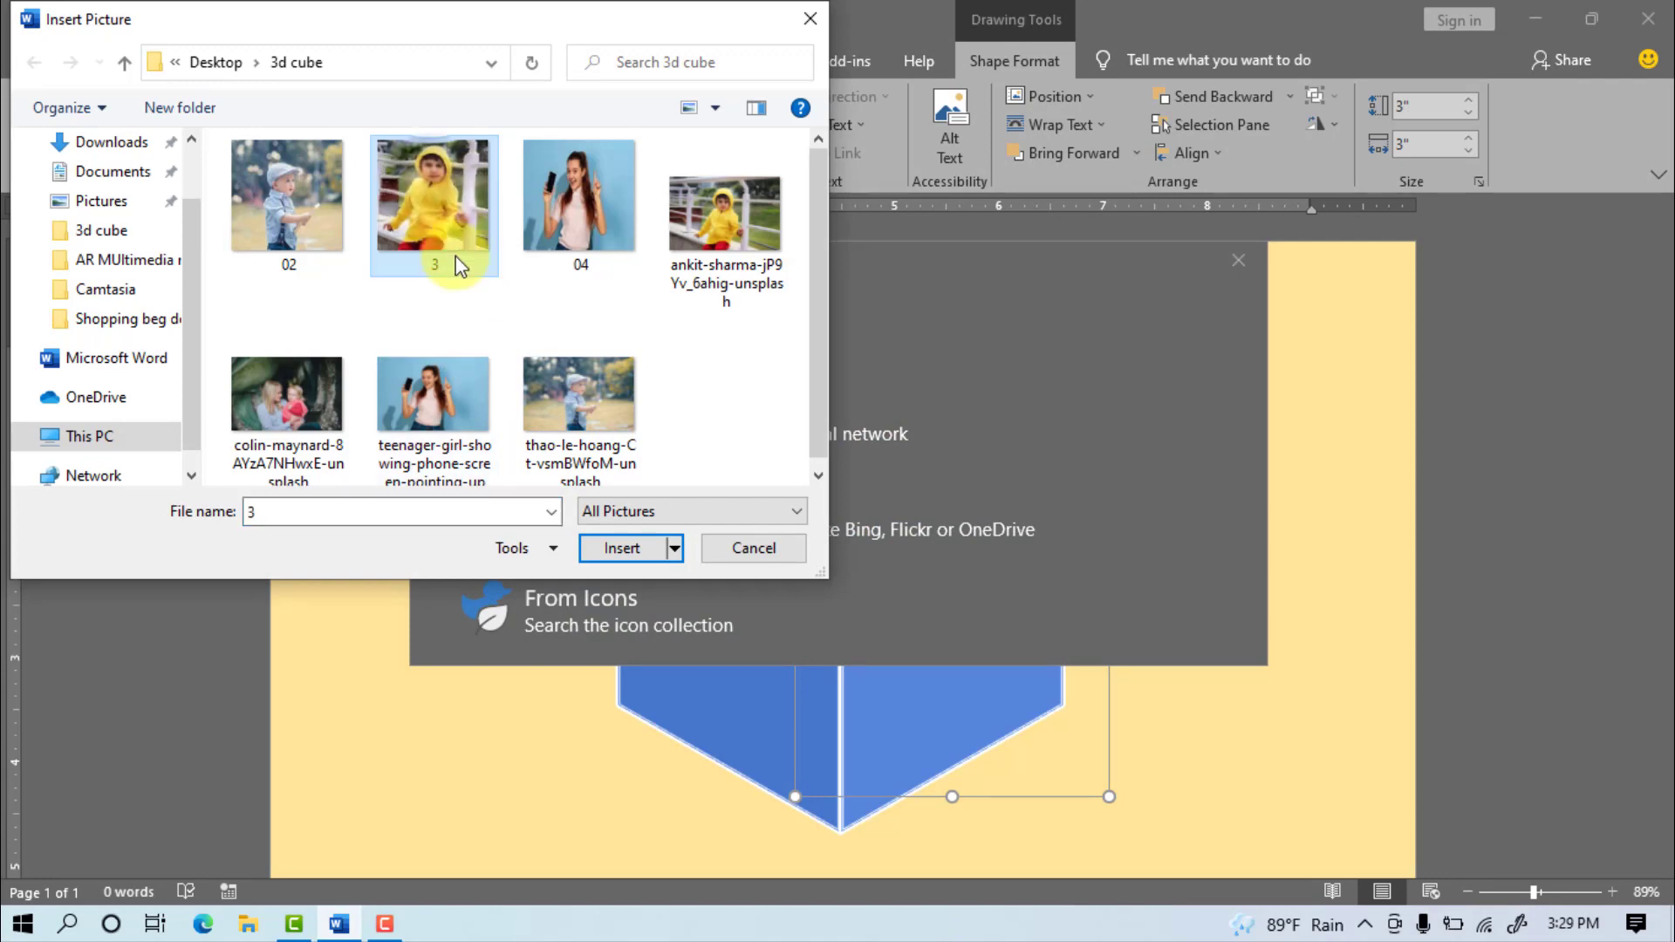
{"action": "left_click", "coordinate": [621, 549]}
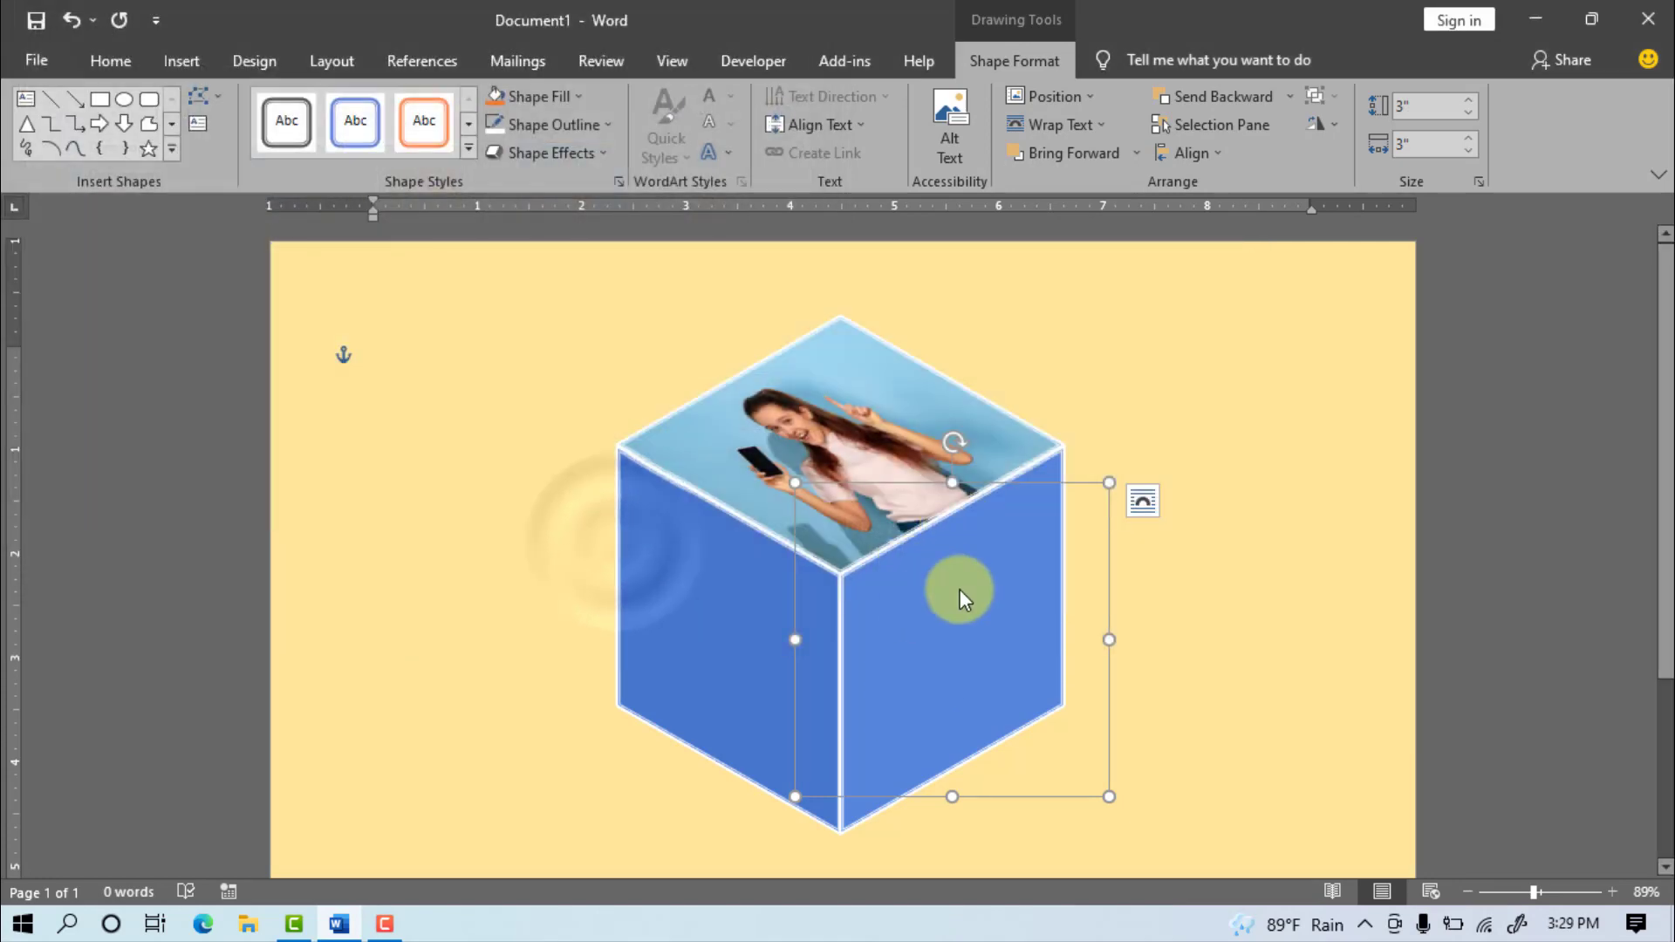
Step: Fill the left face with the colin-maynard photo of the woman and child
{"action": "left_click", "coordinate": [694, 598]}
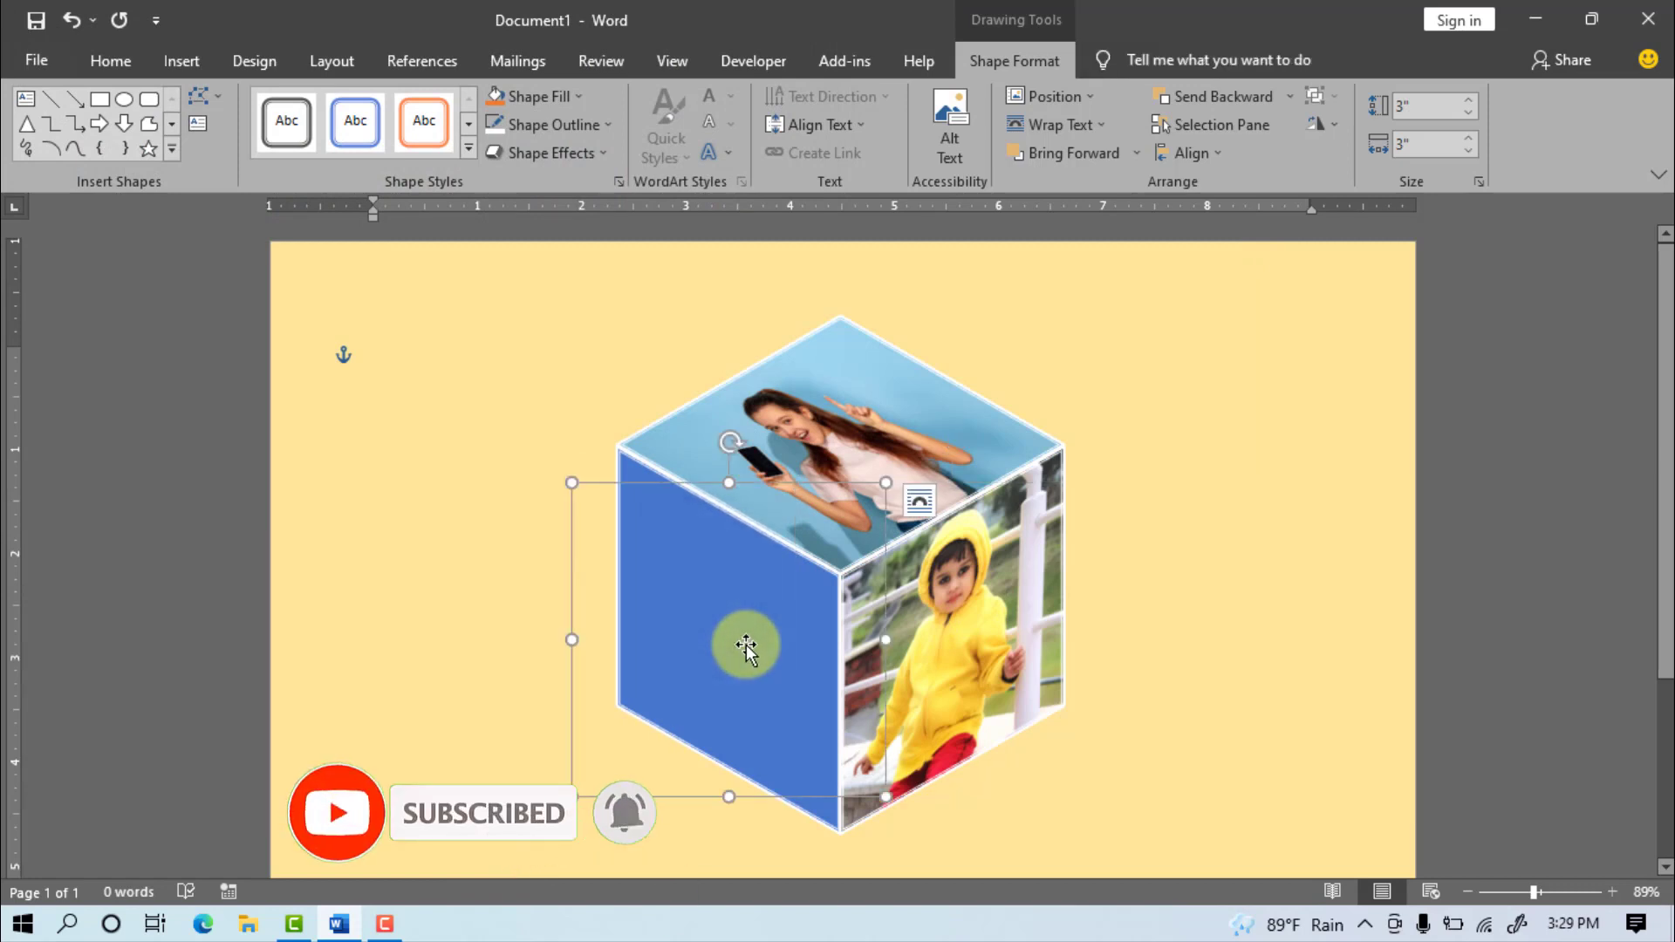
{"action": "left_click", "coordinate": [577, 91]}
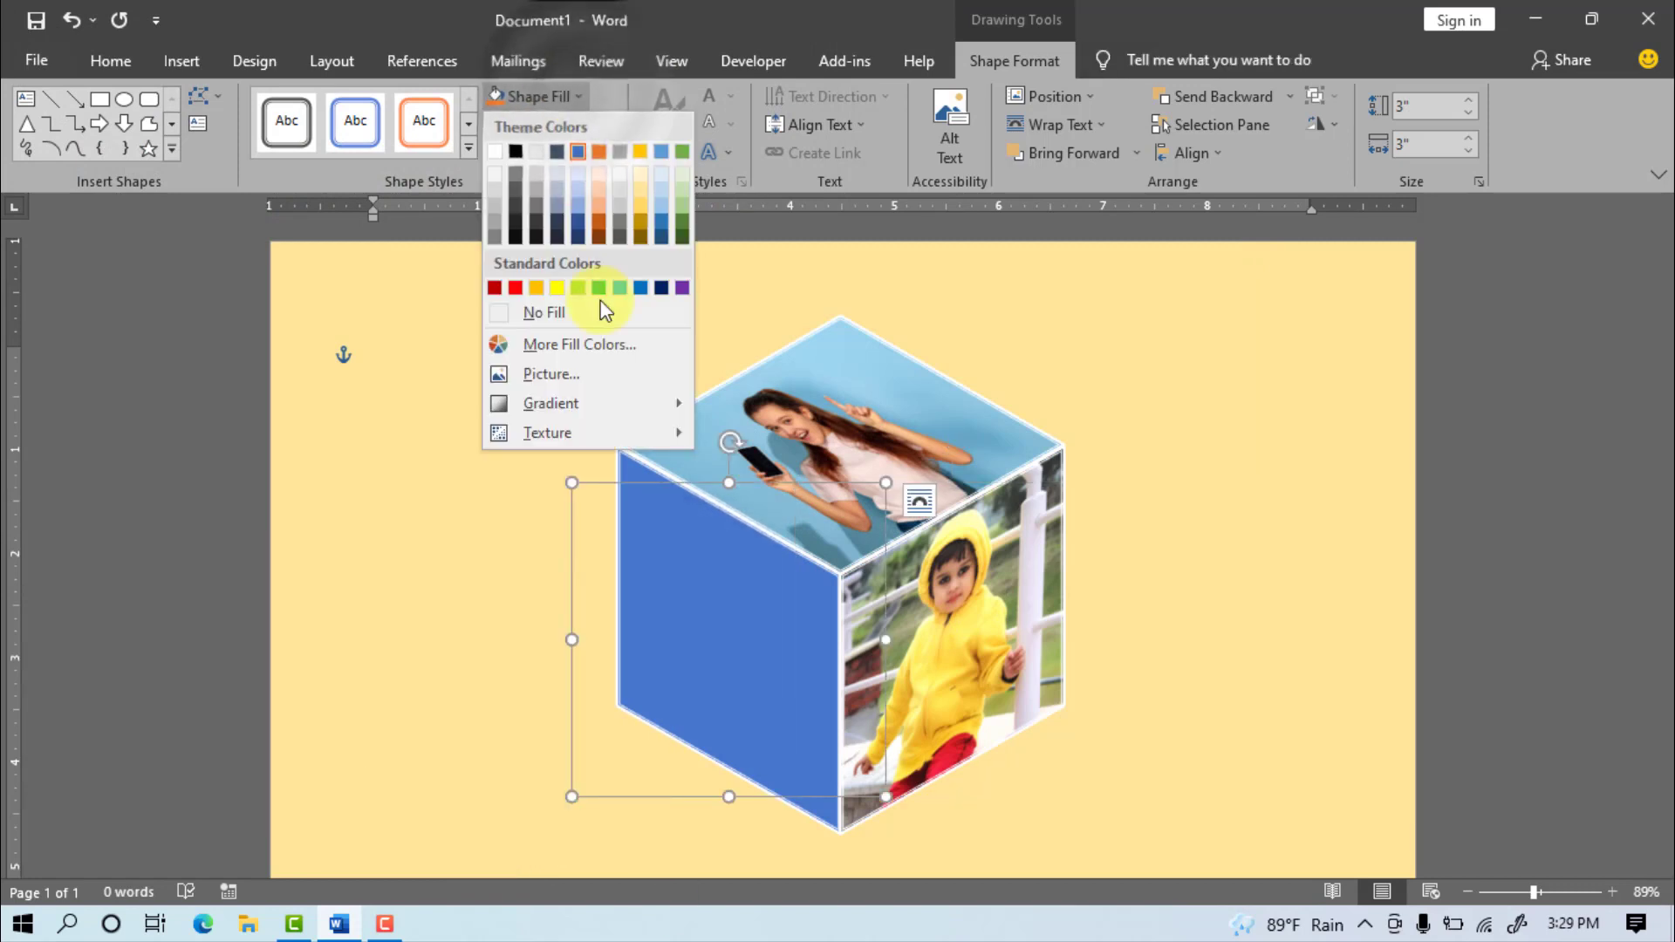
{"action": "left_click", "coordinate": [545, 380]}
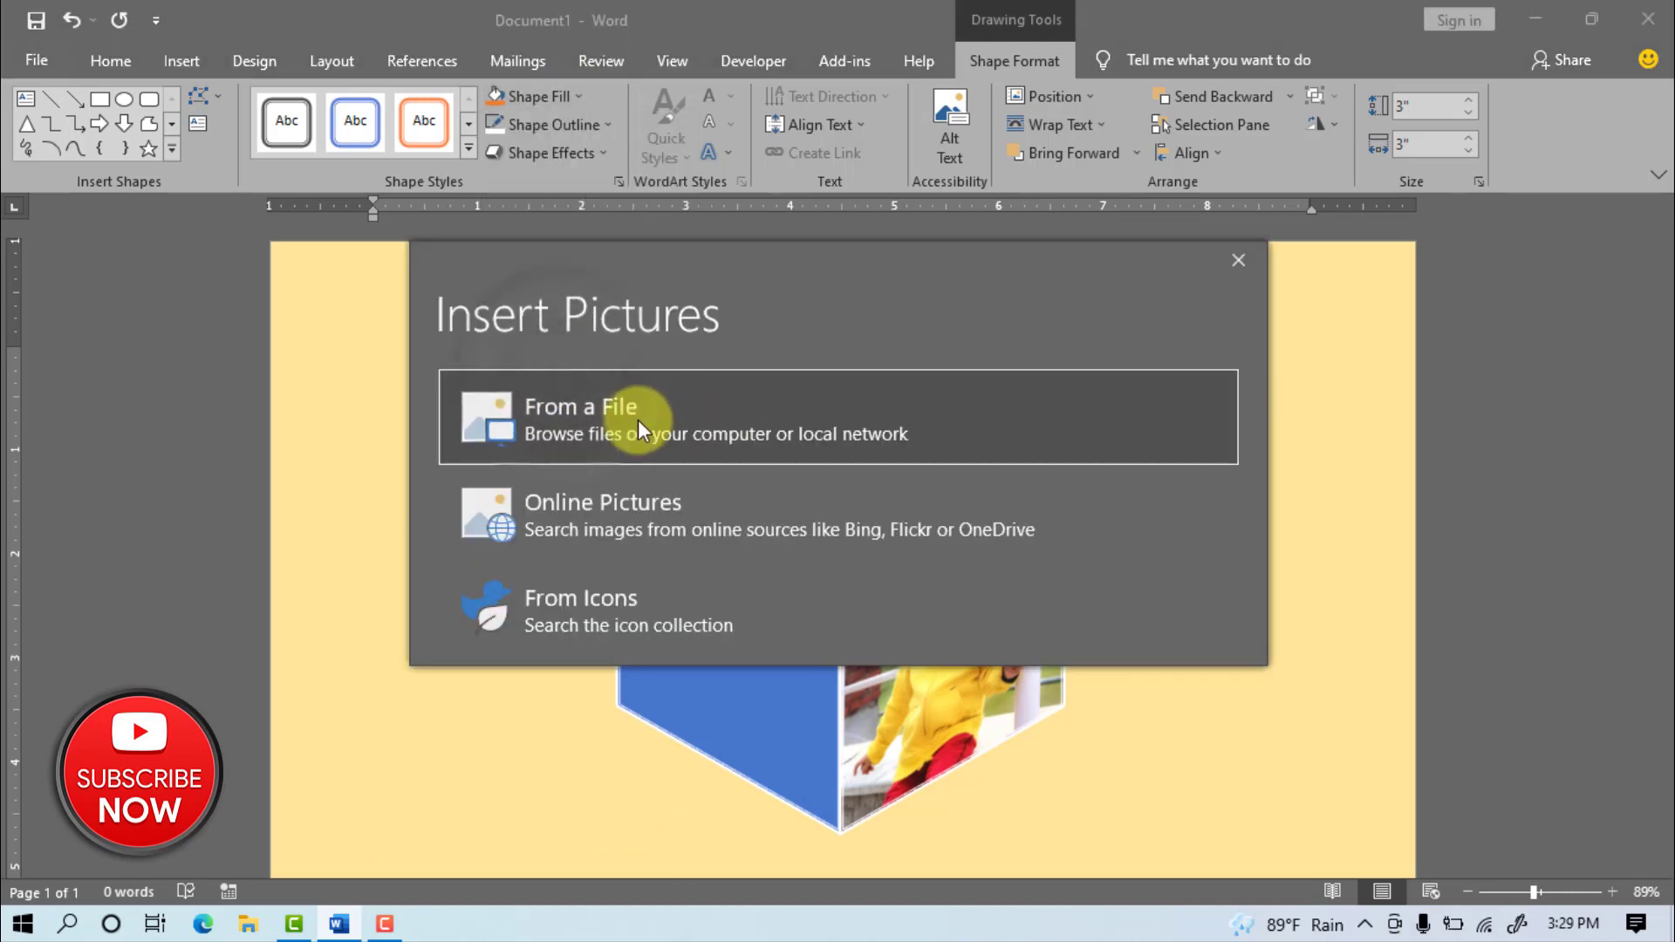
{"action": "left_click", "coordinate": [637, 420]}
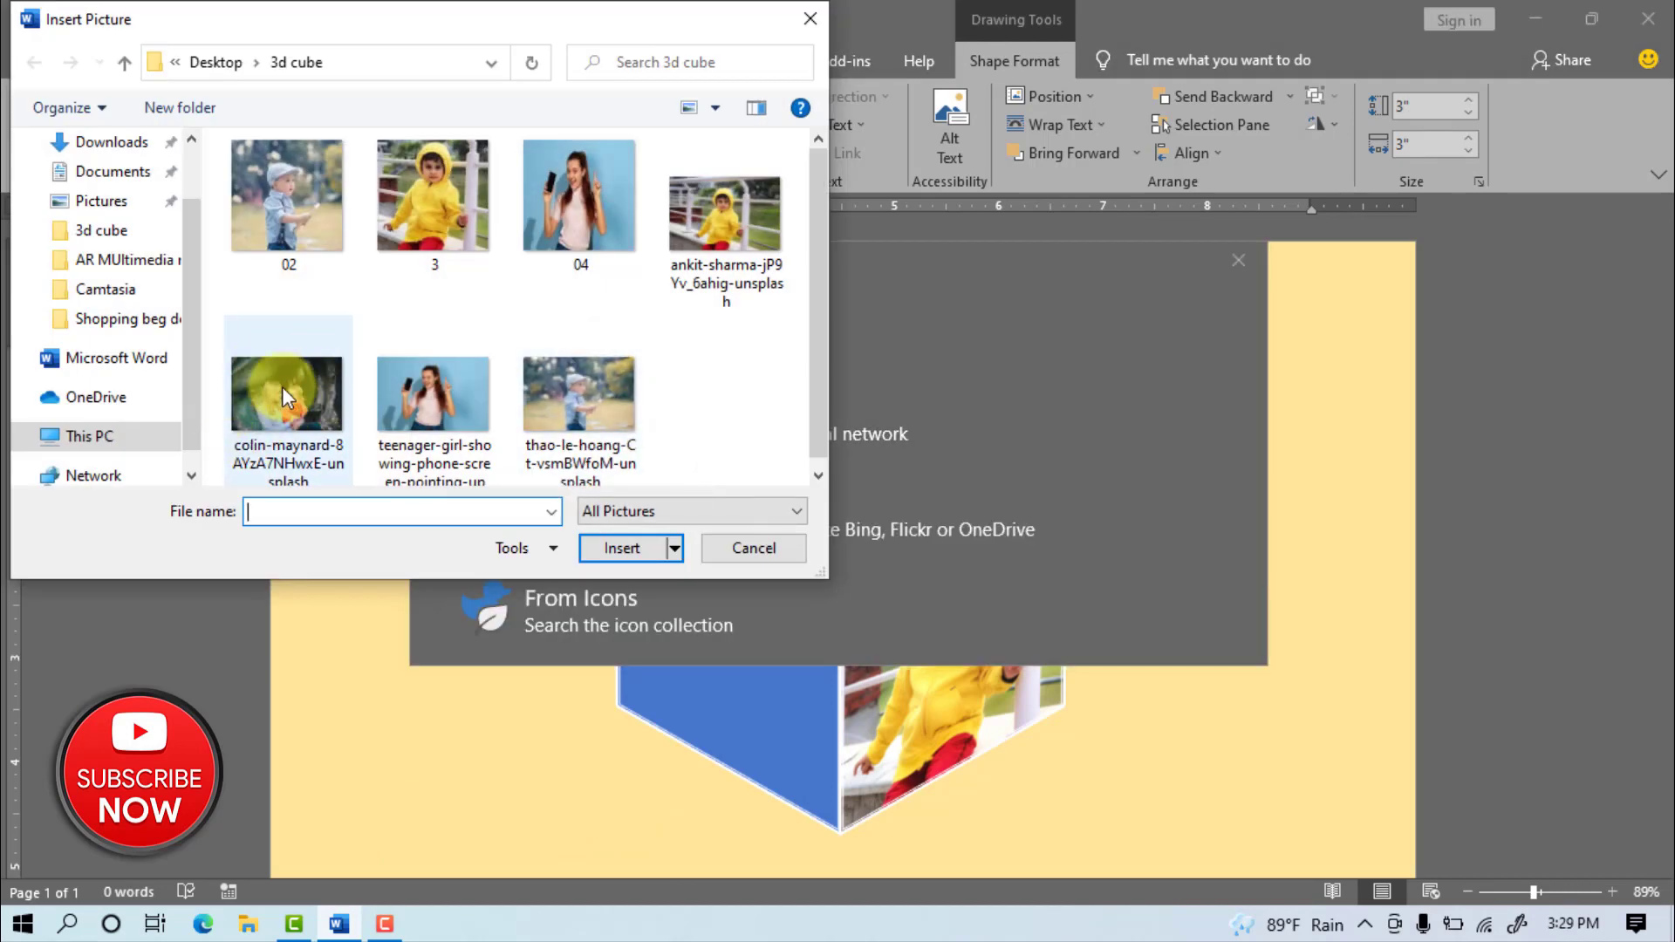
{"action": "left_click", "coordinate": [282, 385]}
{"action": "left_click", "coordinate": [618, 550]}
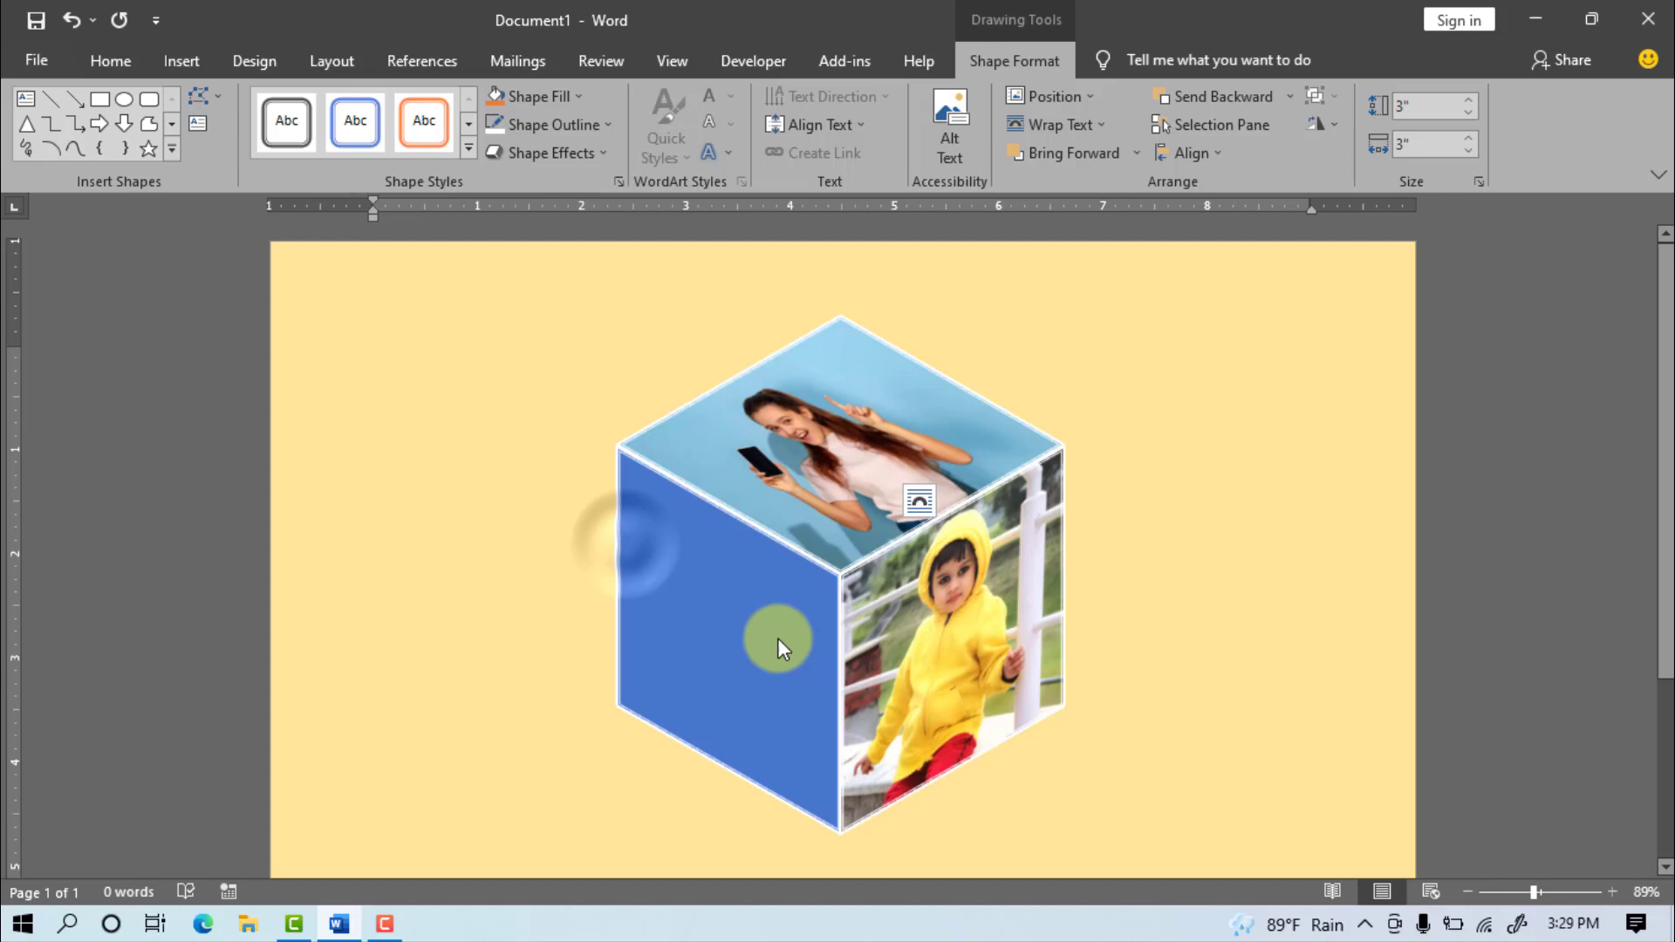
{"action": "left_click", "coordinate": [1230, 704]}
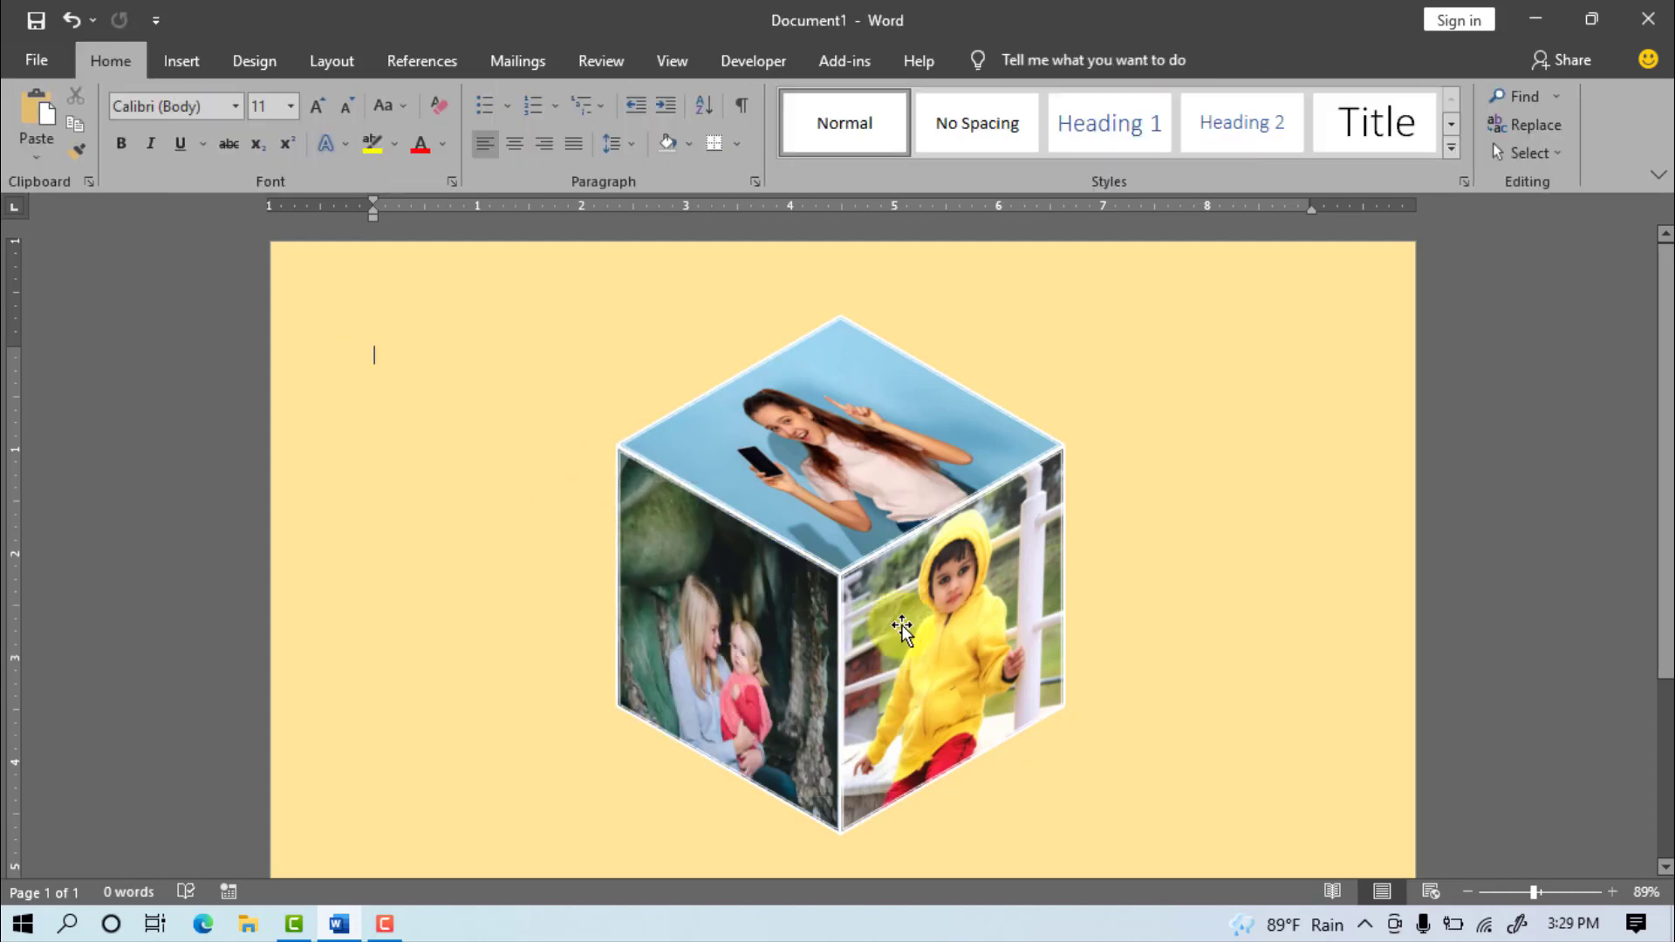
Step: Select both side faces and apply a middle-row Reflection shape effect
{"action": "left_click", "coordinate": [688, 608], "text": "shift"}
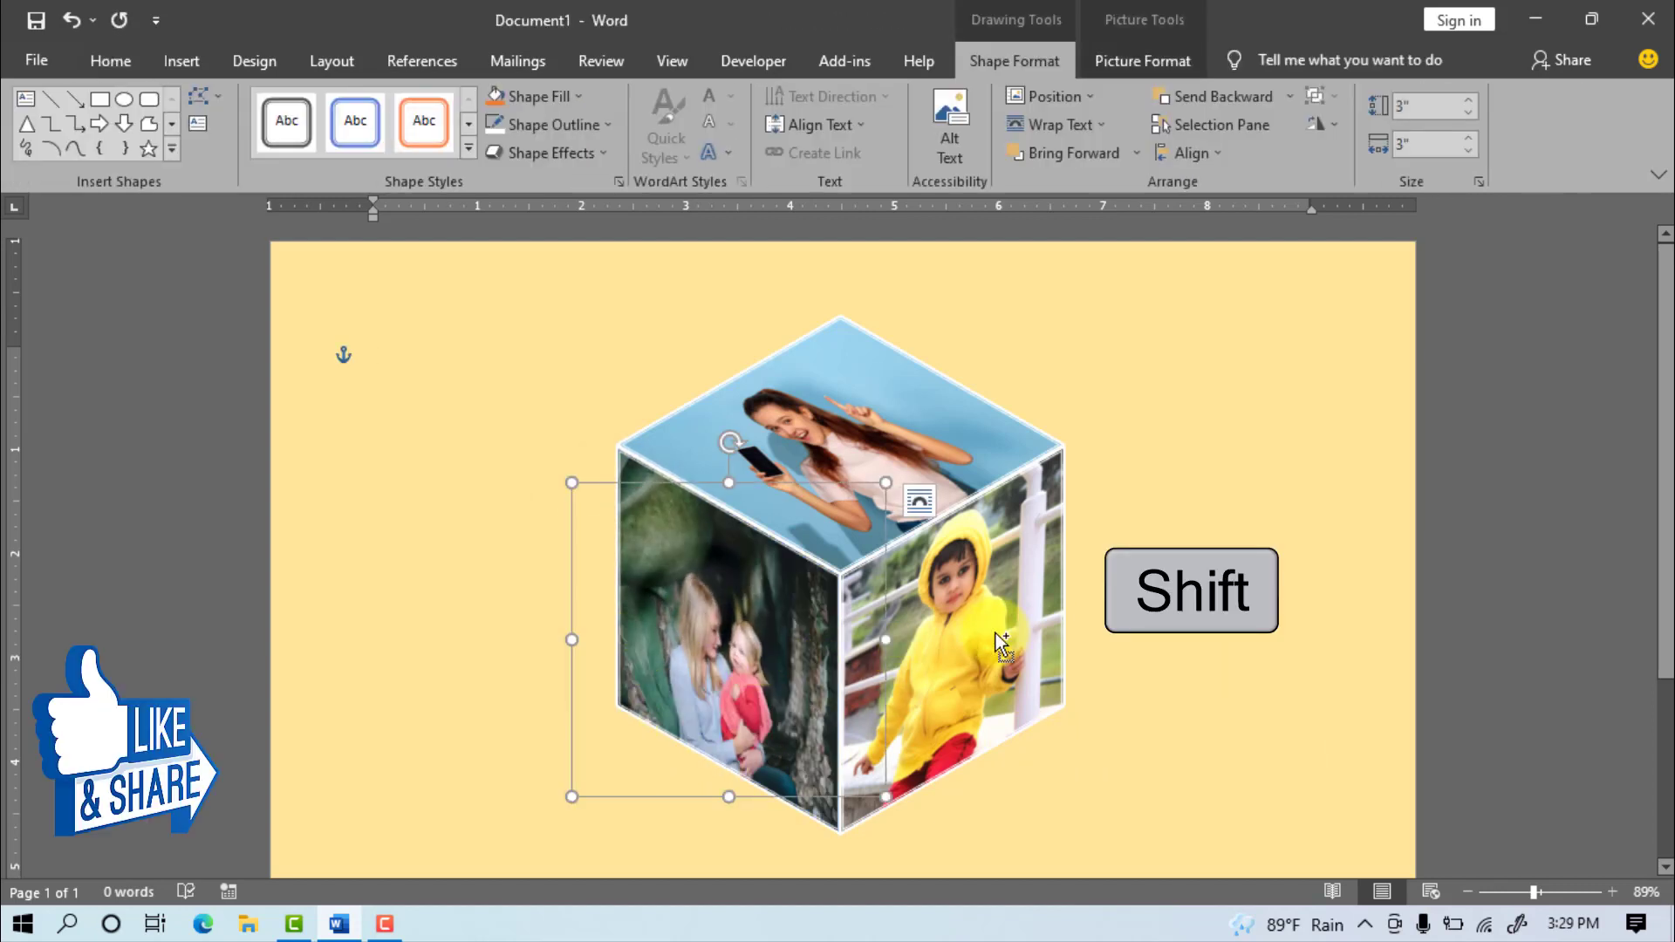
{"action": "left_click", "coordinate": [888, 645], "text": "shift"}
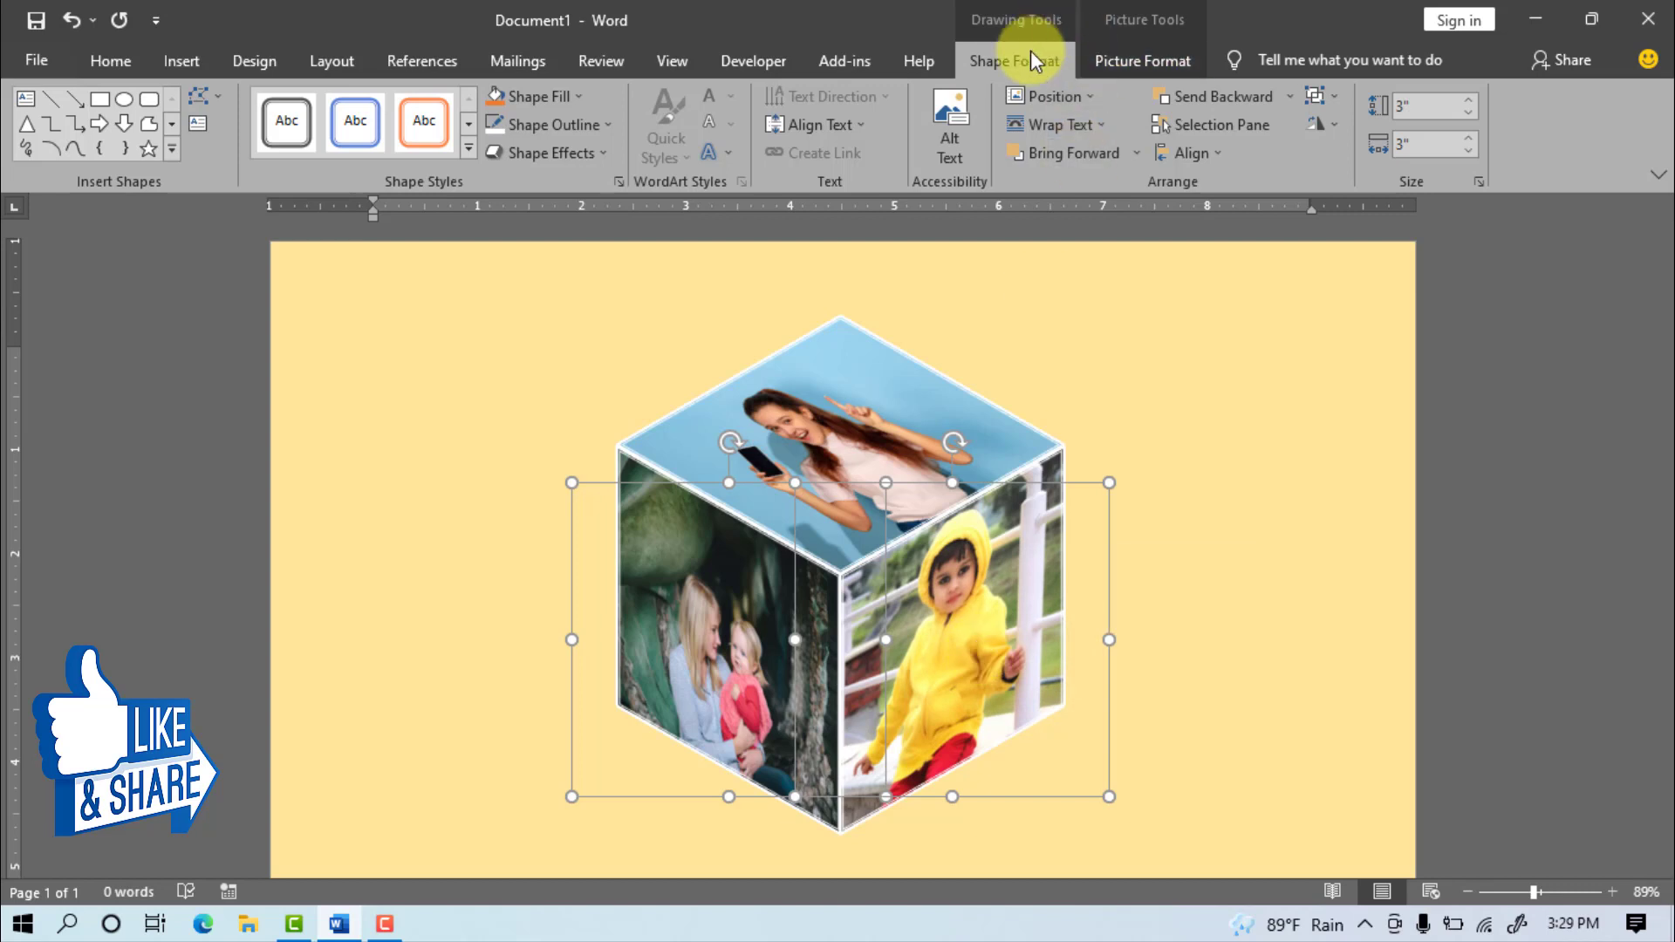
{"action": "left_click", "coordinate": [551, 153]}
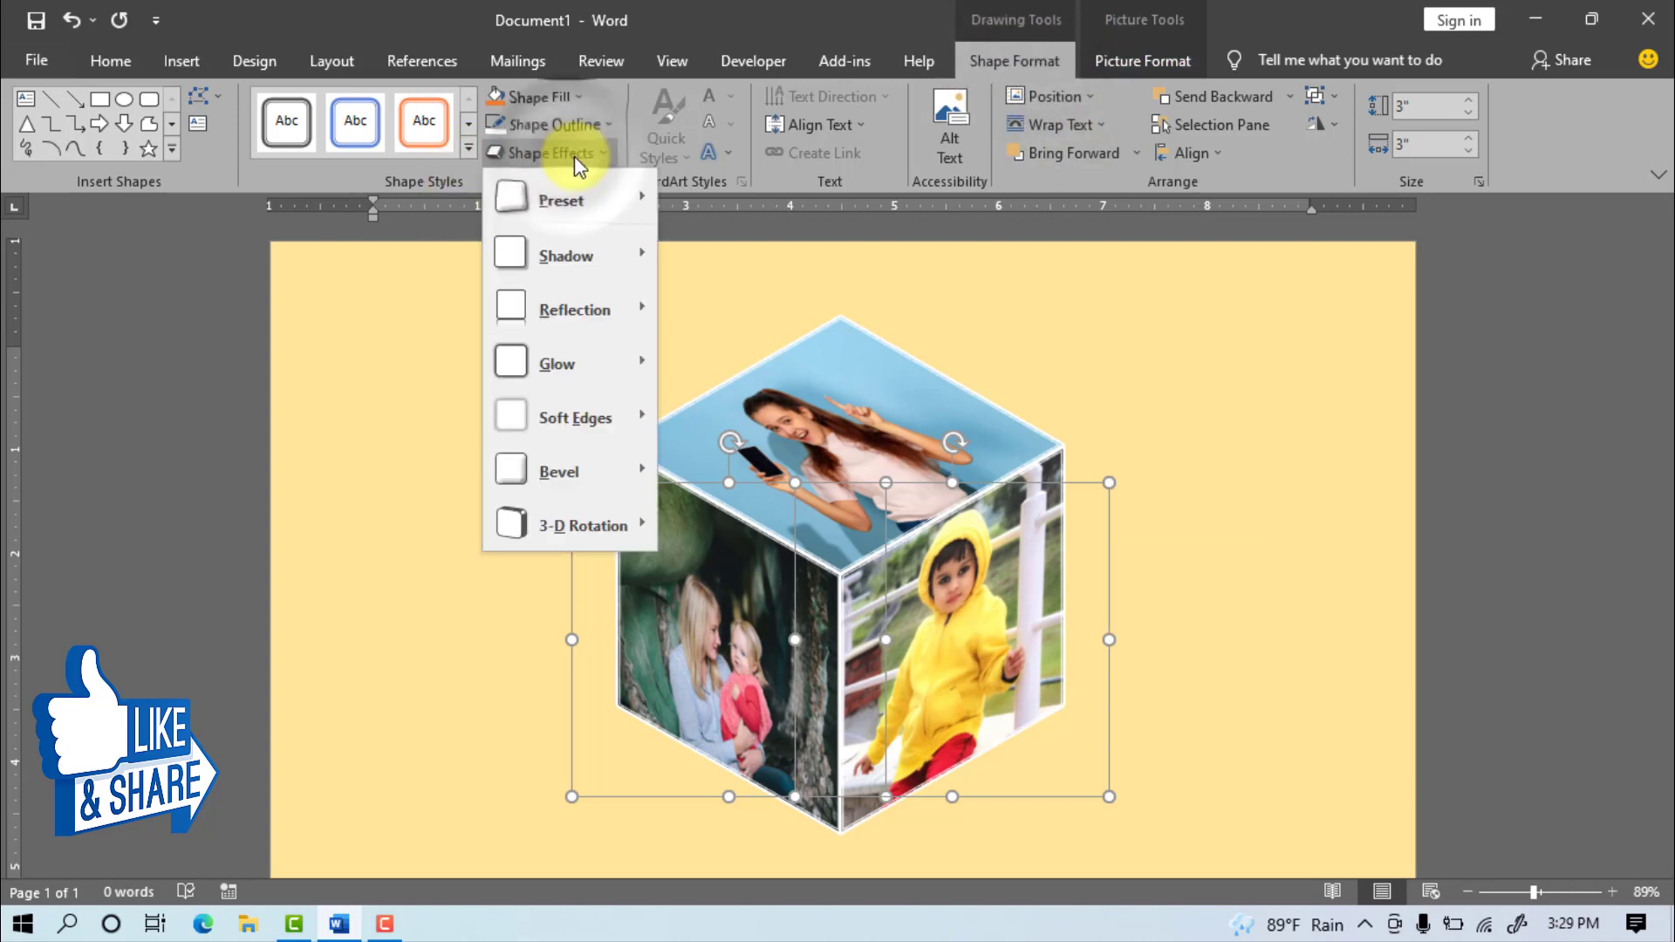
{"action": "mouse_move", "coordinate": [573, 309]}
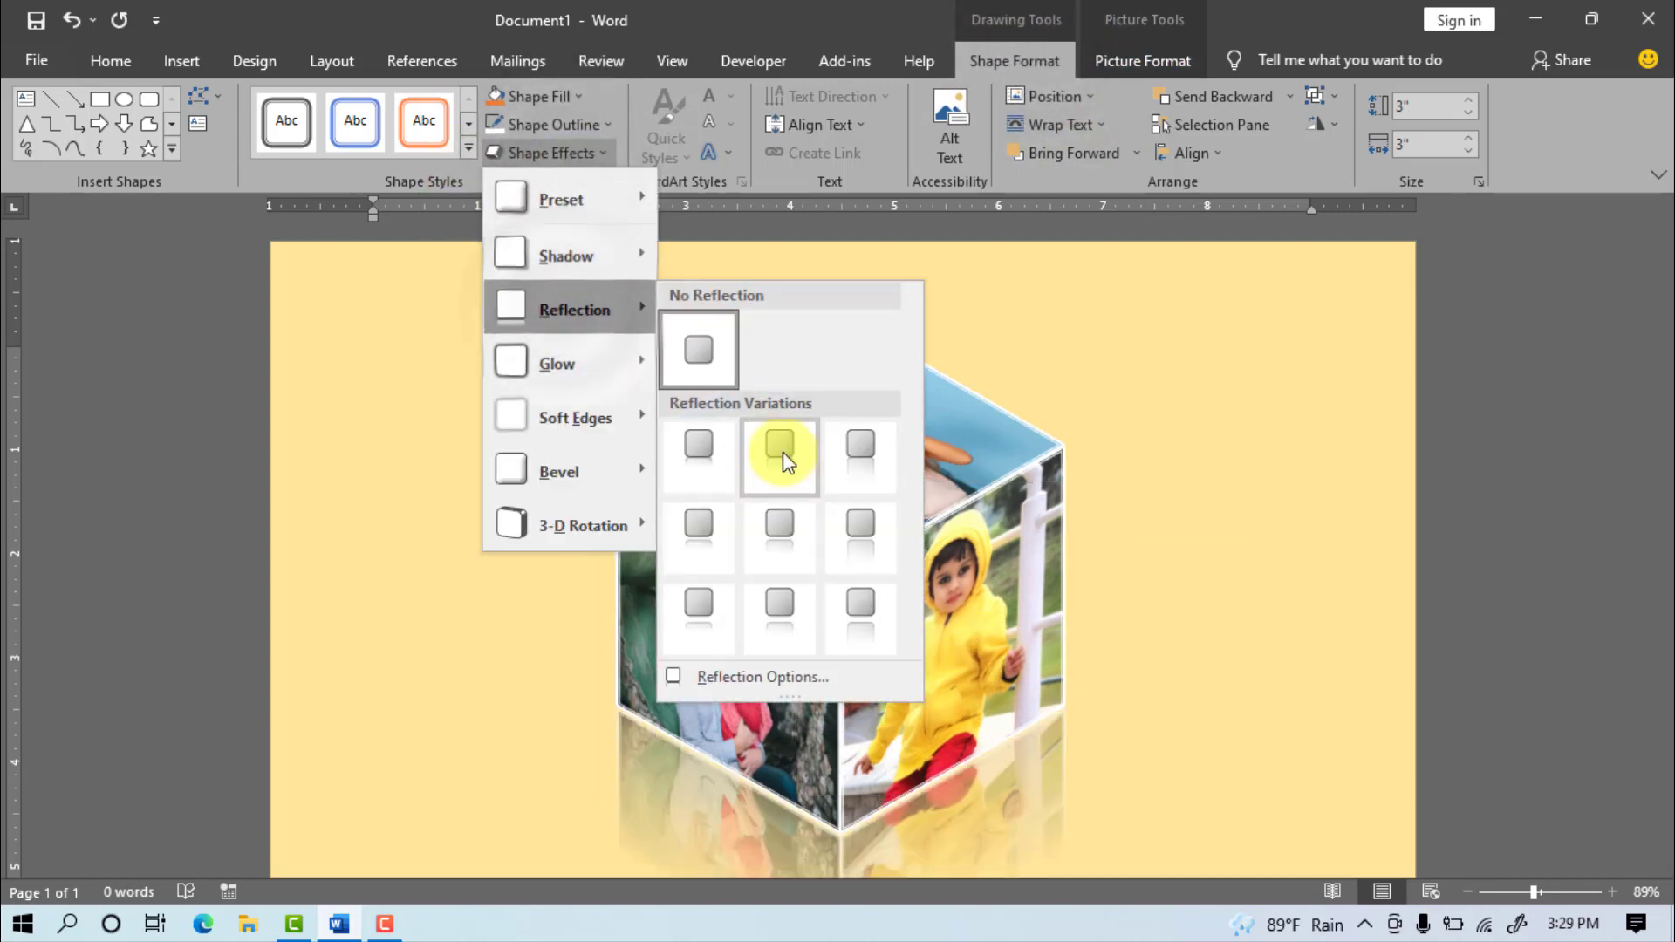
{"action": "left_click", "coordinate": [780, 537]}
{"action": "key", "text": "shift"}
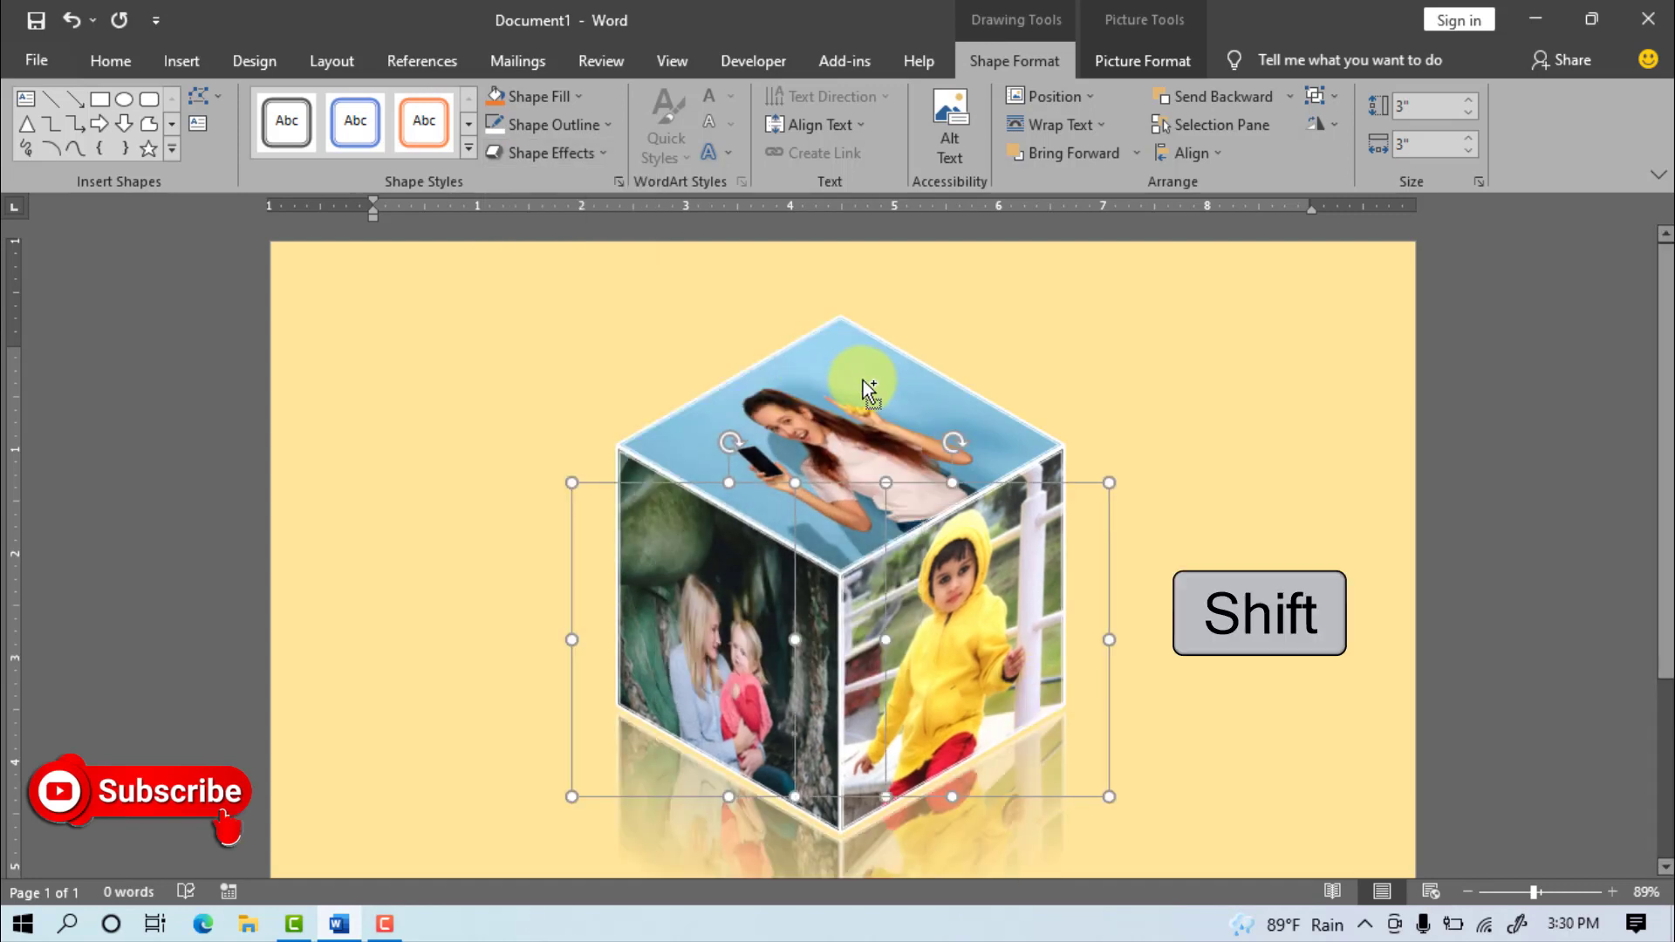
Step: Group the three faces into one object and nudge the cube up and left
{"action": "left_click", "coordinate": [856, 416], "text": "shift"}
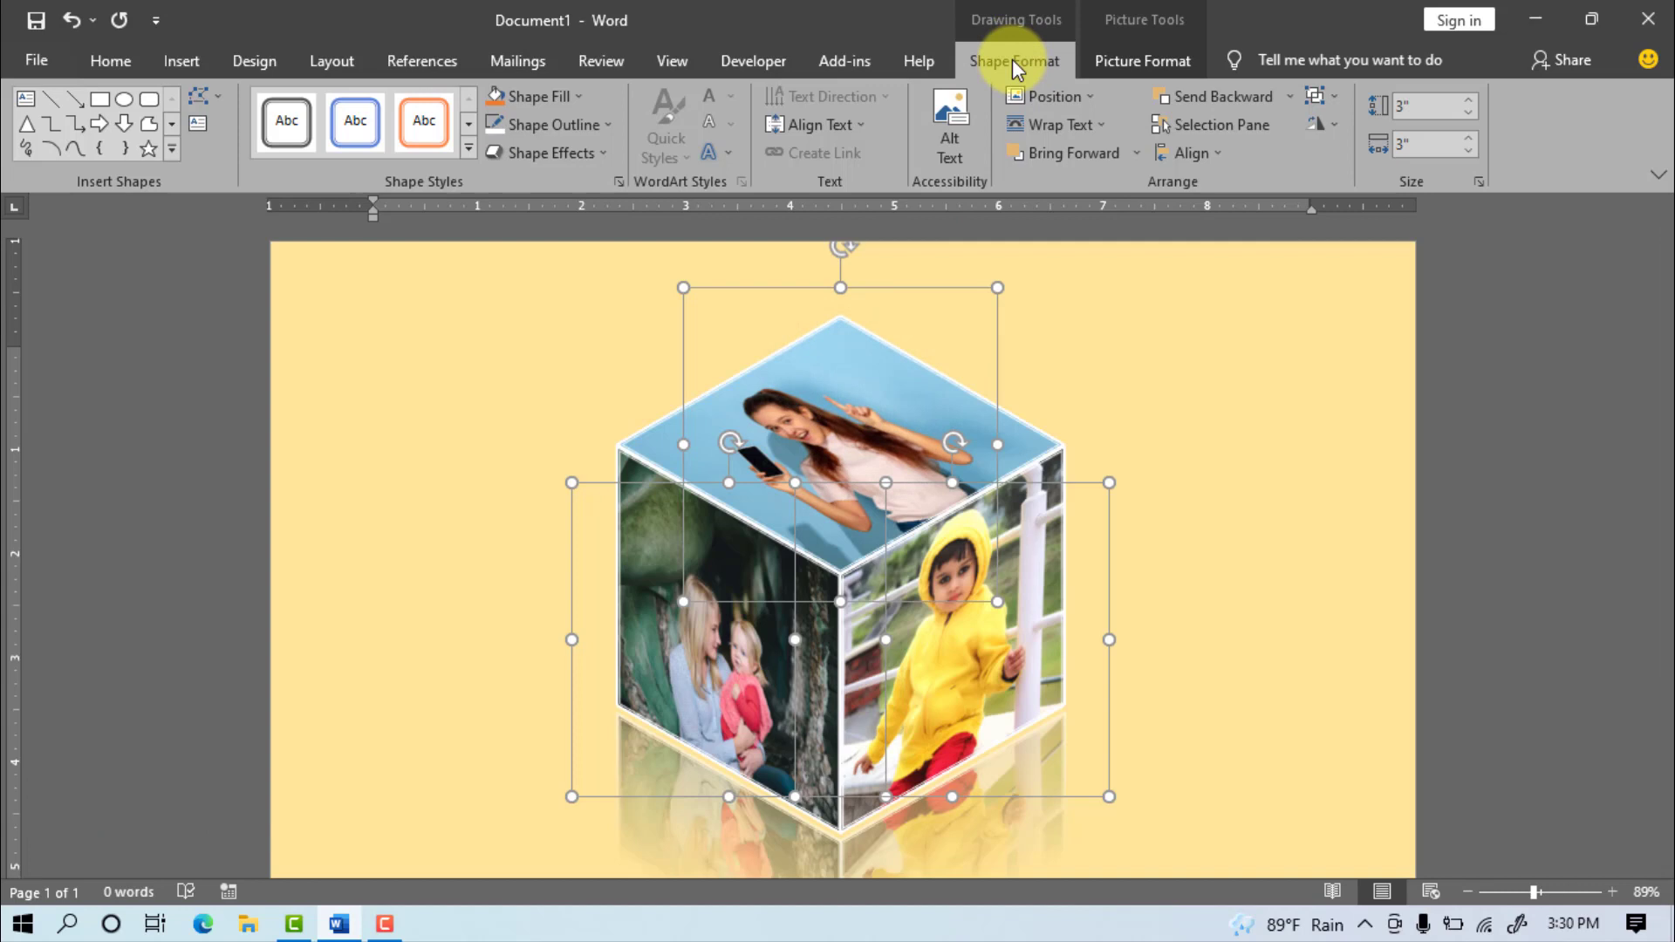
{"action": "left_click", "coordinate": [1315, 96]}
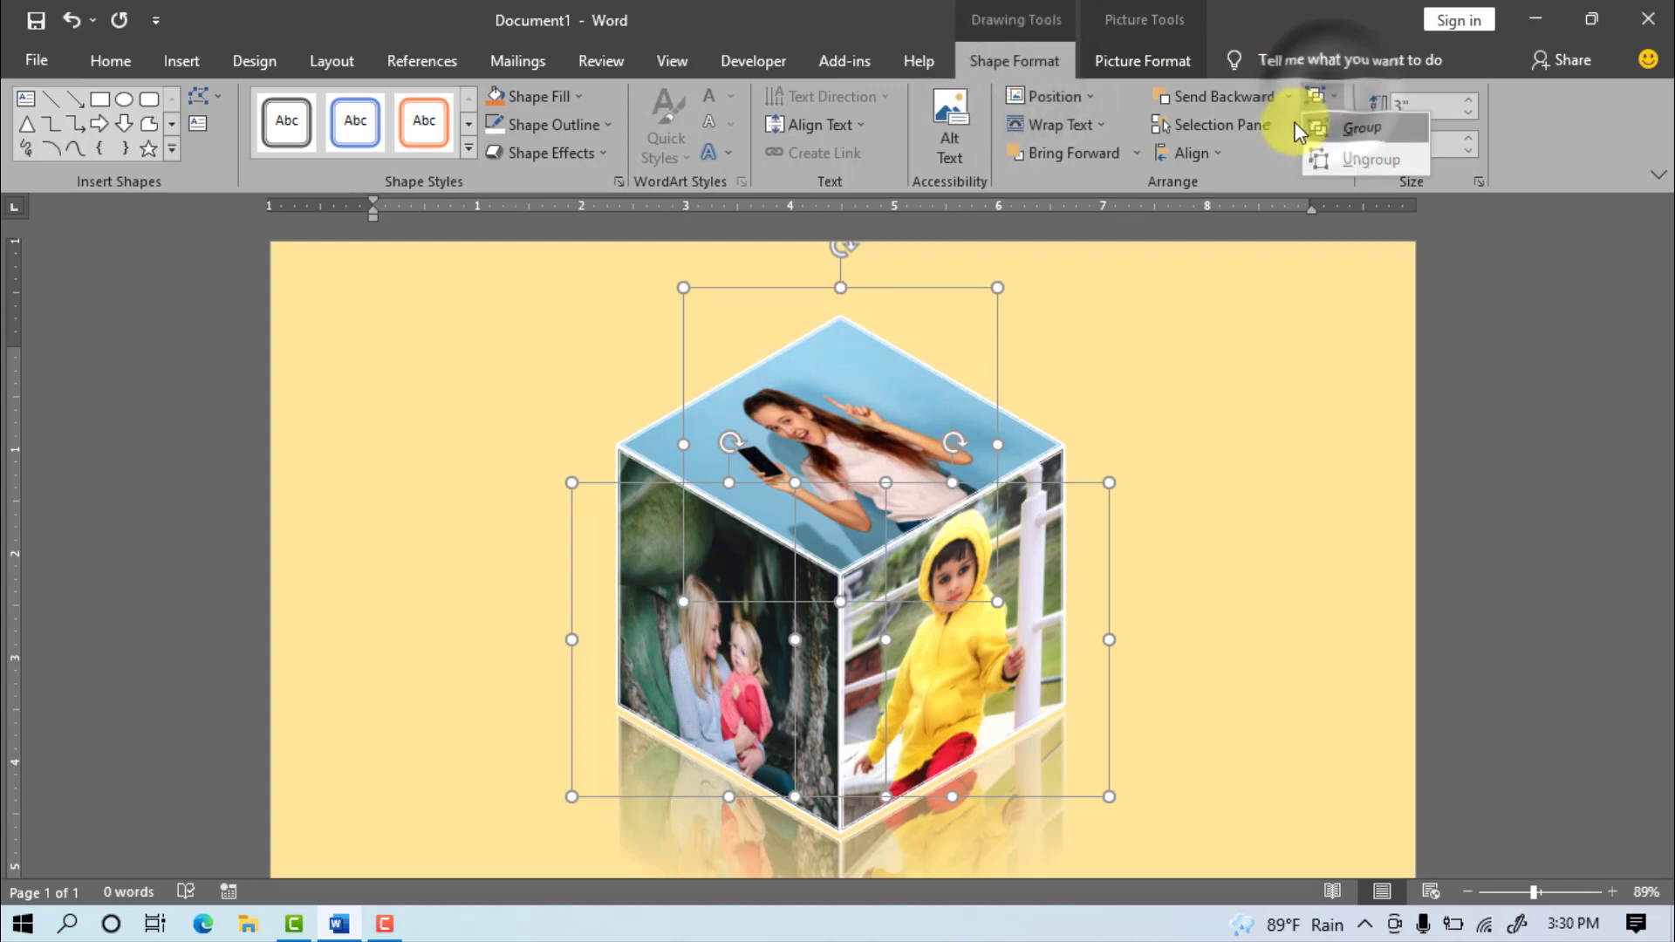
{"action": "left_click", "coordinate": [1365, 125]}
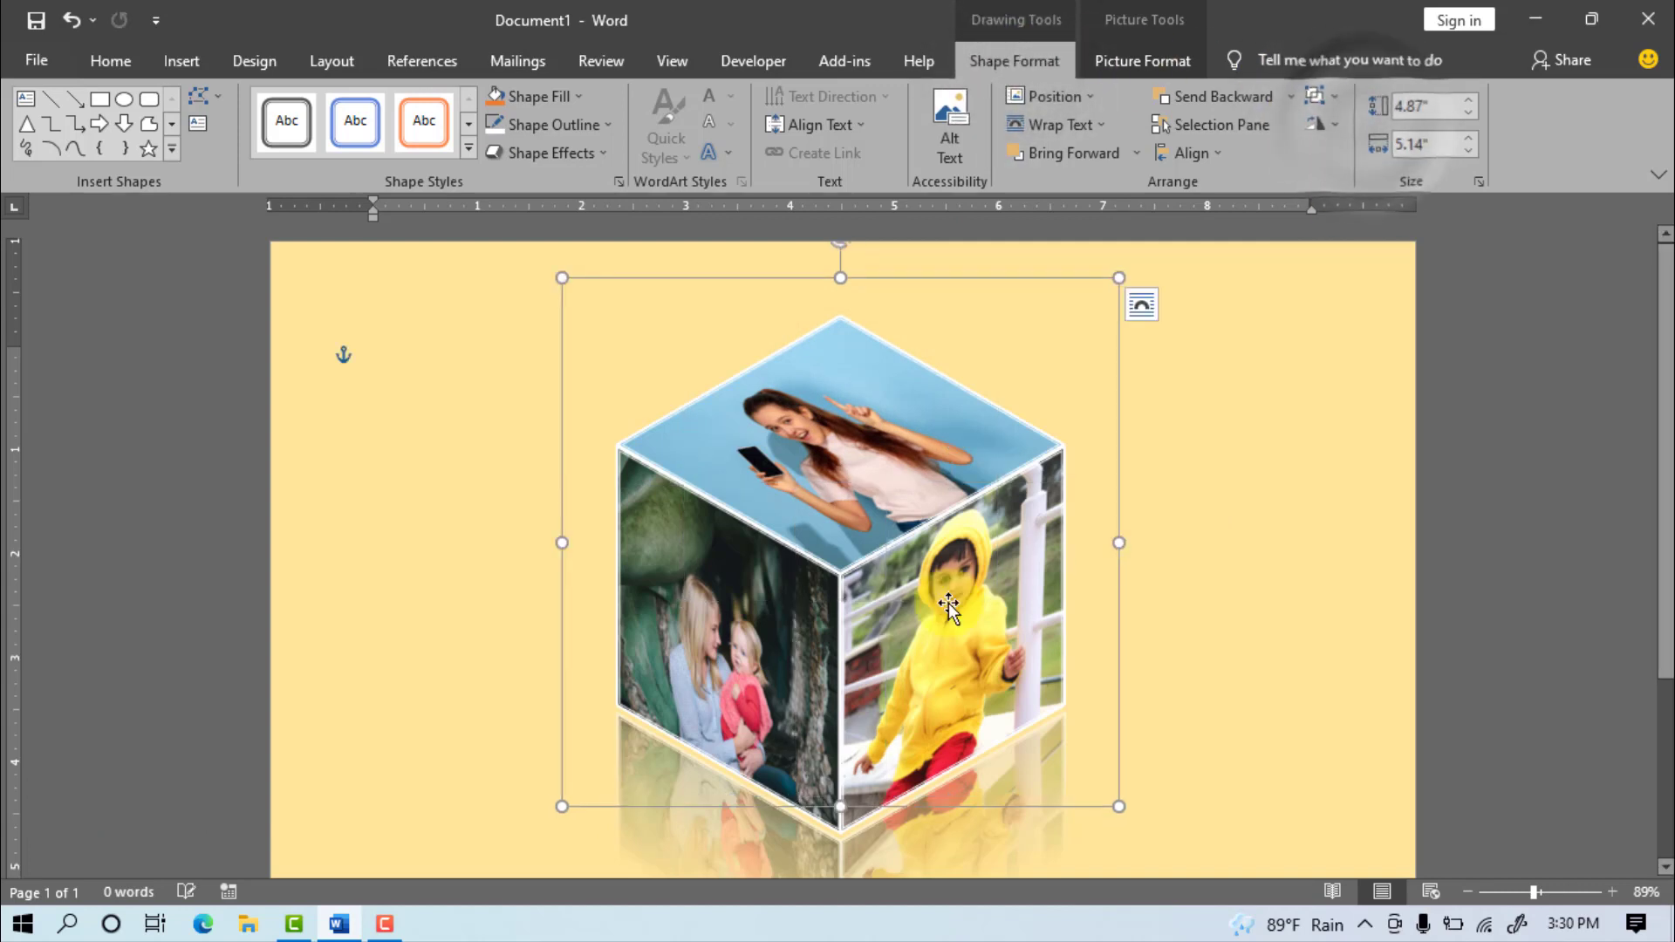
{"action": "left_click_drag", "start_coordinate": [859, 594], "coordinate": [832, 577]}
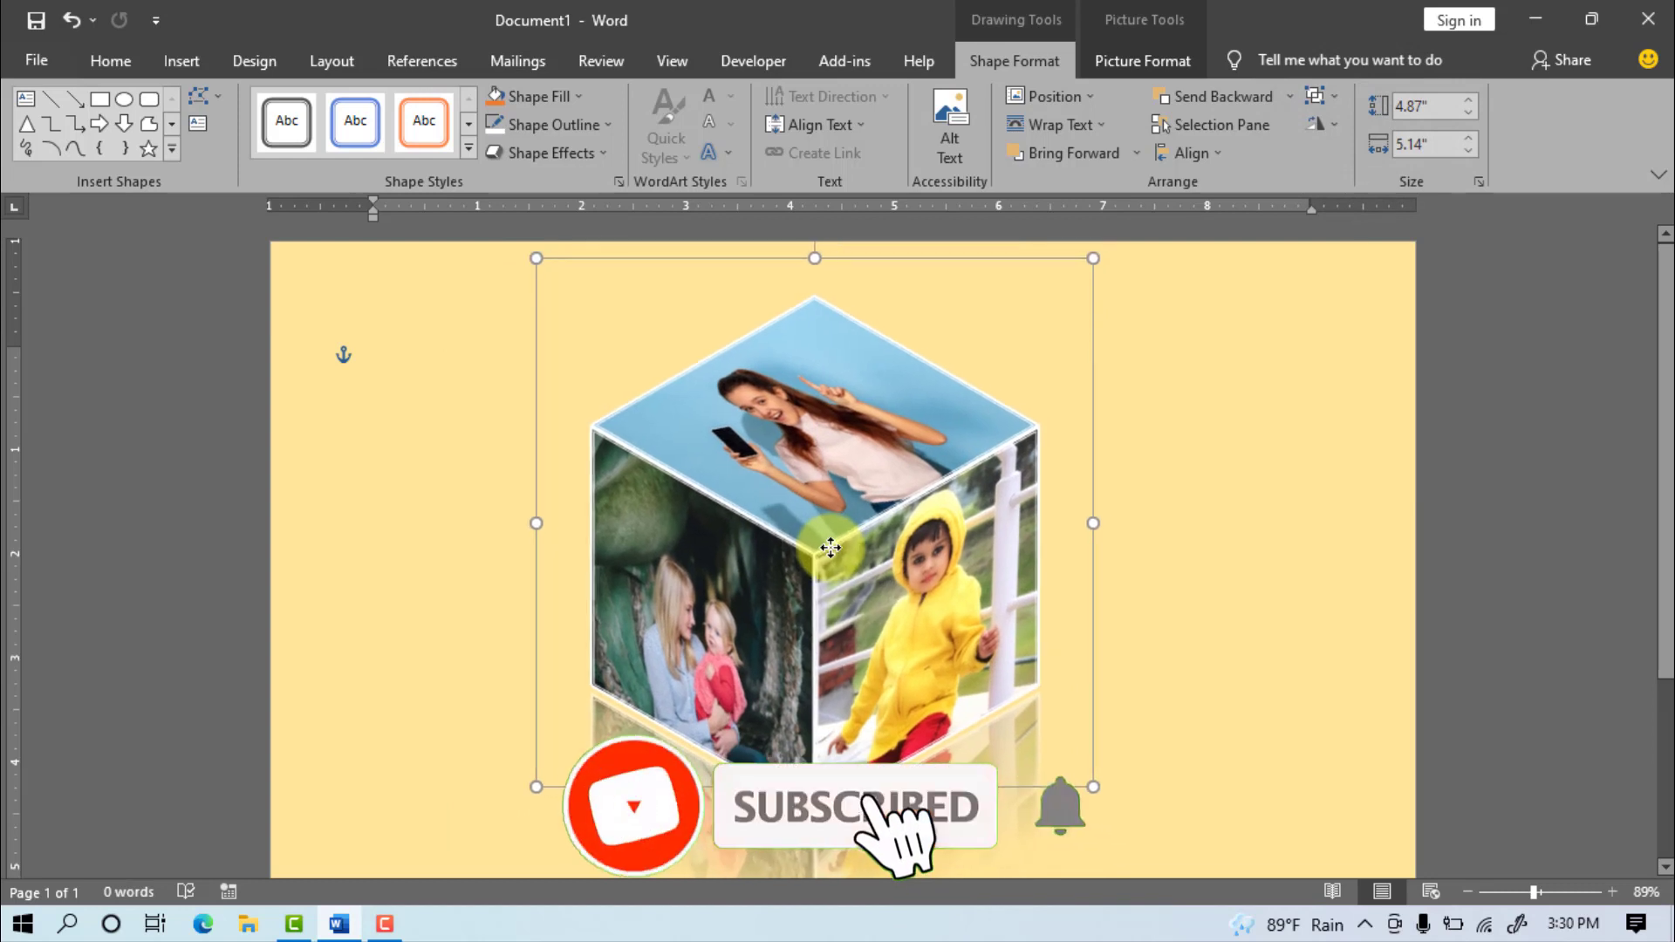
{"action": "left_click", "coordinate": [1218, 640]}
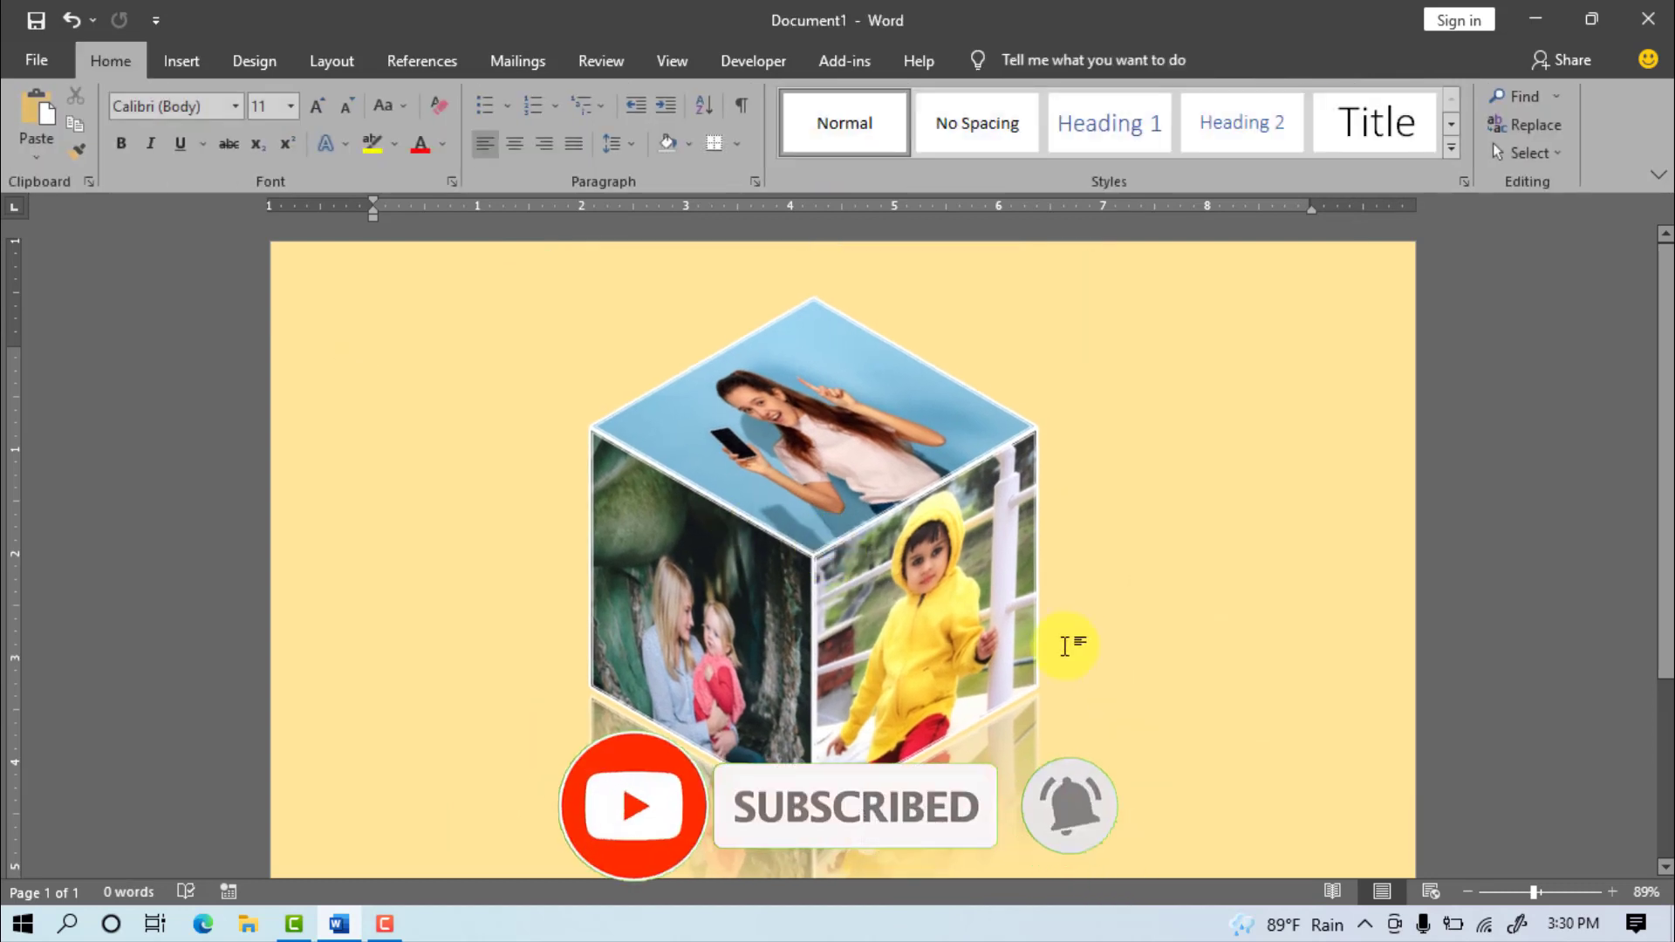
Step: Save the document as '3D Cube design' in the Desktop 3d cube folder
{"action": "left_click", "coordinate": [42, 57]}
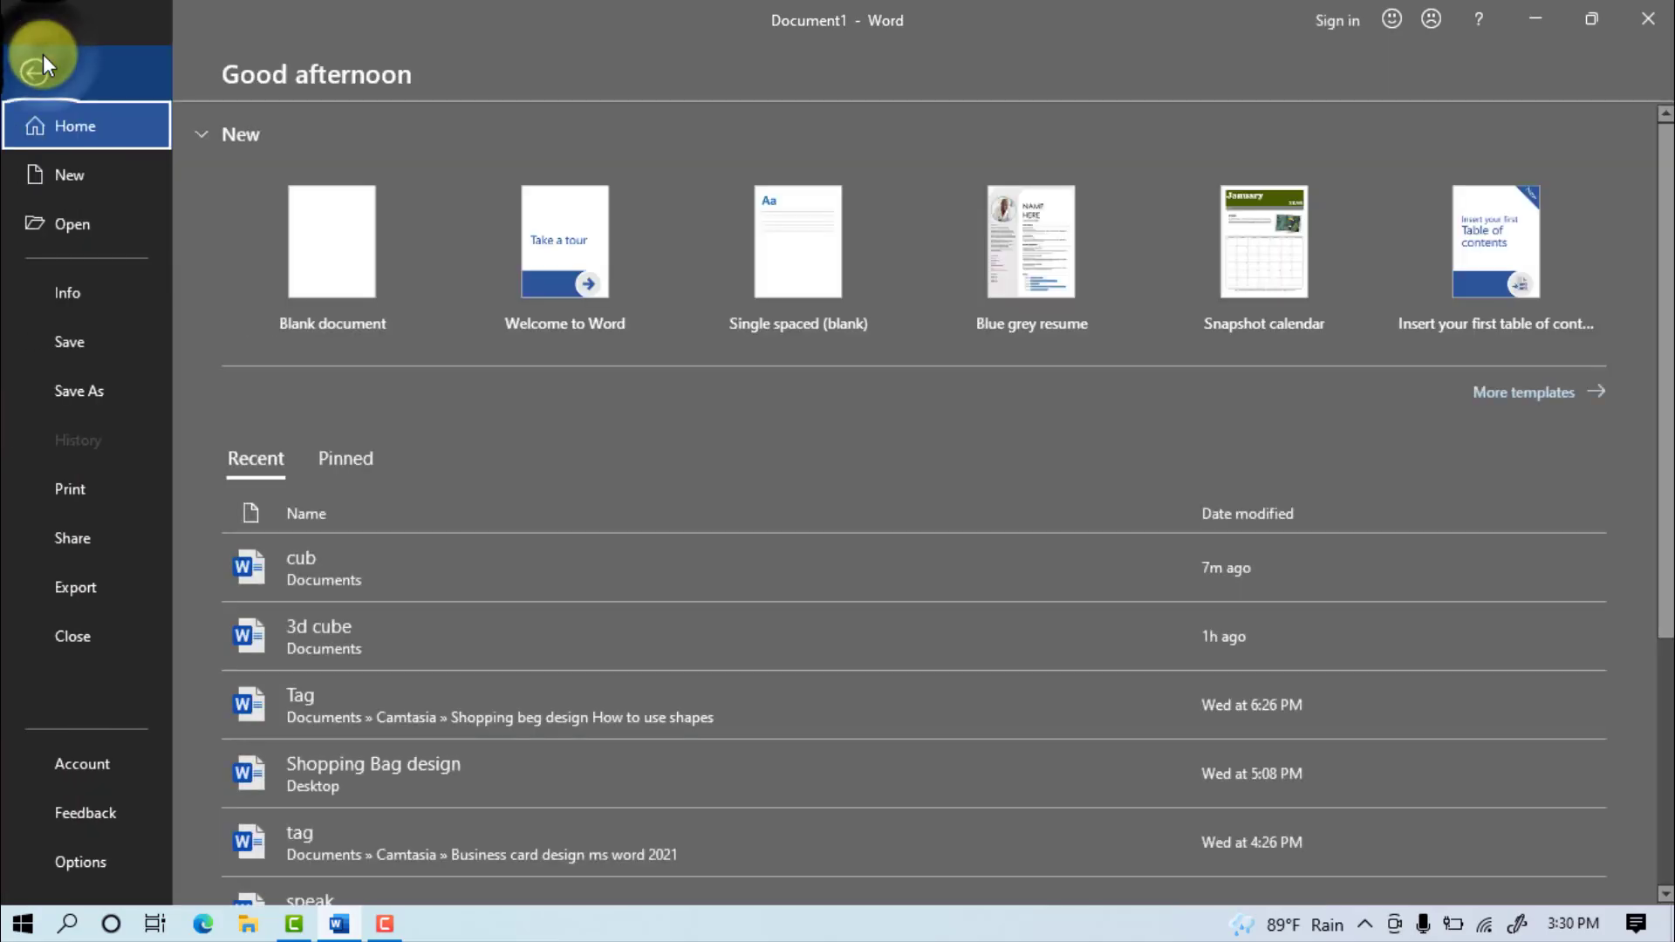
{"action": "left_click", "coordinate": [61, 344]}
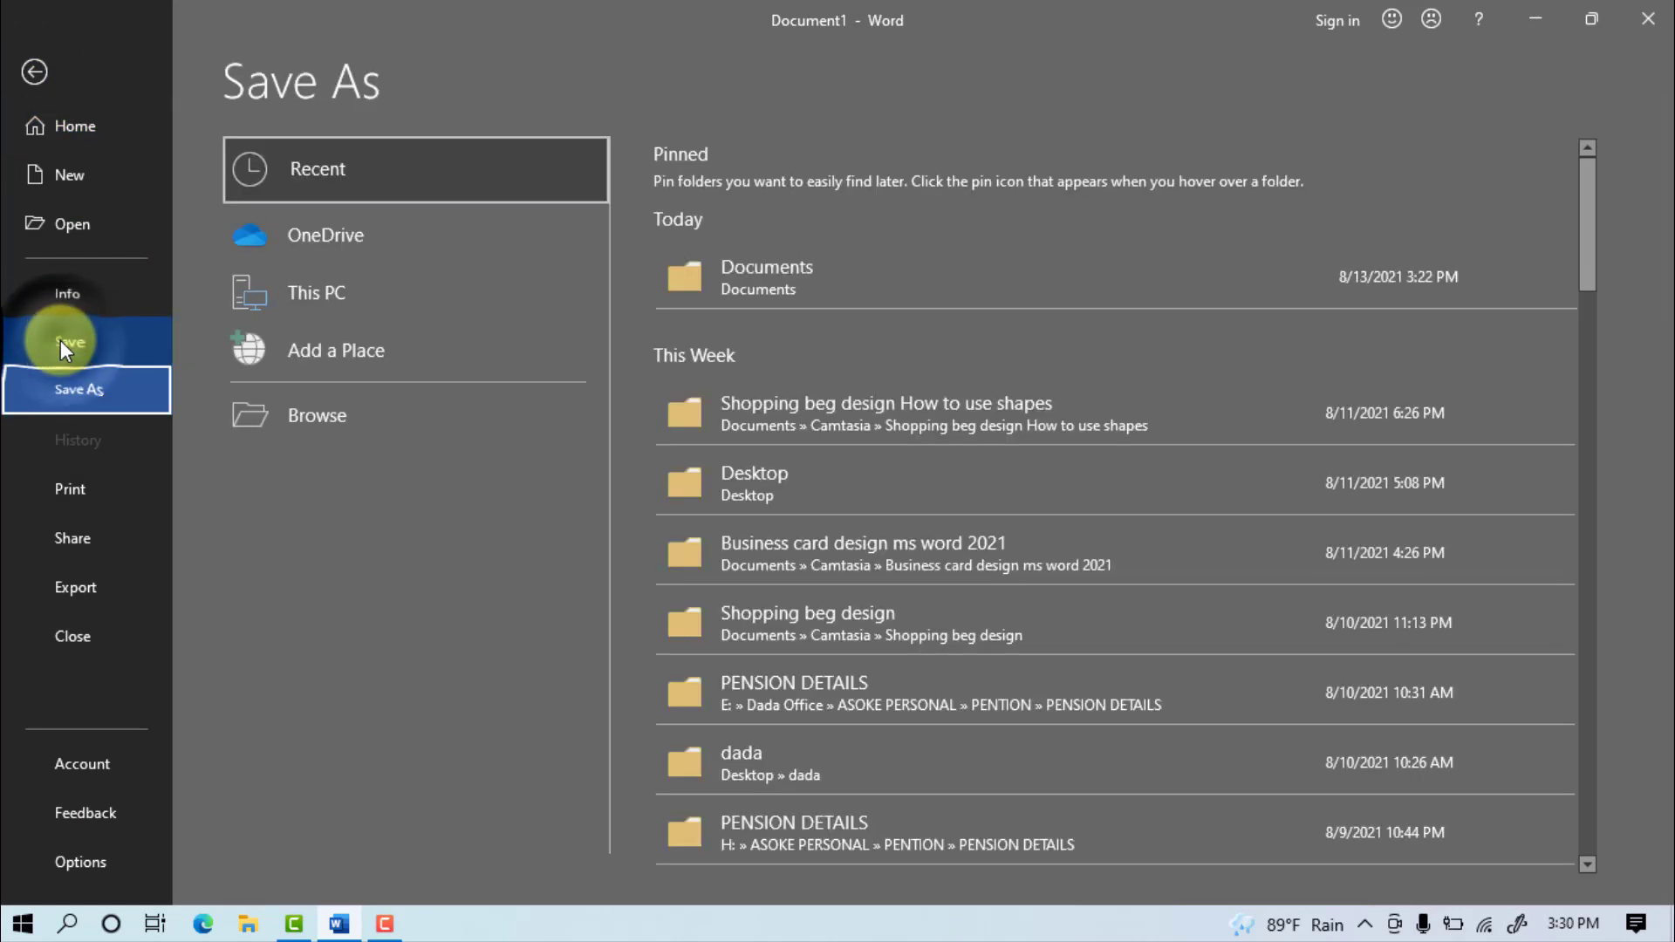
{"action": "left_click", "coordinate": [792, 481]}
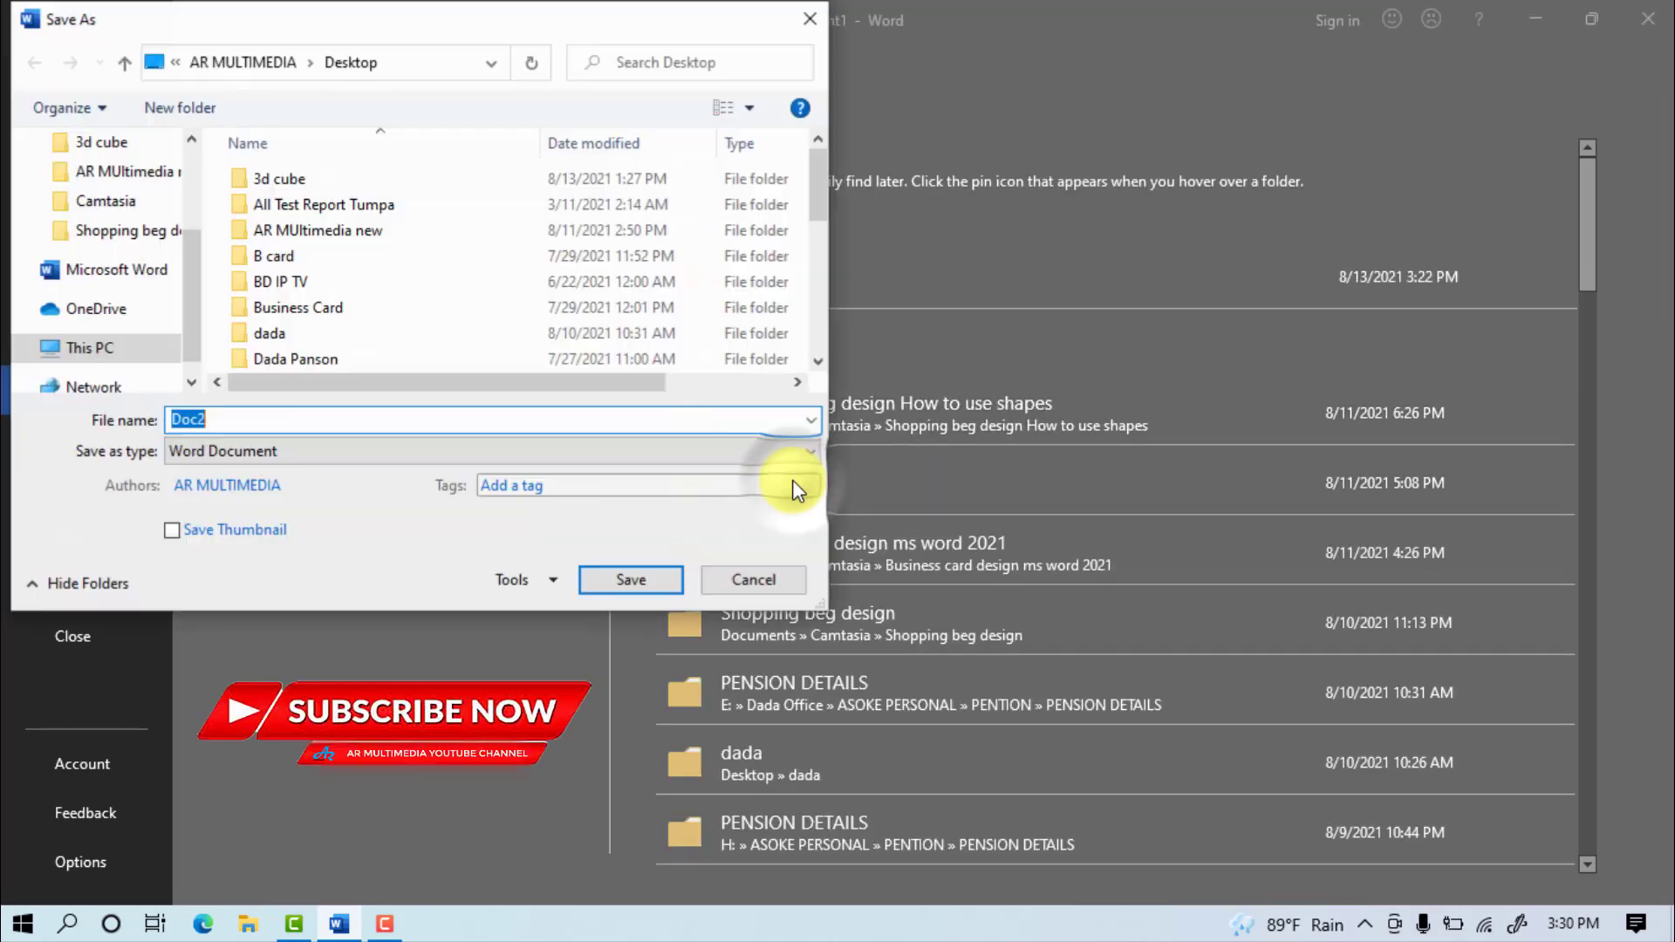
{"action": "double_click", "coordinate": [289, 180]}
{"action": "double_click", "coordinate": [224, 420]}
{"action": "type", "text": "3D"}
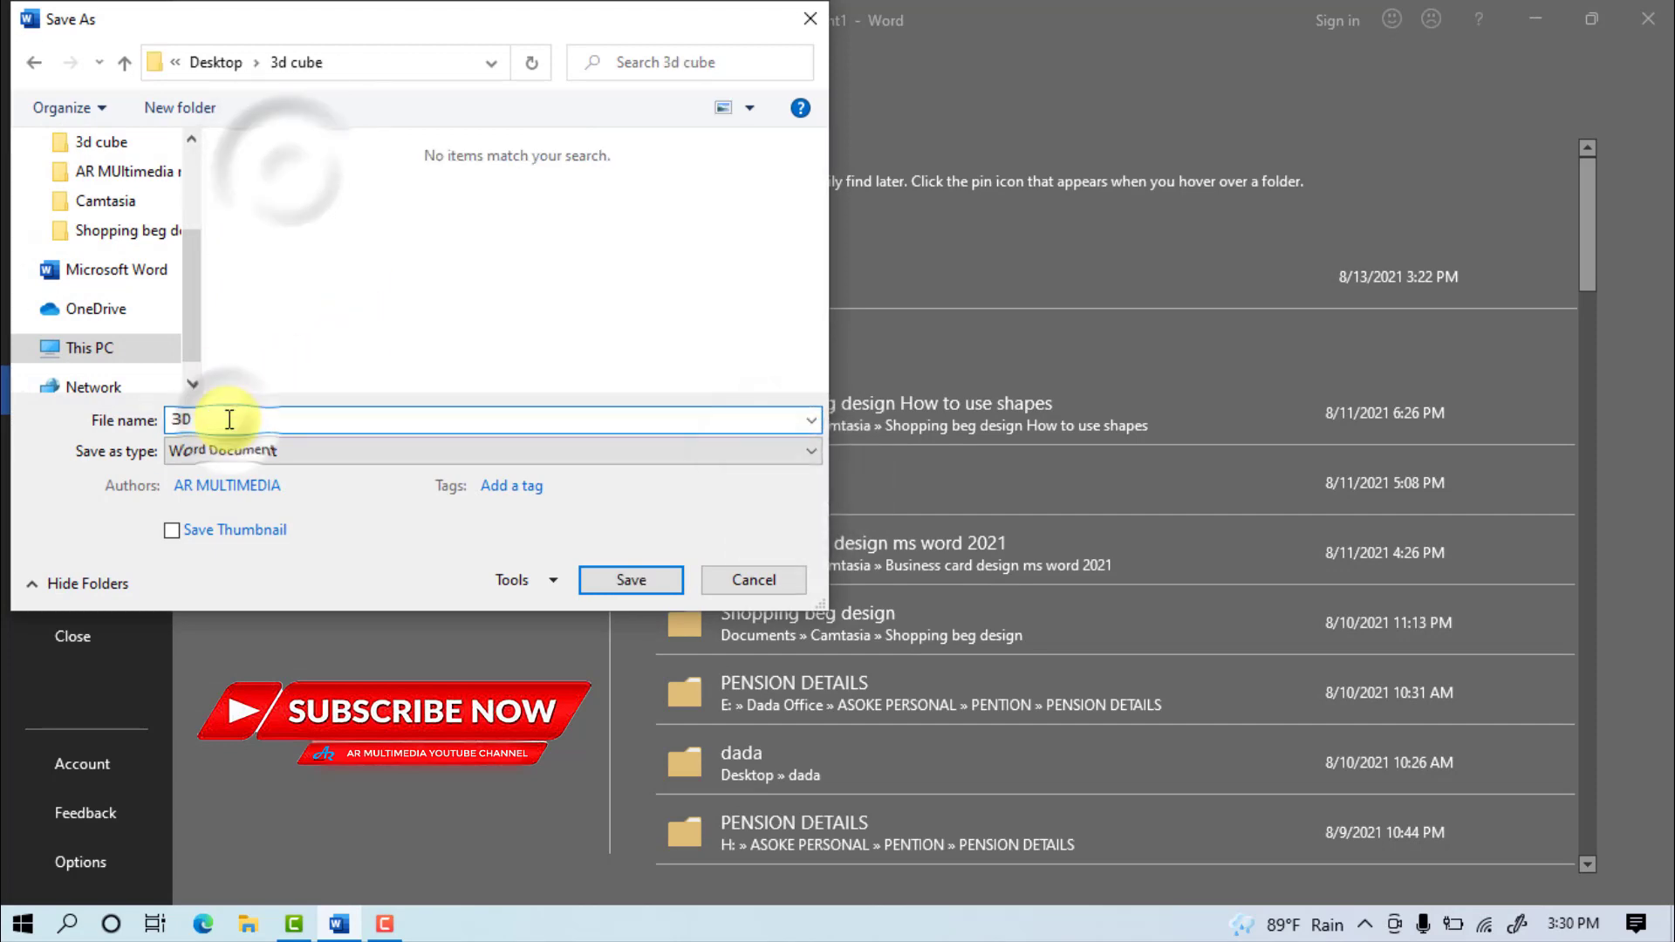
{"action": "type", "text": " Cube design"}
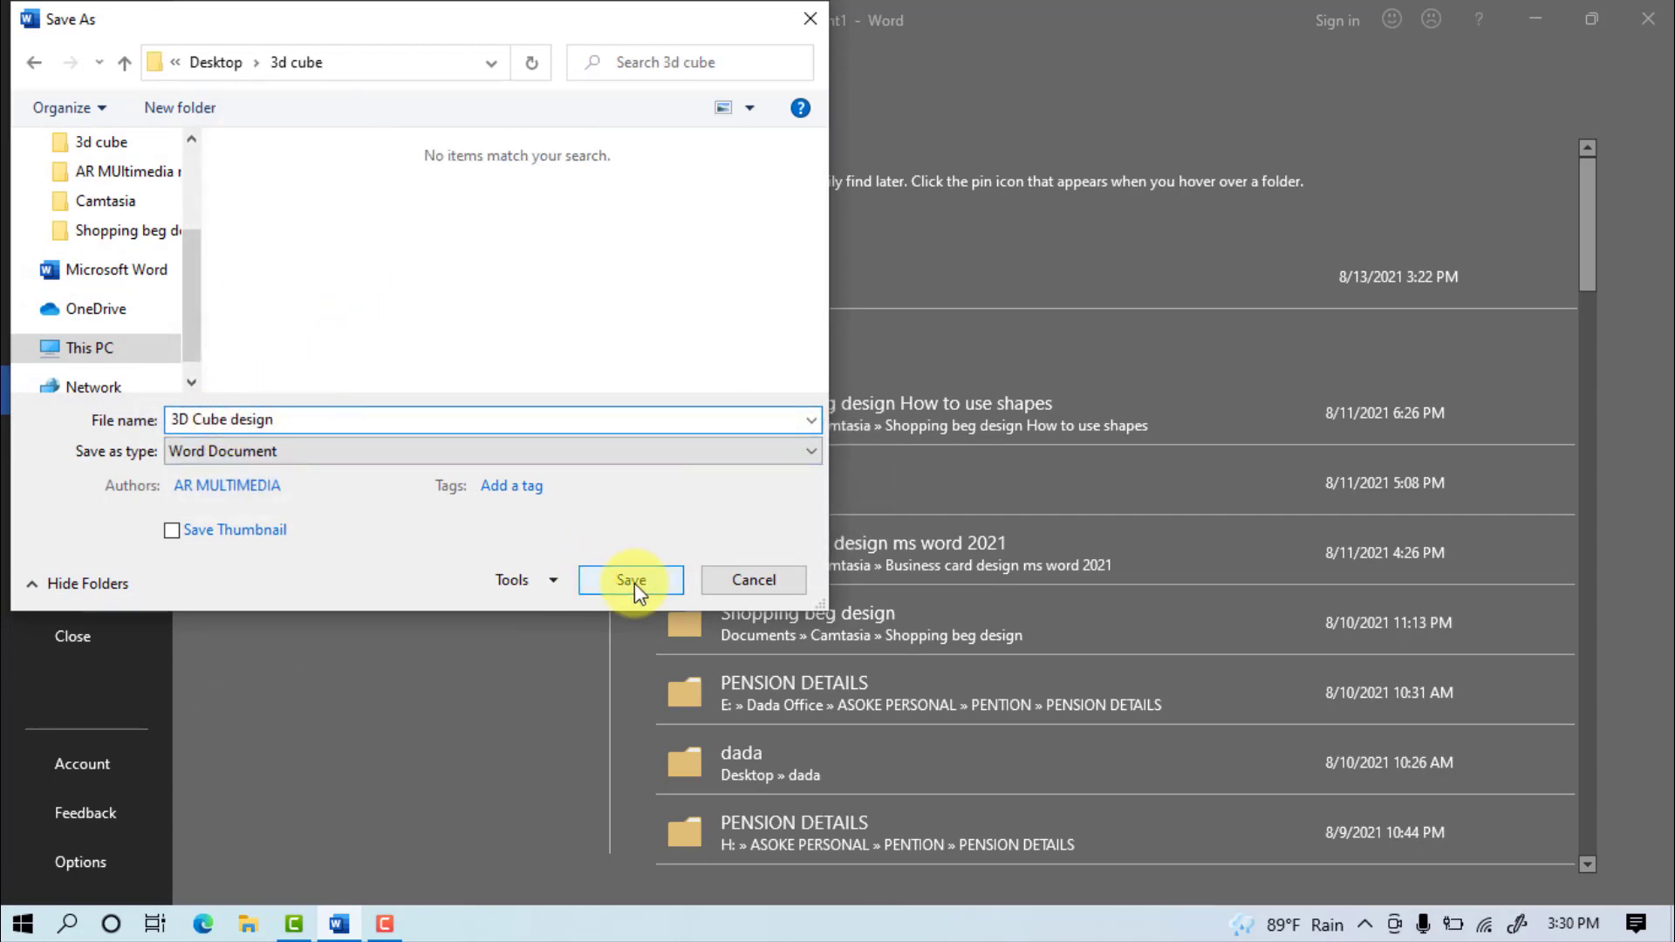
{"action": "left_click", "coordinate": [635, 580]}
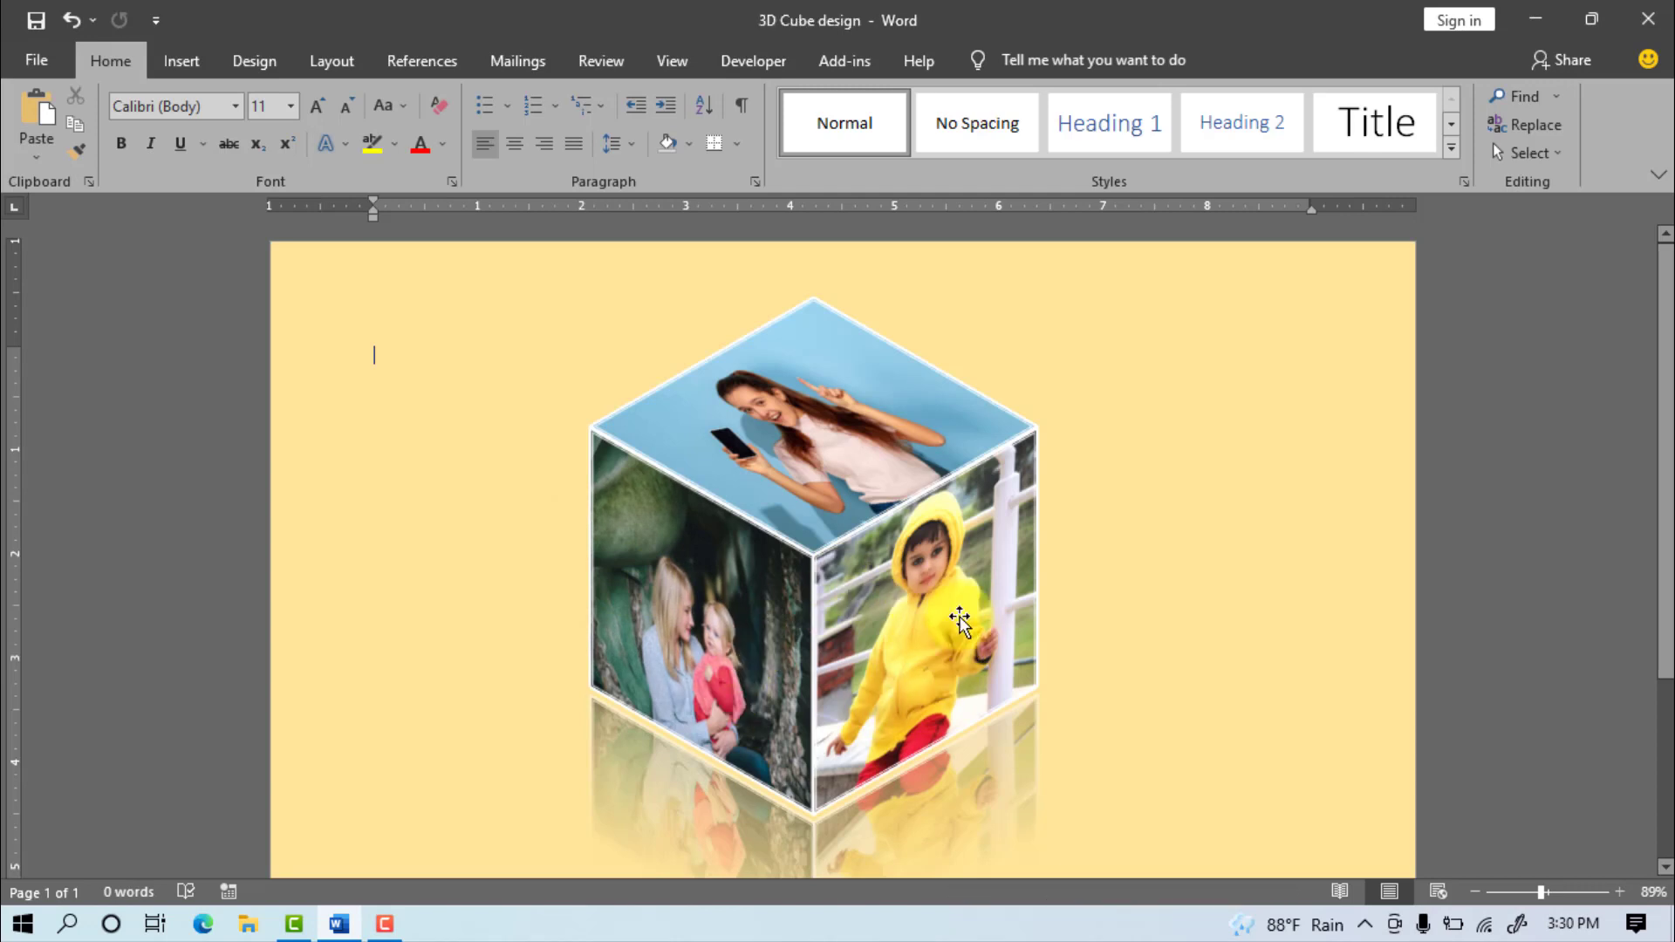